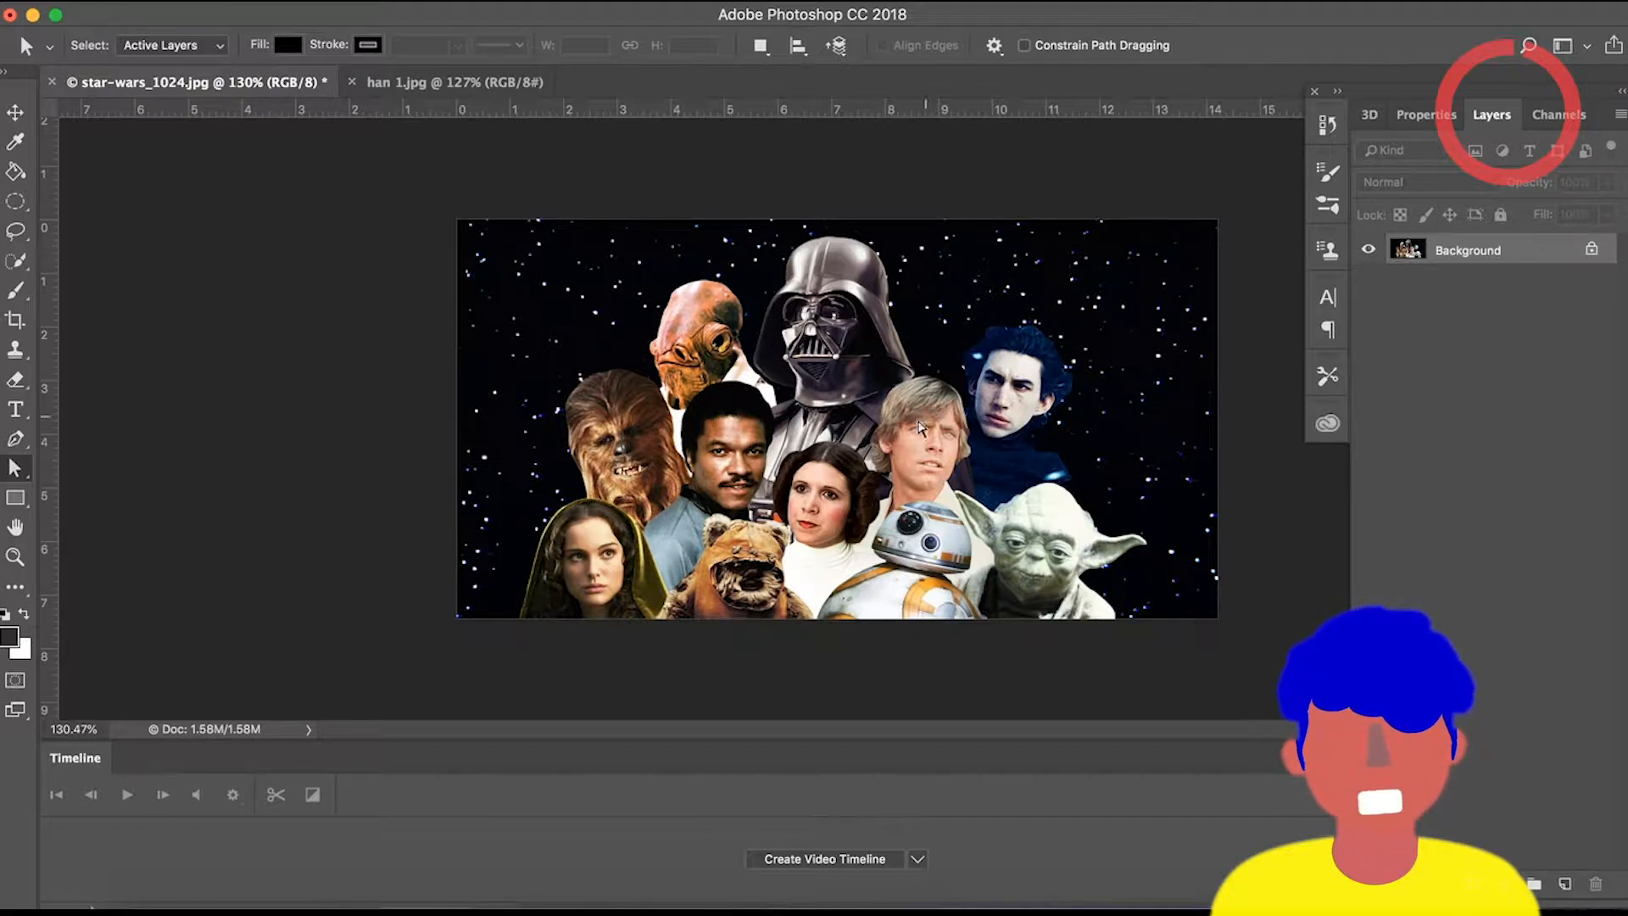
Compare the Star Wars group poster with the Han Solo photo, zooming into each open document.
scroll(1059, 533, "up", 5)
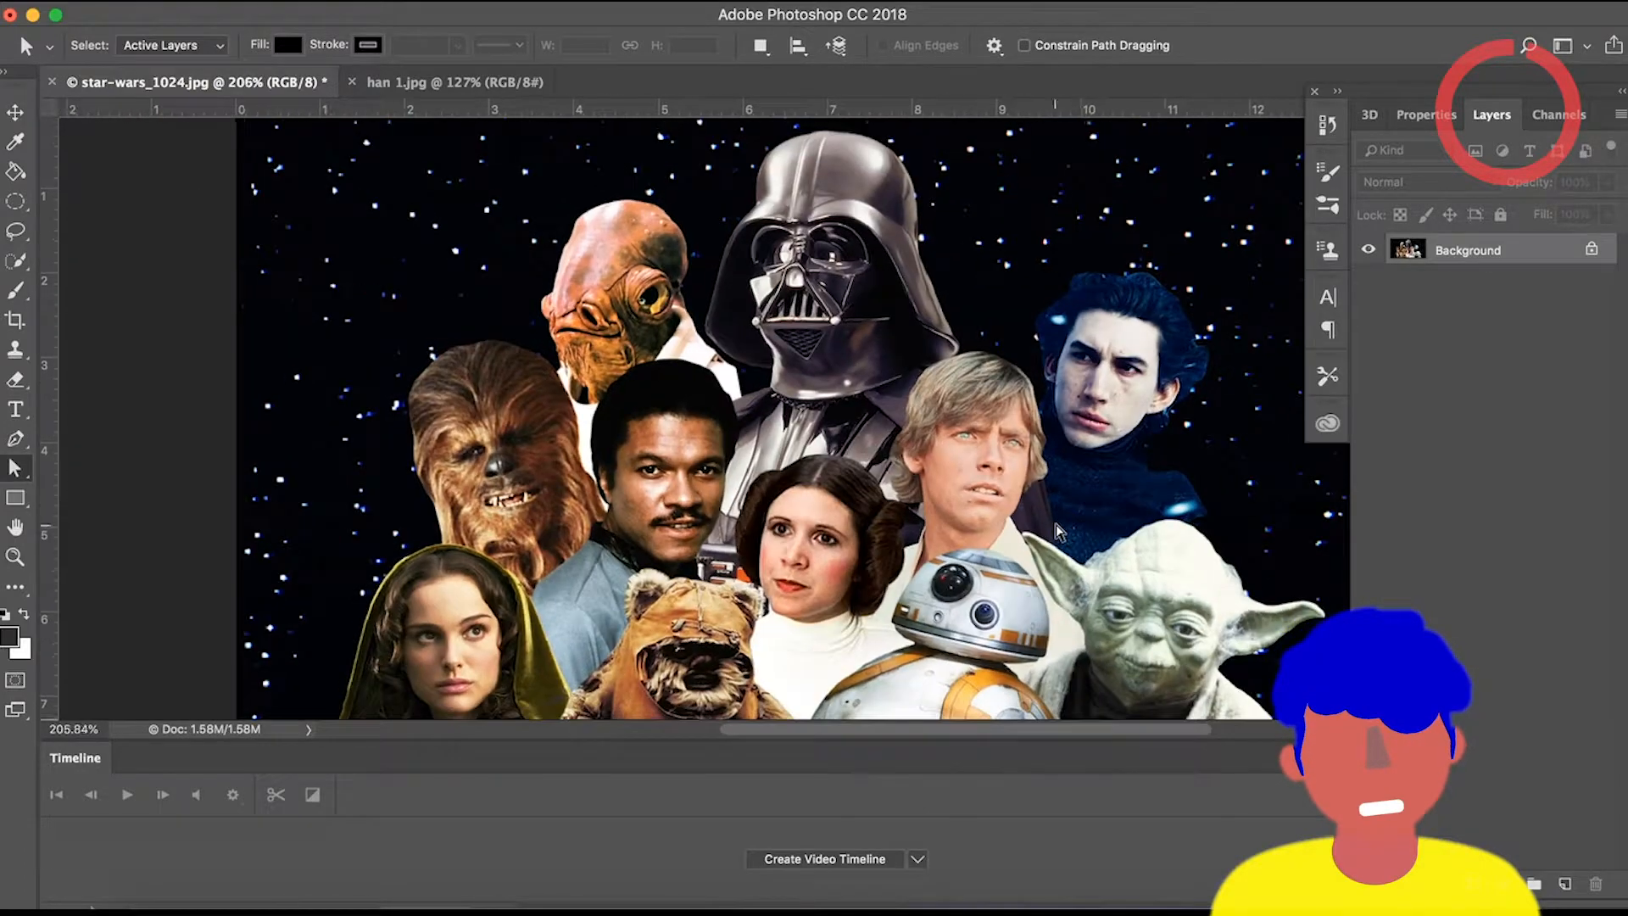
scroll(1059, 532, "down", 1)
scroll(1060, 533, "down", 2)
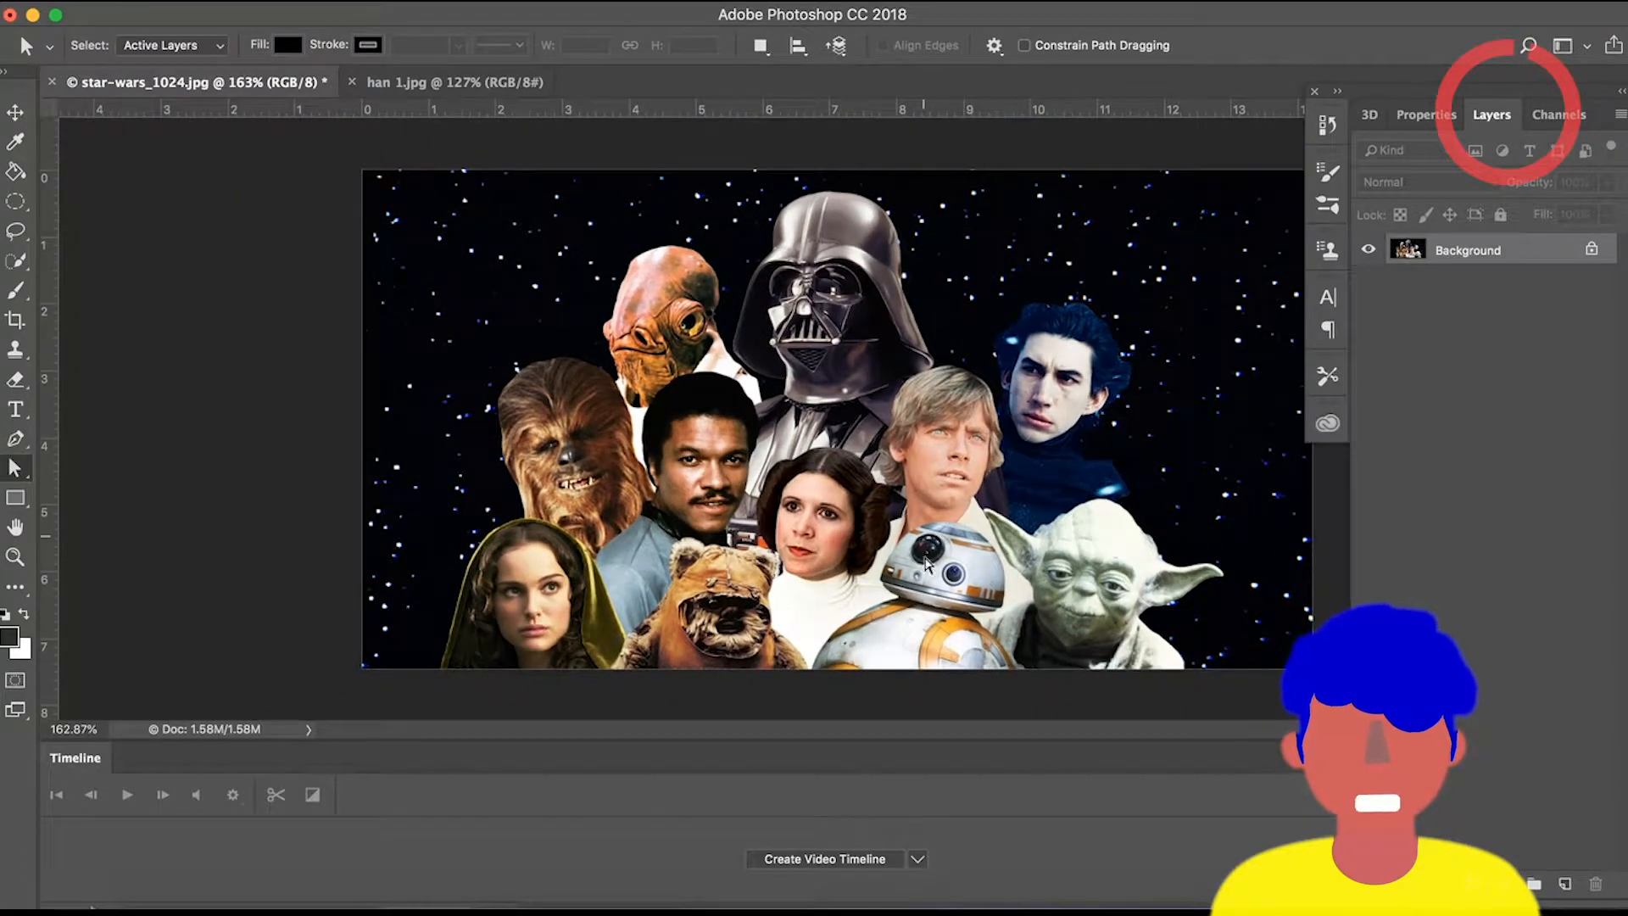
scroll(980, 596, "down", 1)
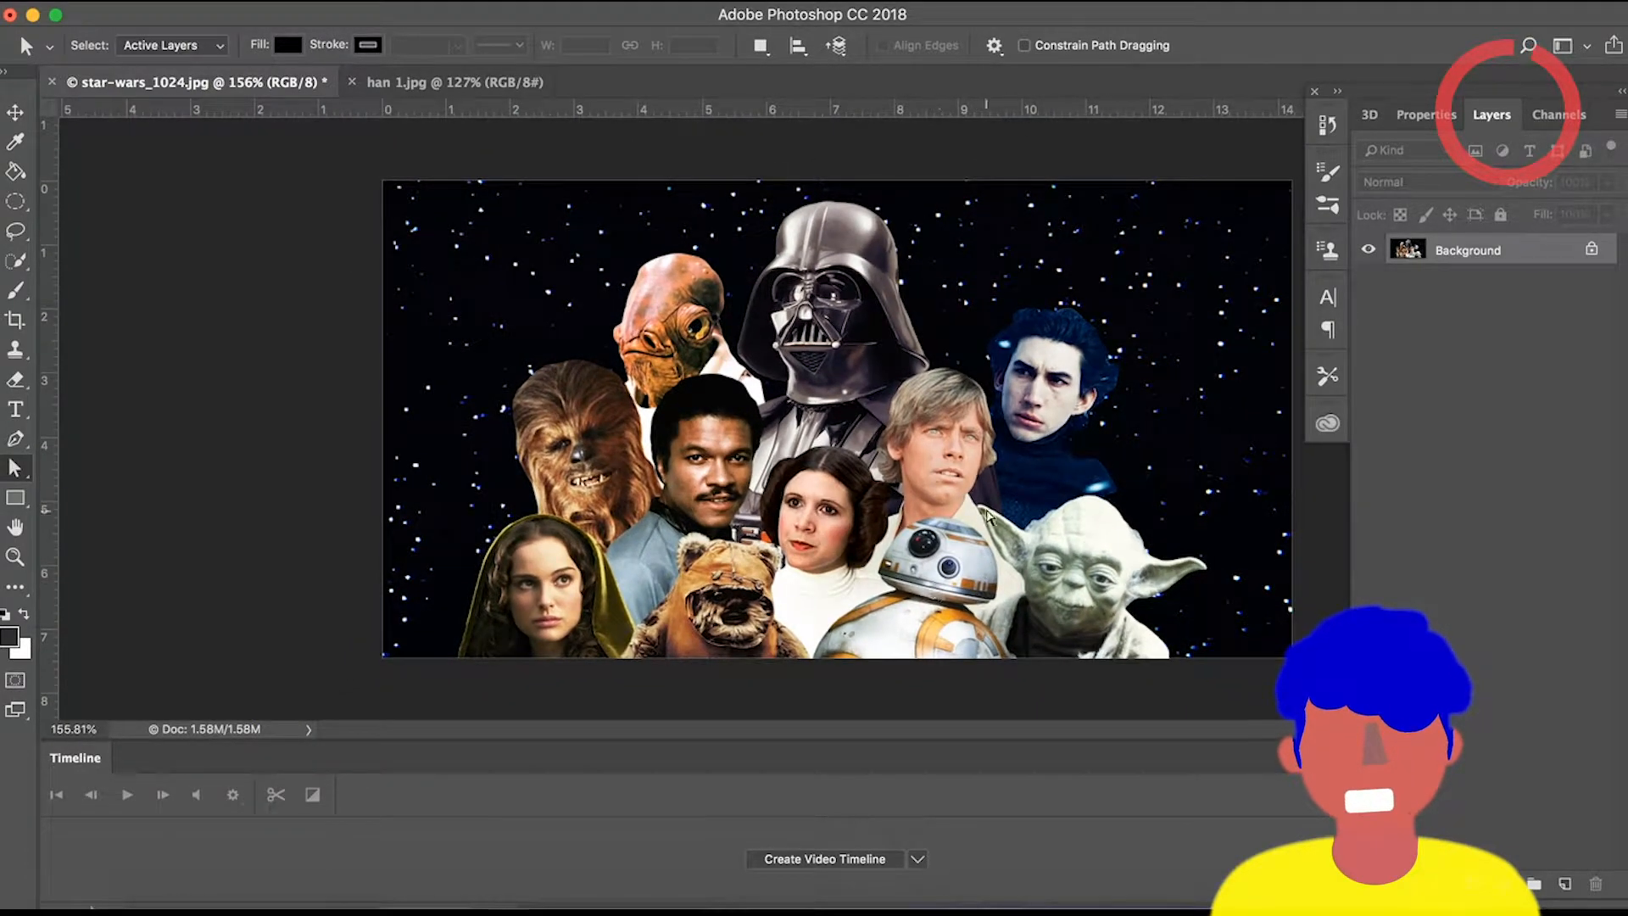
scroll(988, 518, "up", 1)
scroll(988, 517, "down", 2)
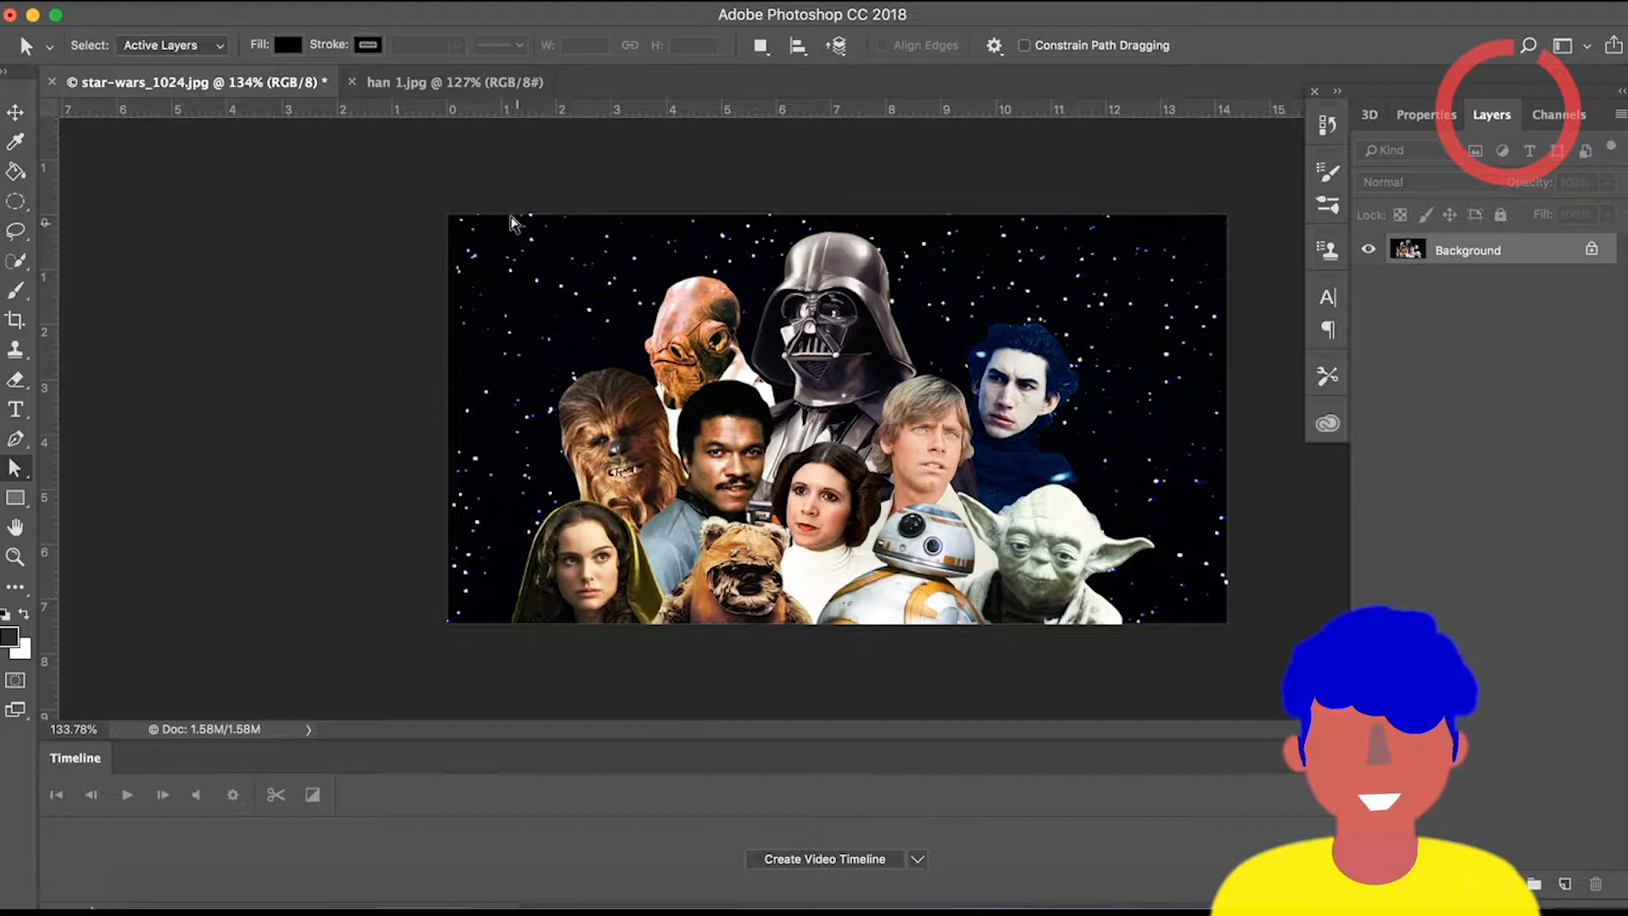
left_click(435, 85)
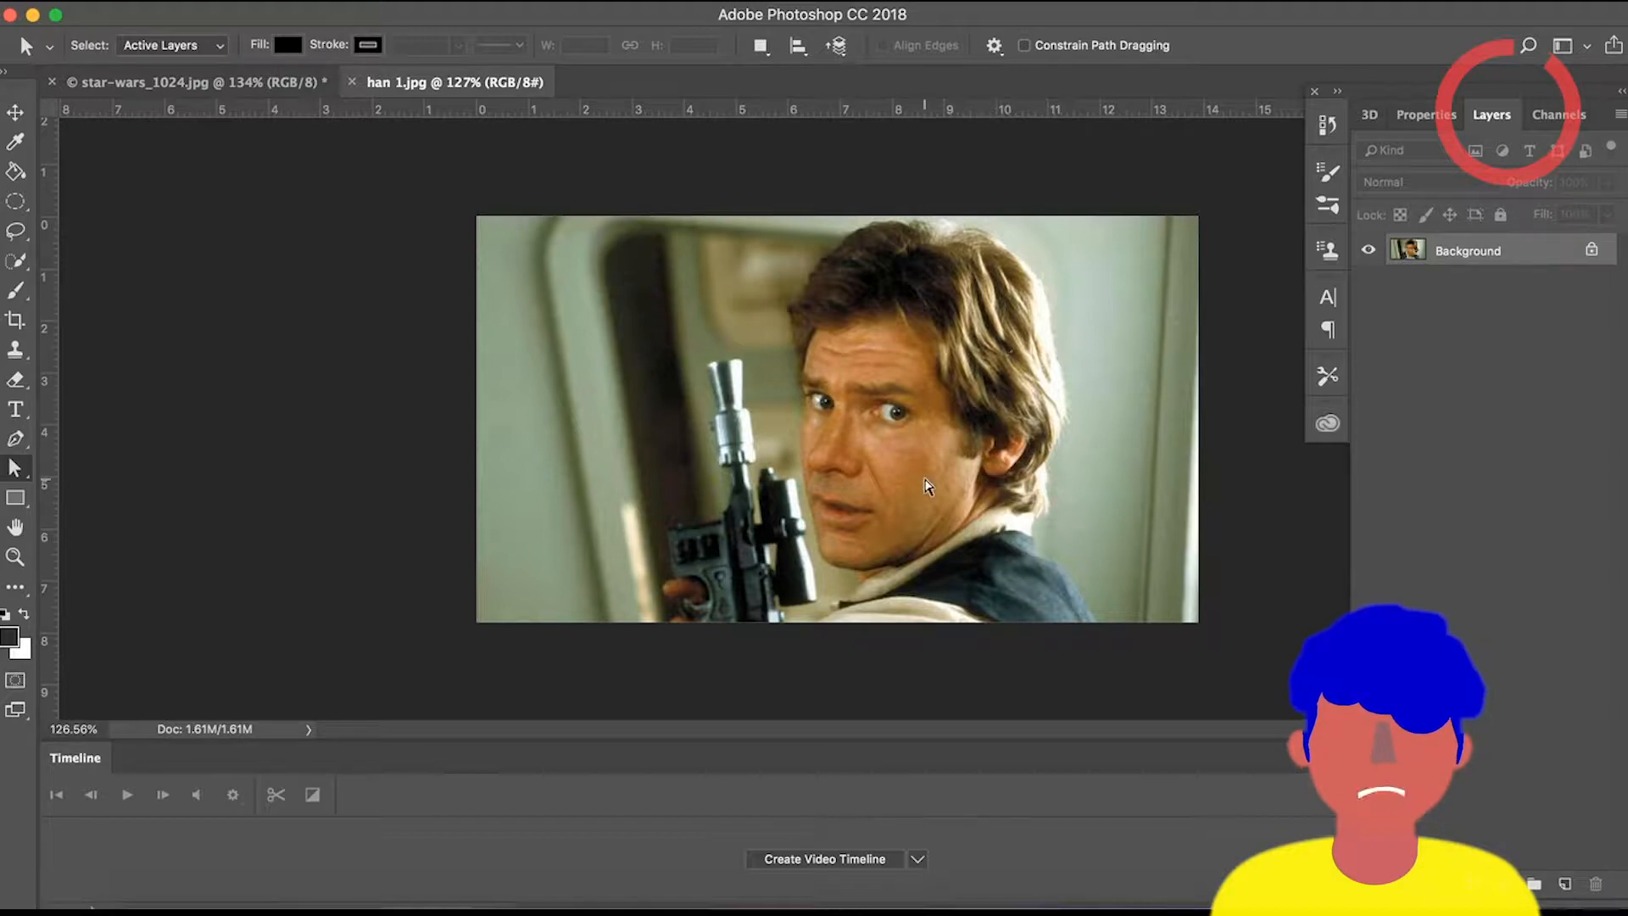
left_click(101, 75)
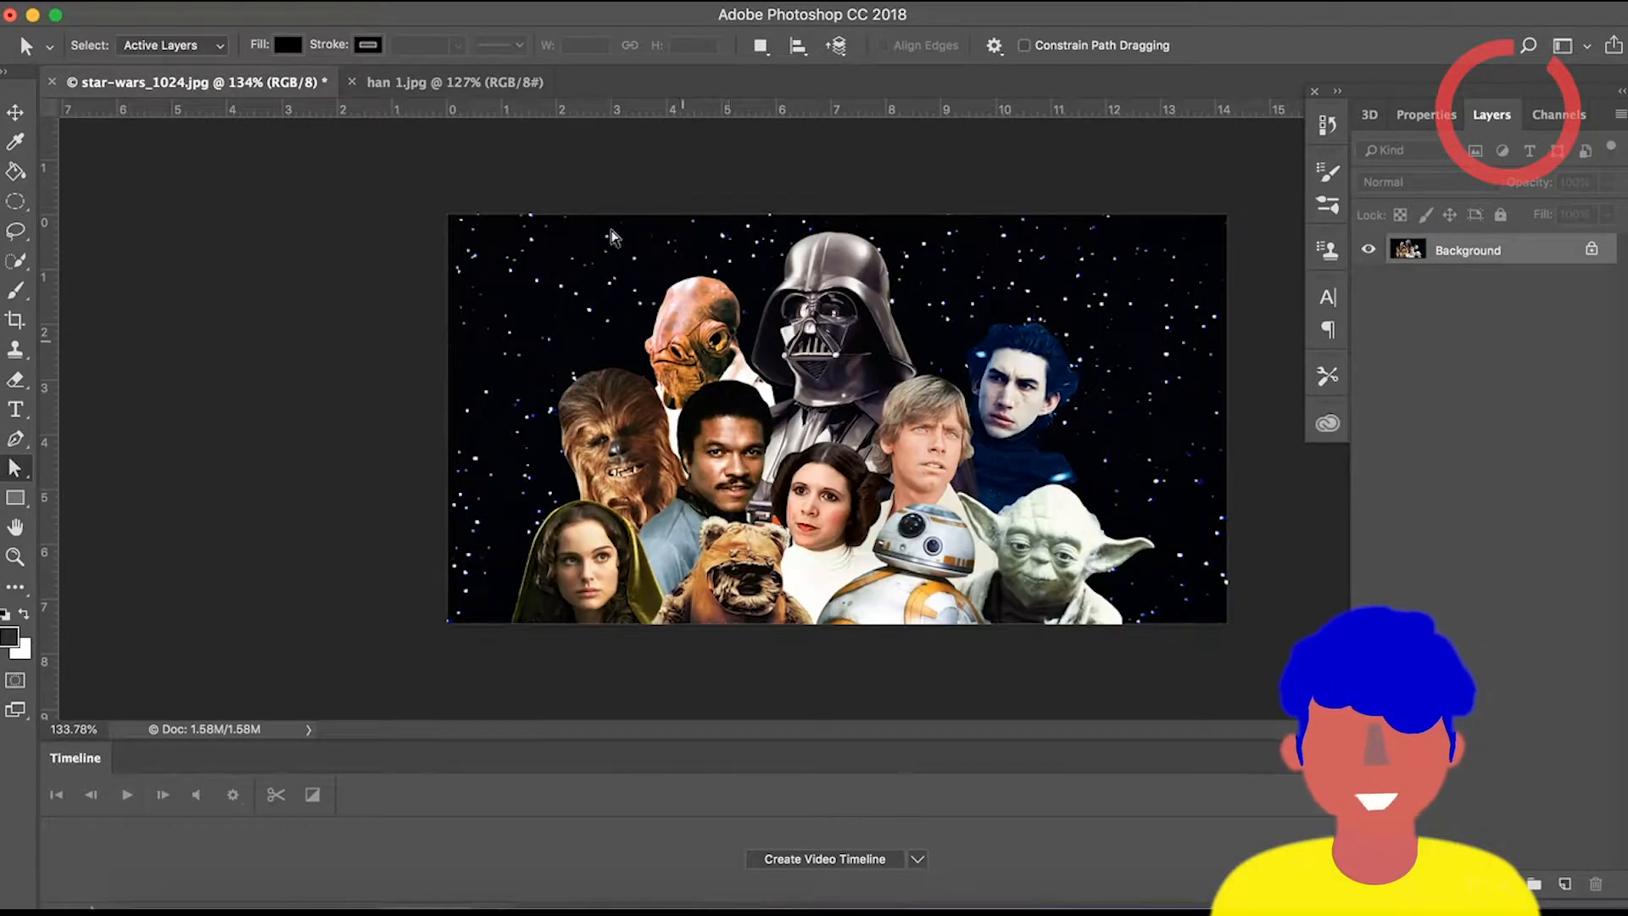
left_click(486, 86)
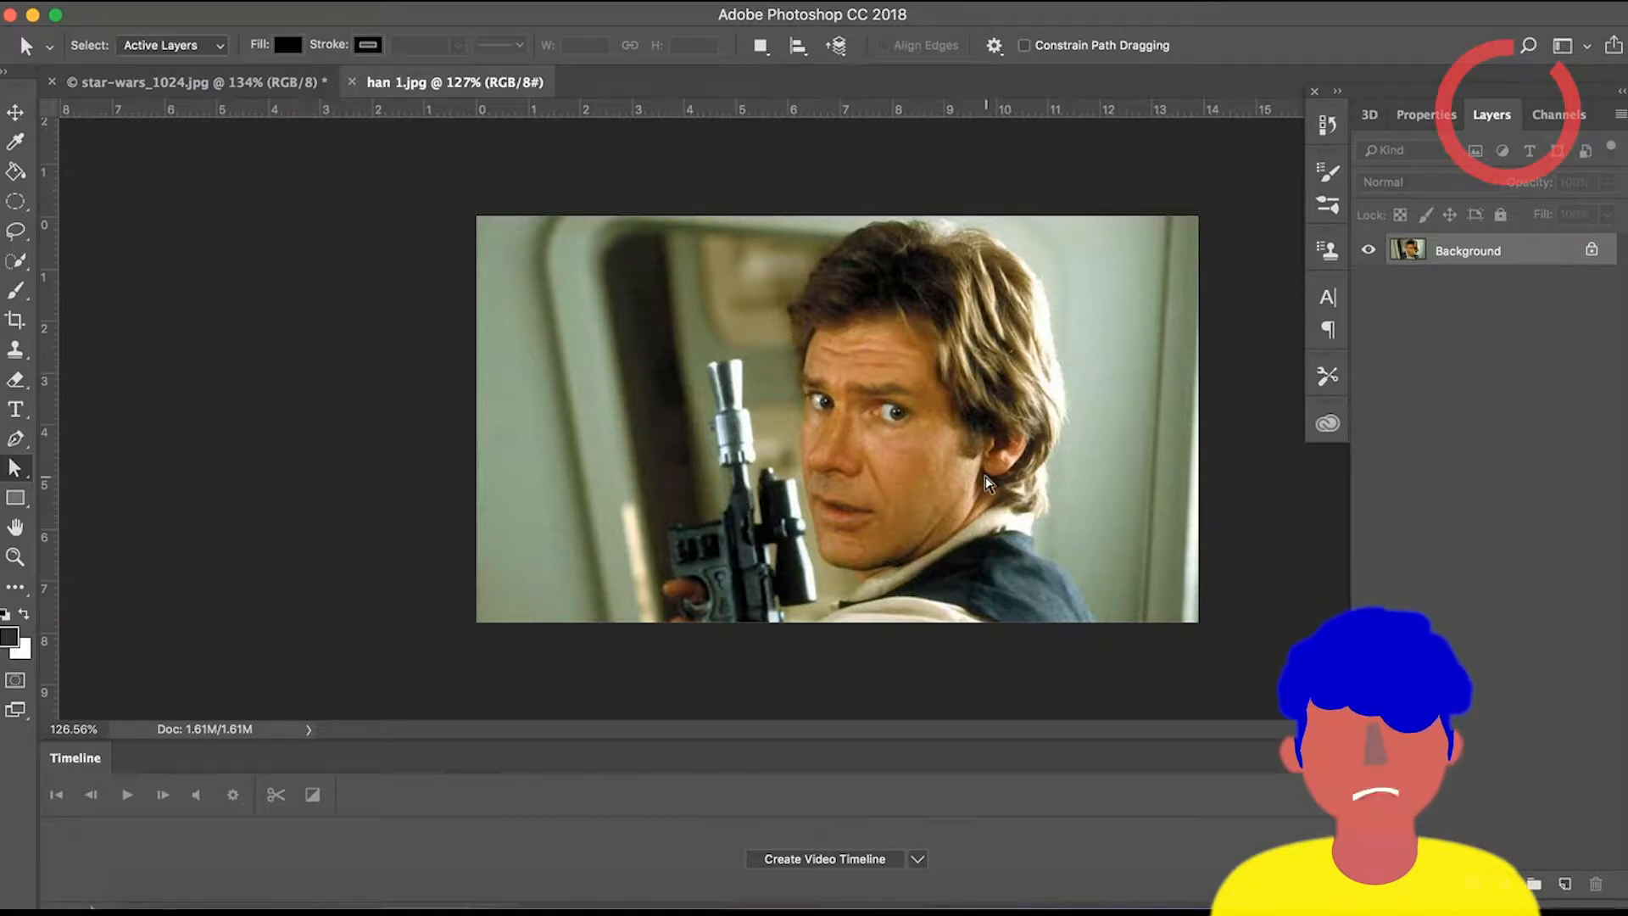
scroll(985, 478, "up", 3)
scroll(986, 478, "down", 2)
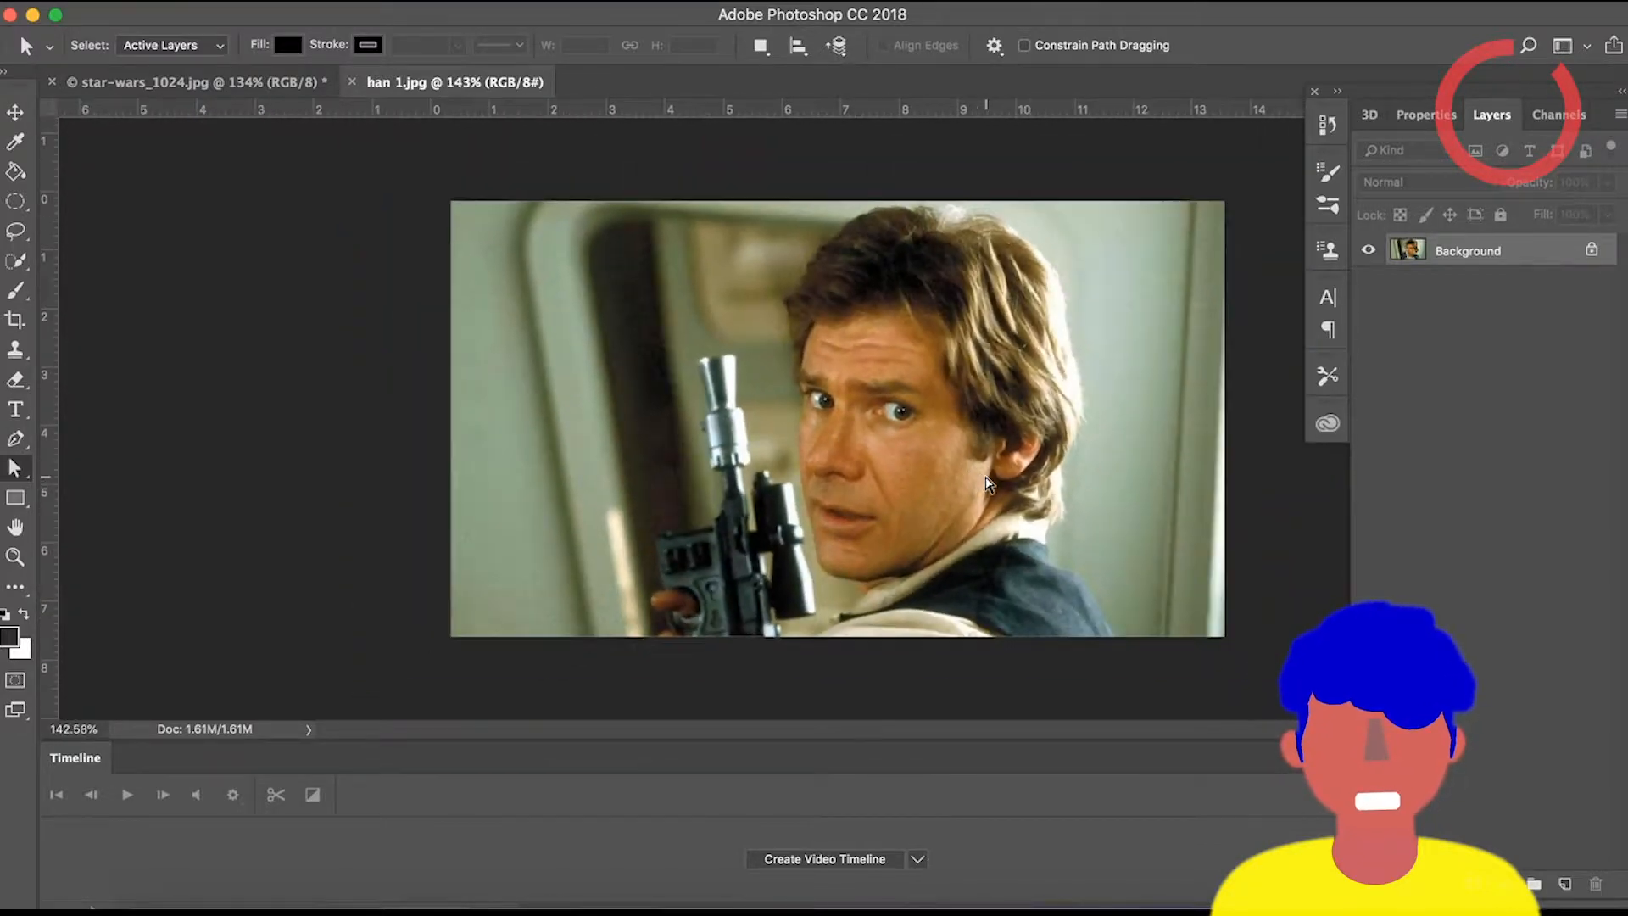
scroll(988, 483, "down", 1)
scroll(988, 484, "up", 2)
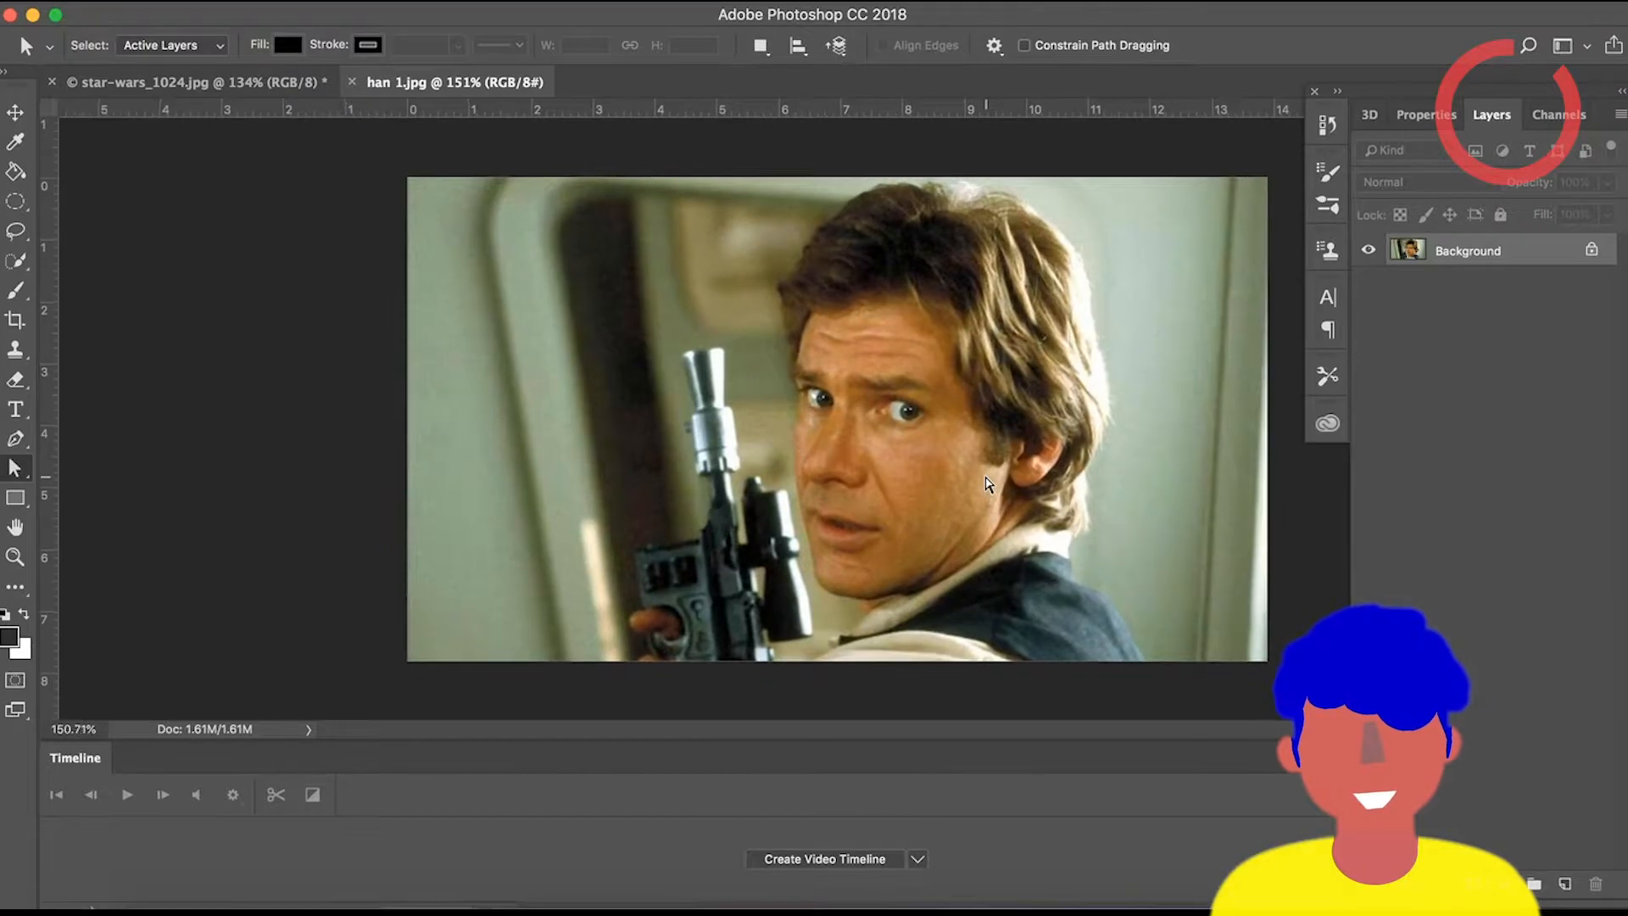
scroll(988, 484, "down", 1)
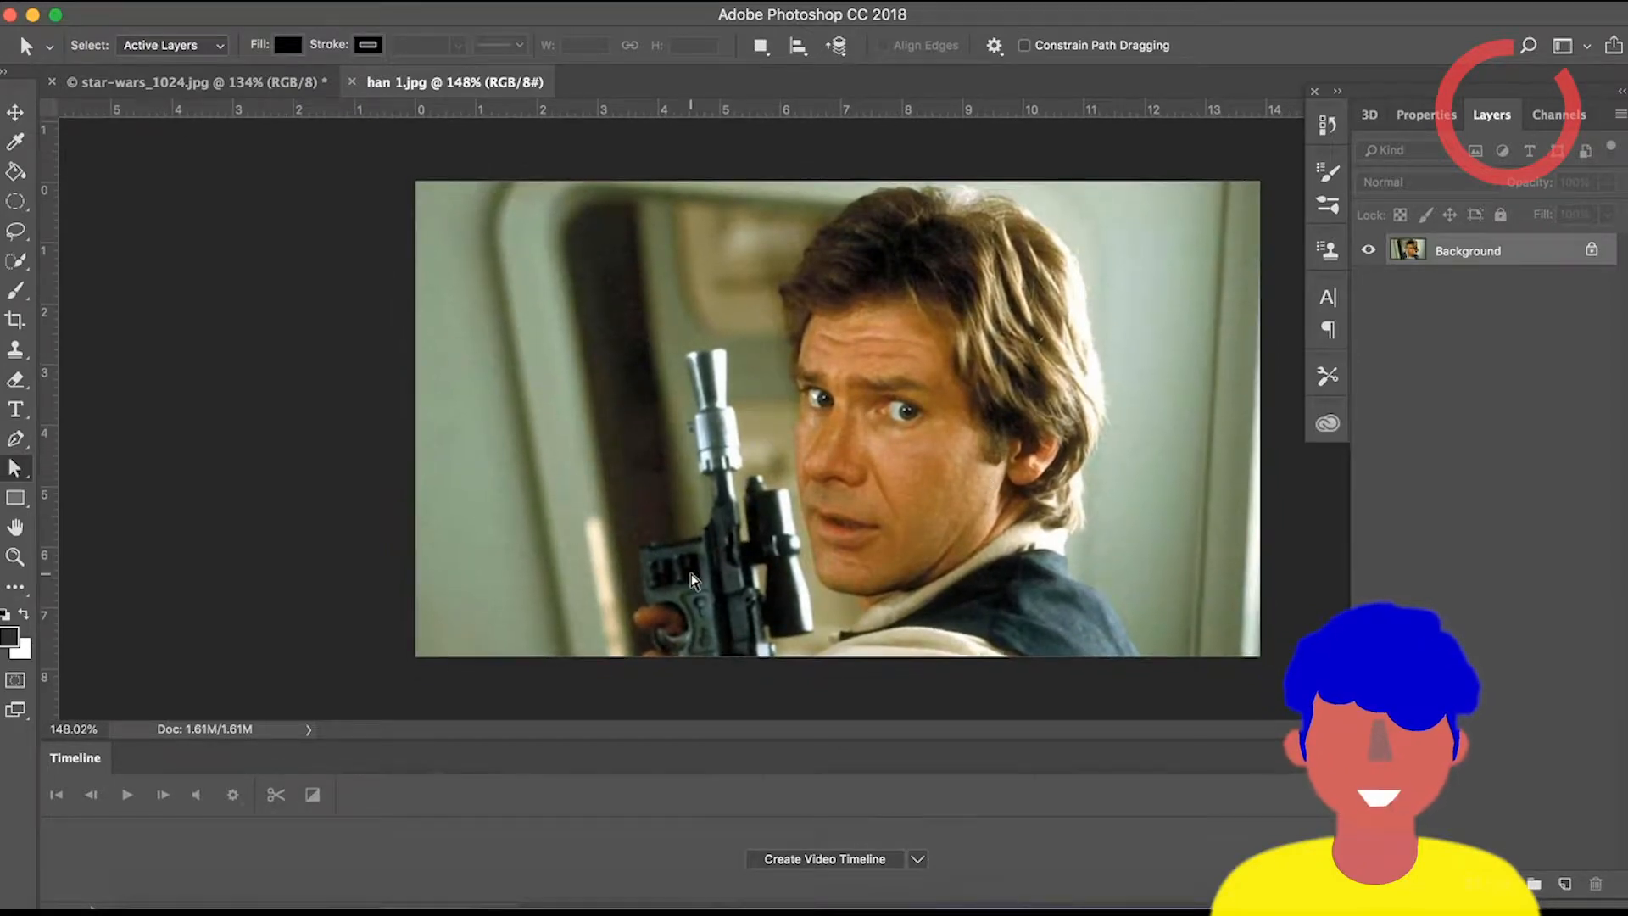
Select Han Solo's head and upper body with the Quick Selection tool in add-to-selection mode.
key("w")
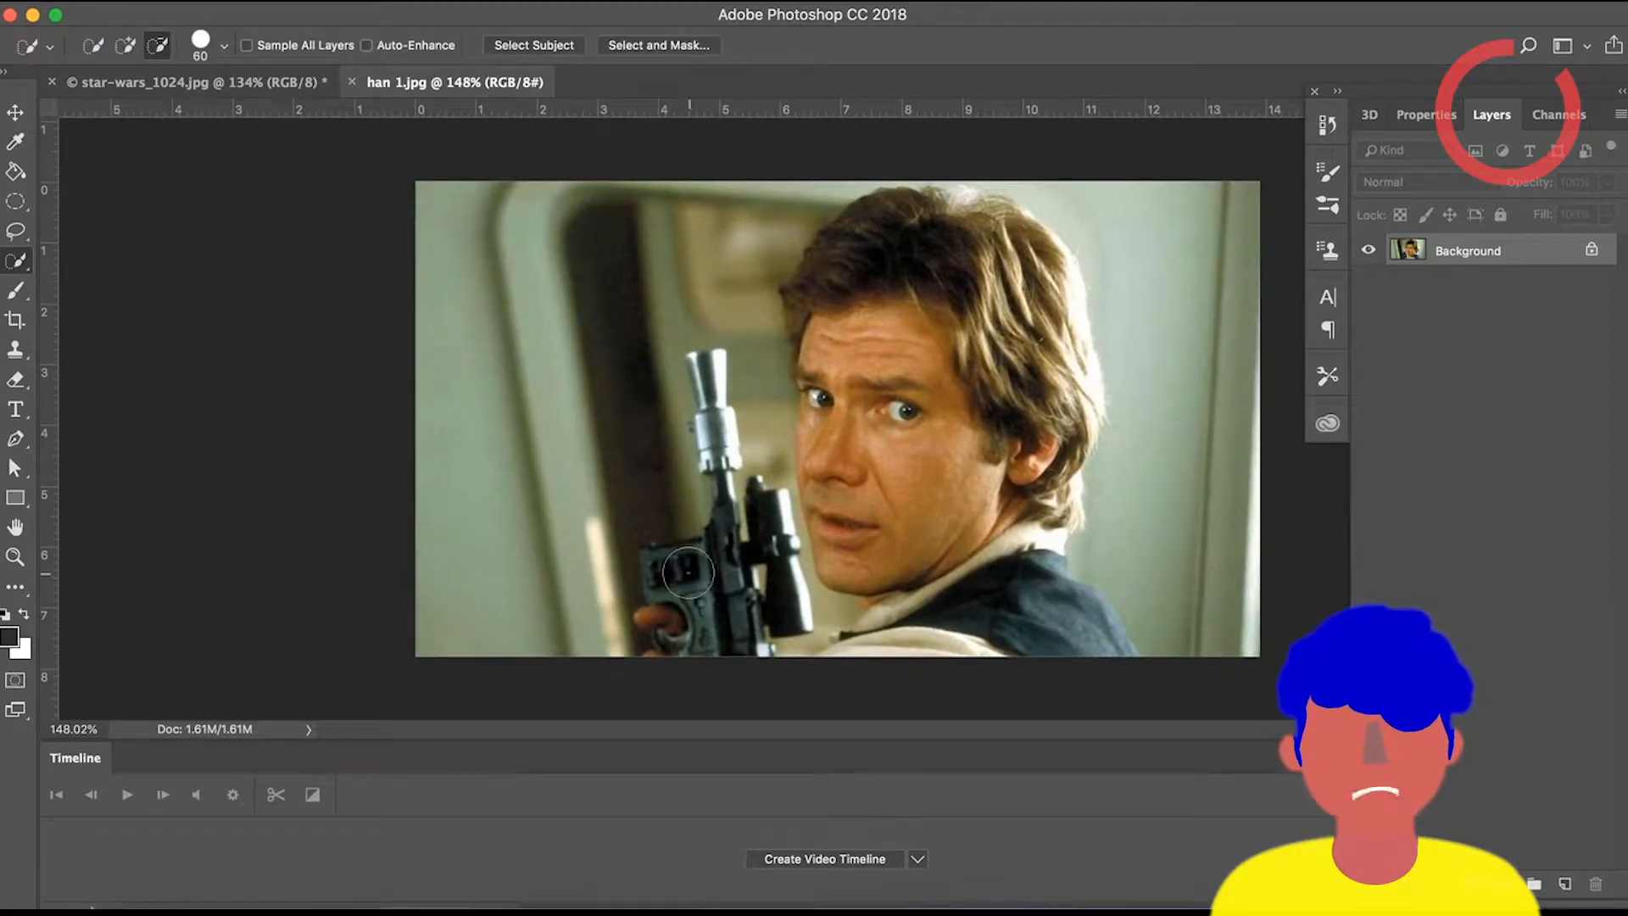
right_click(24, 271)
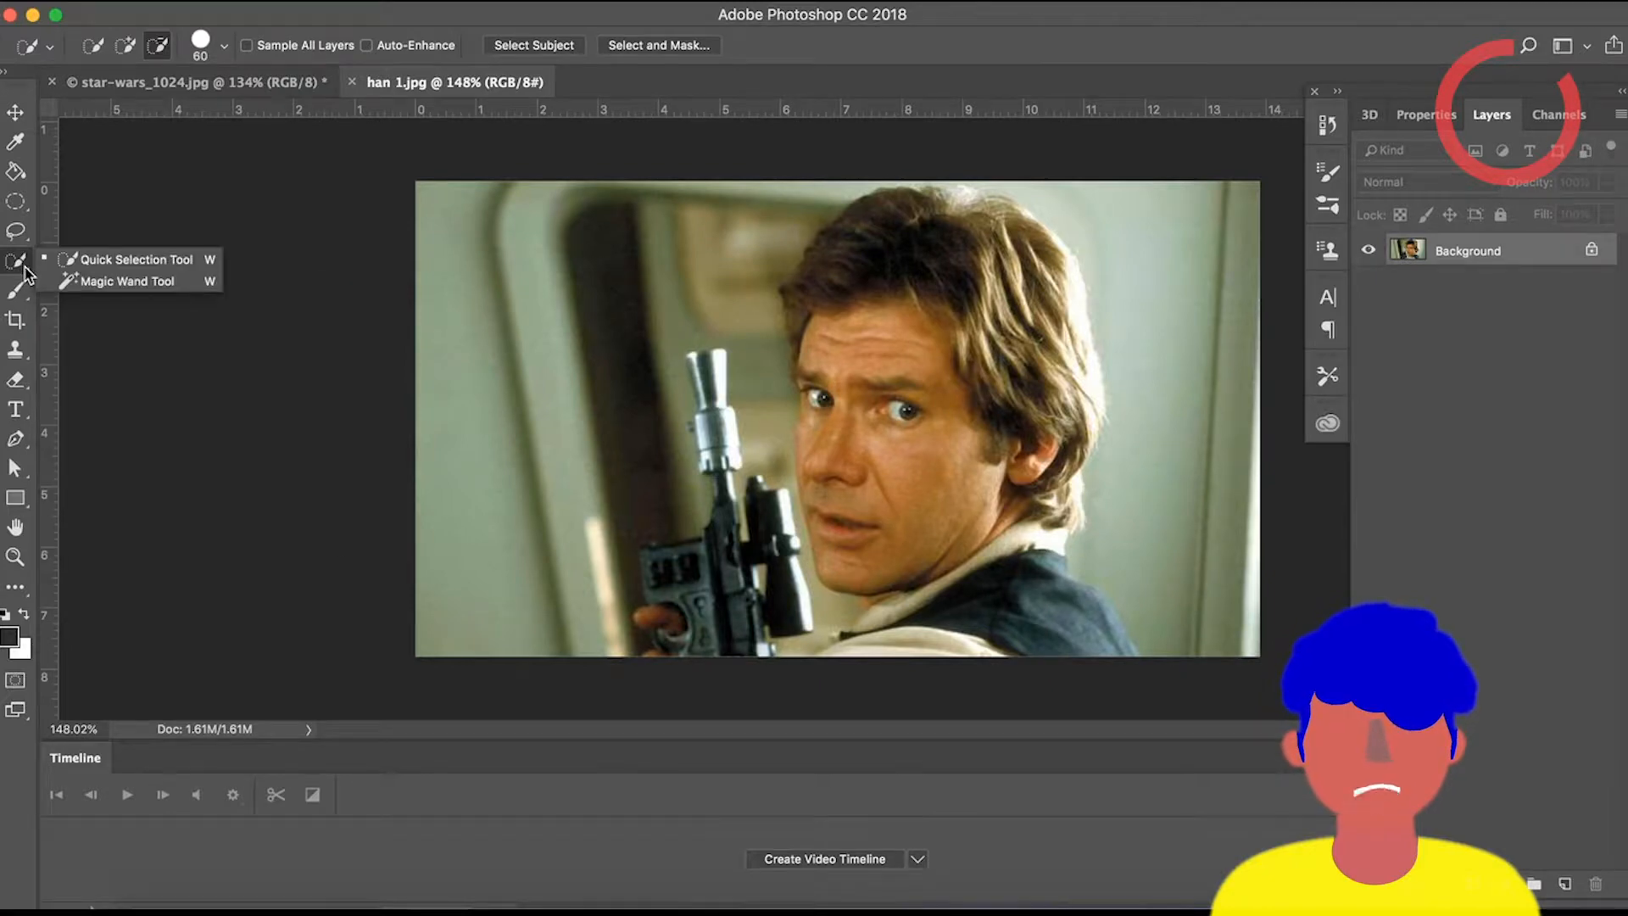
left_click(136, 259)
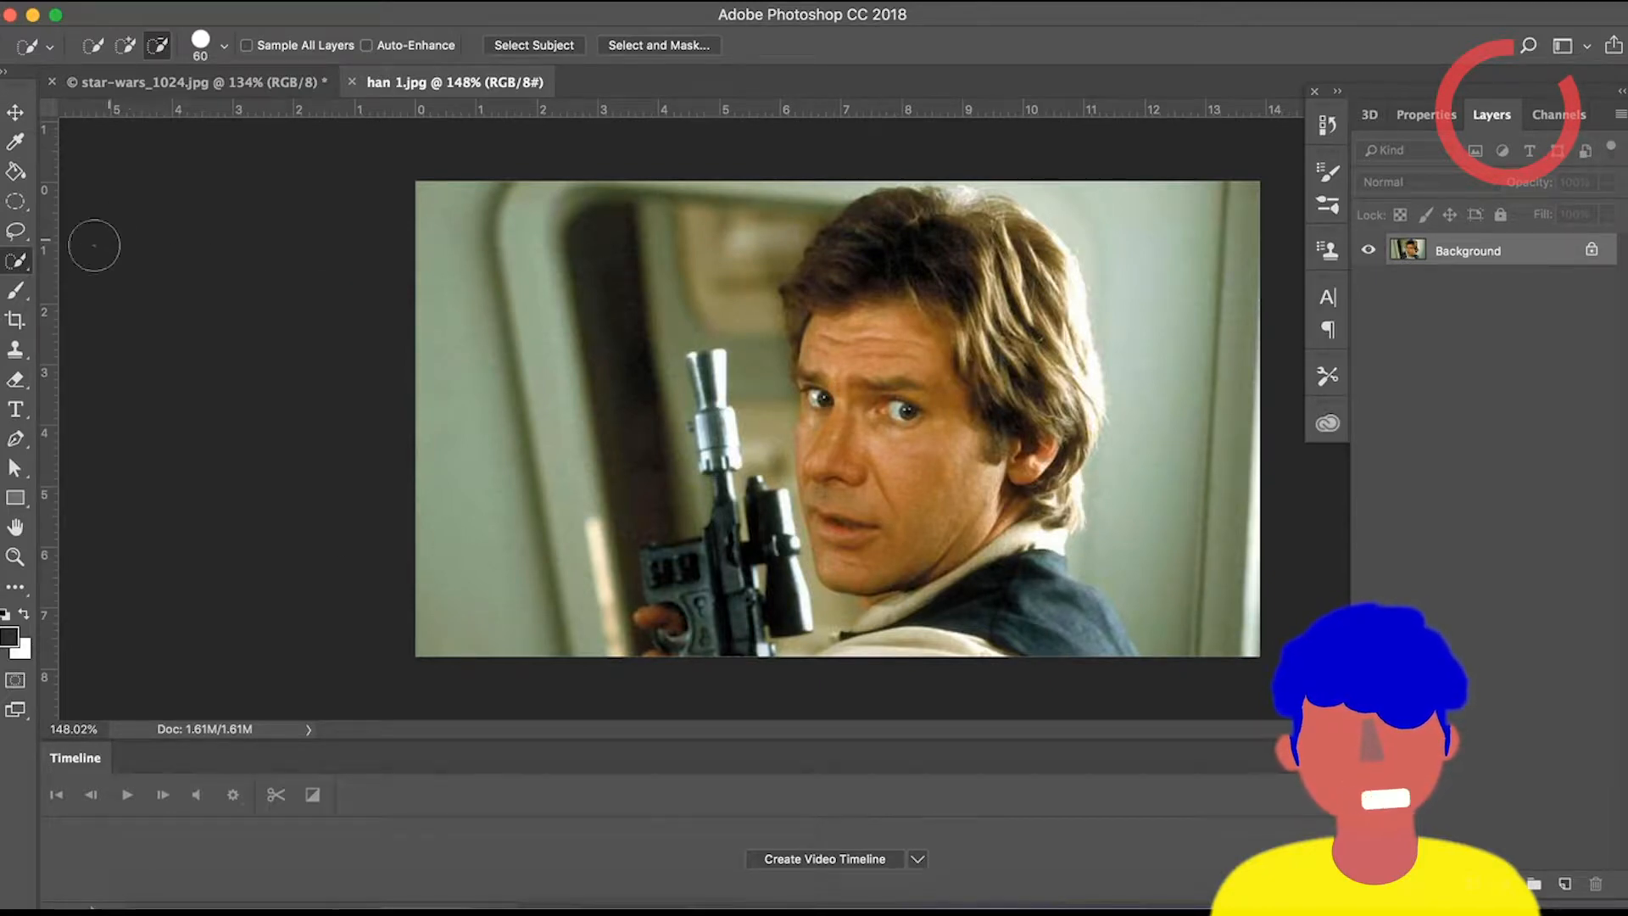
right_click(17, 261)
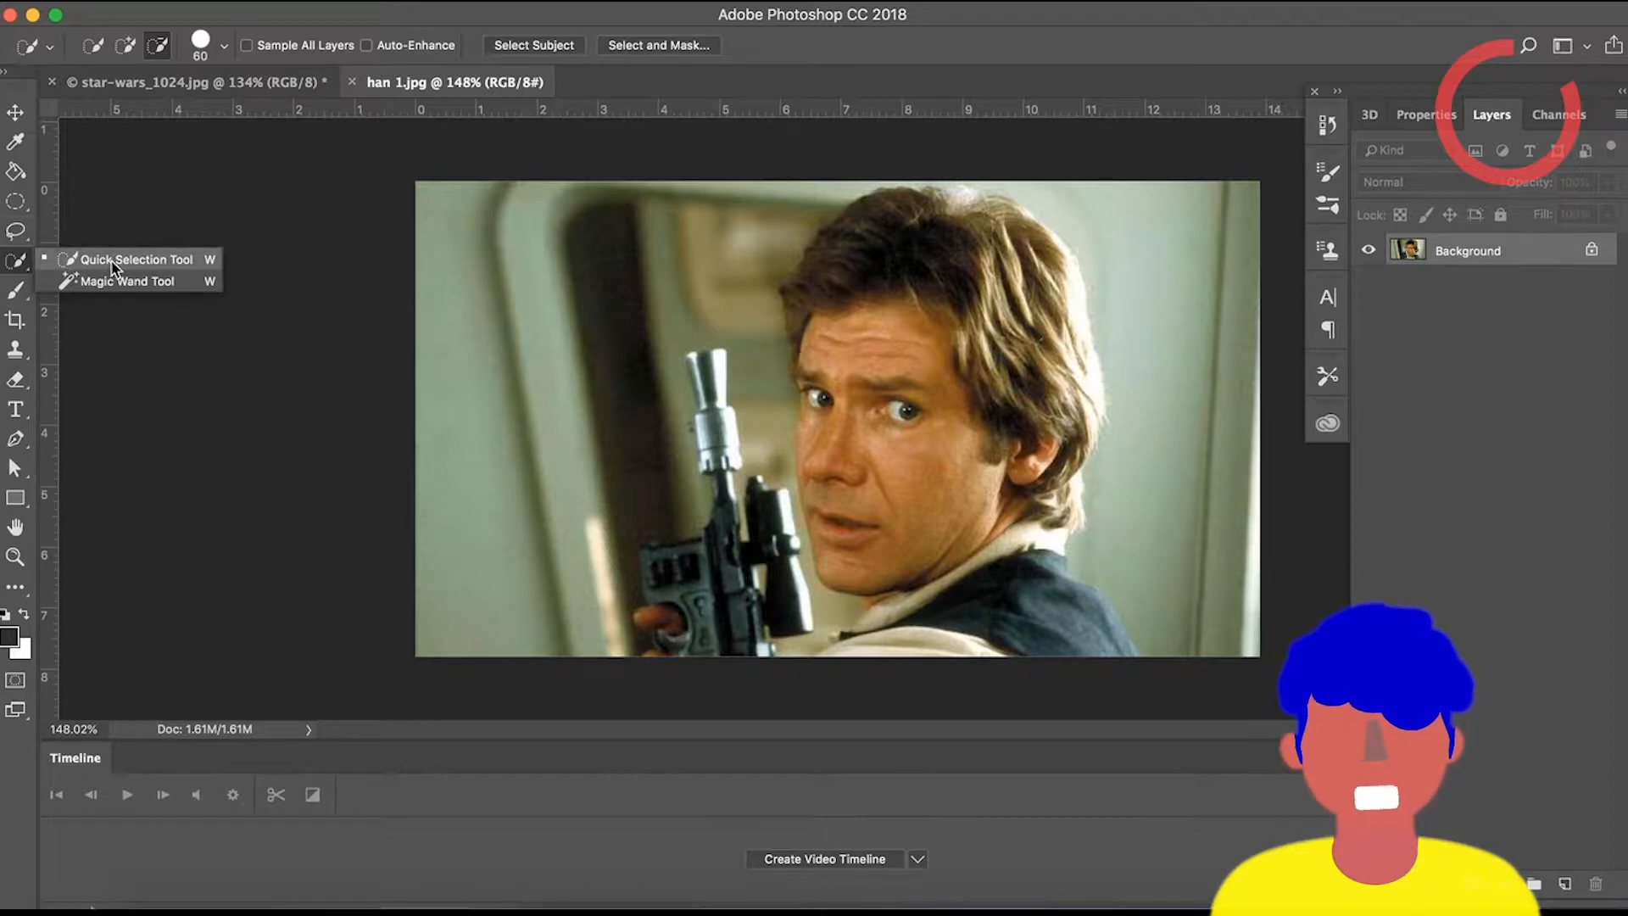
left_click(19, 589)
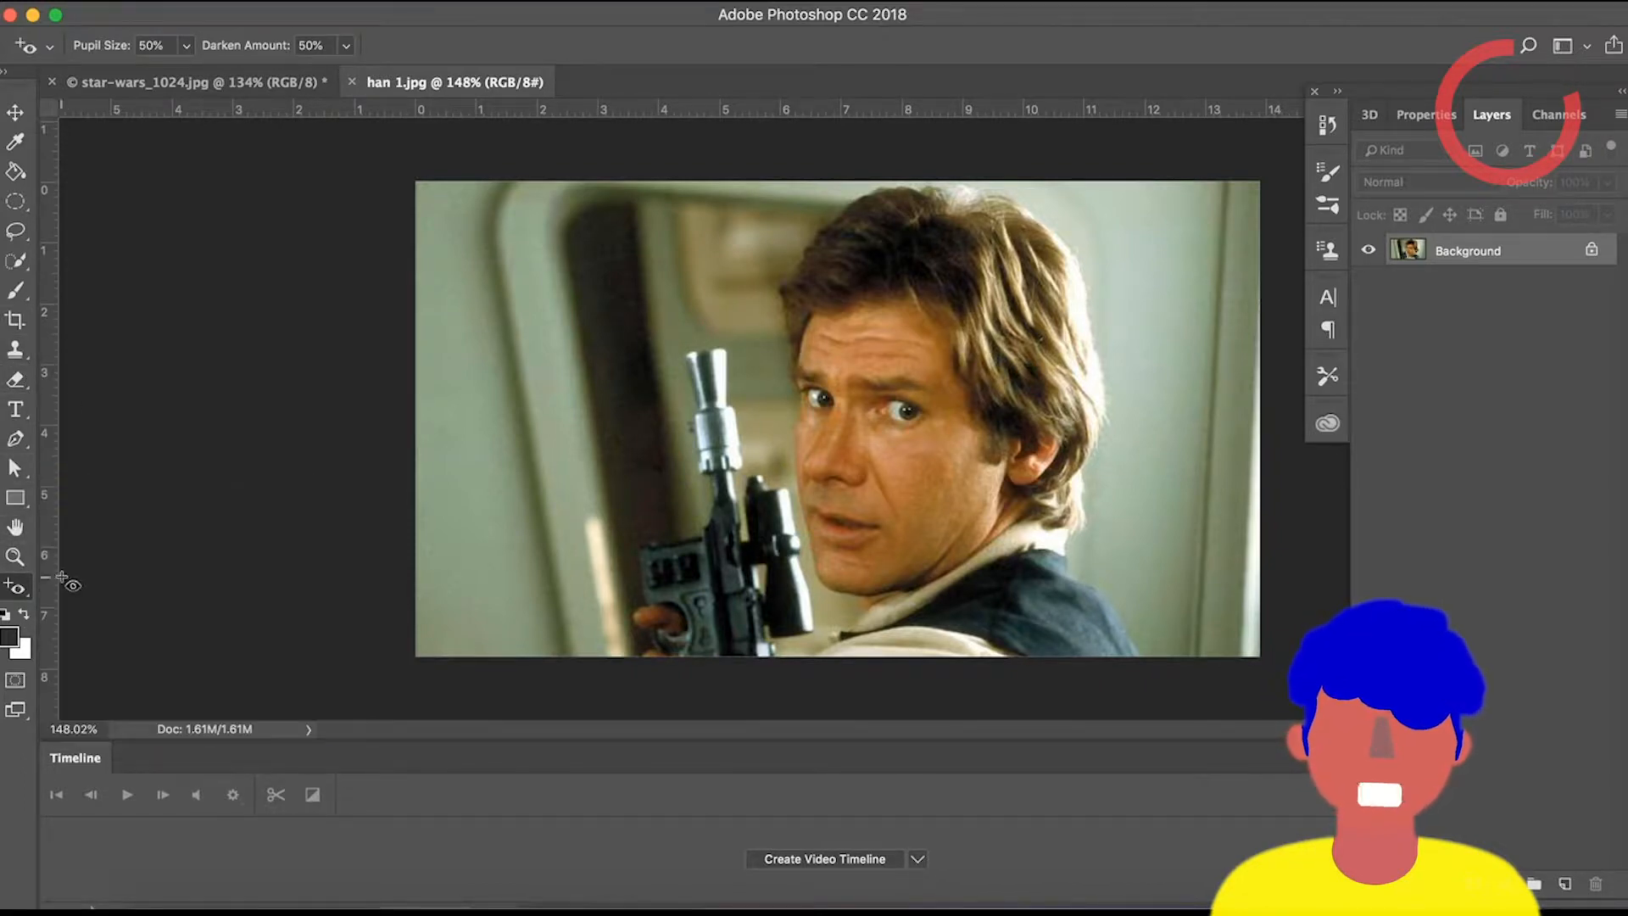
left_click(15, 260)
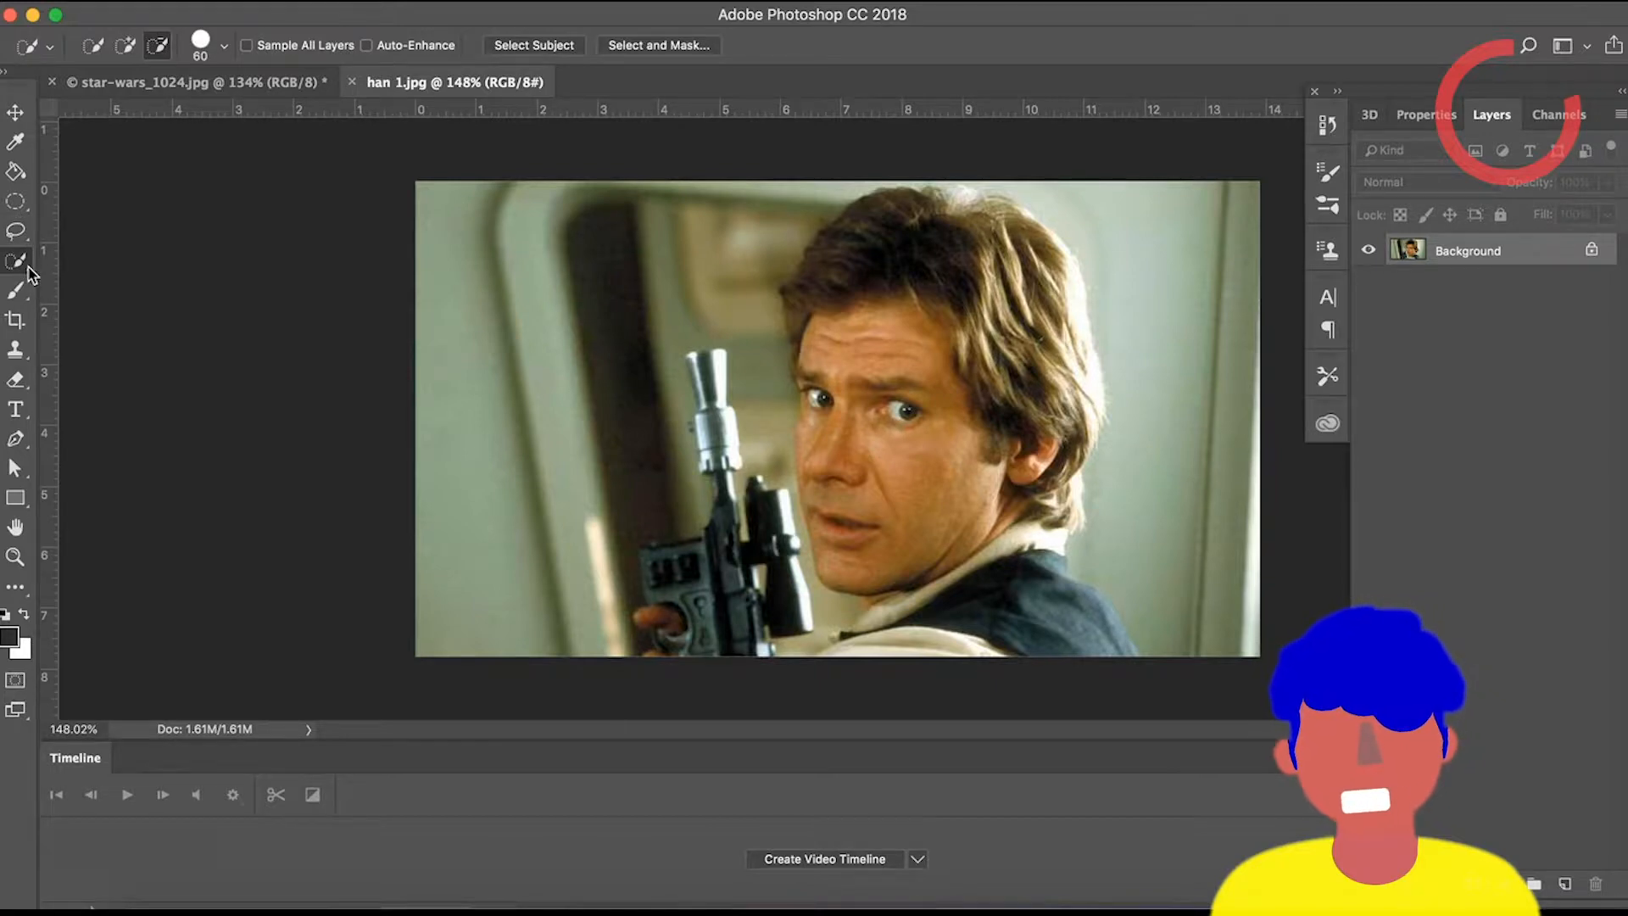
right_click(29, 273)
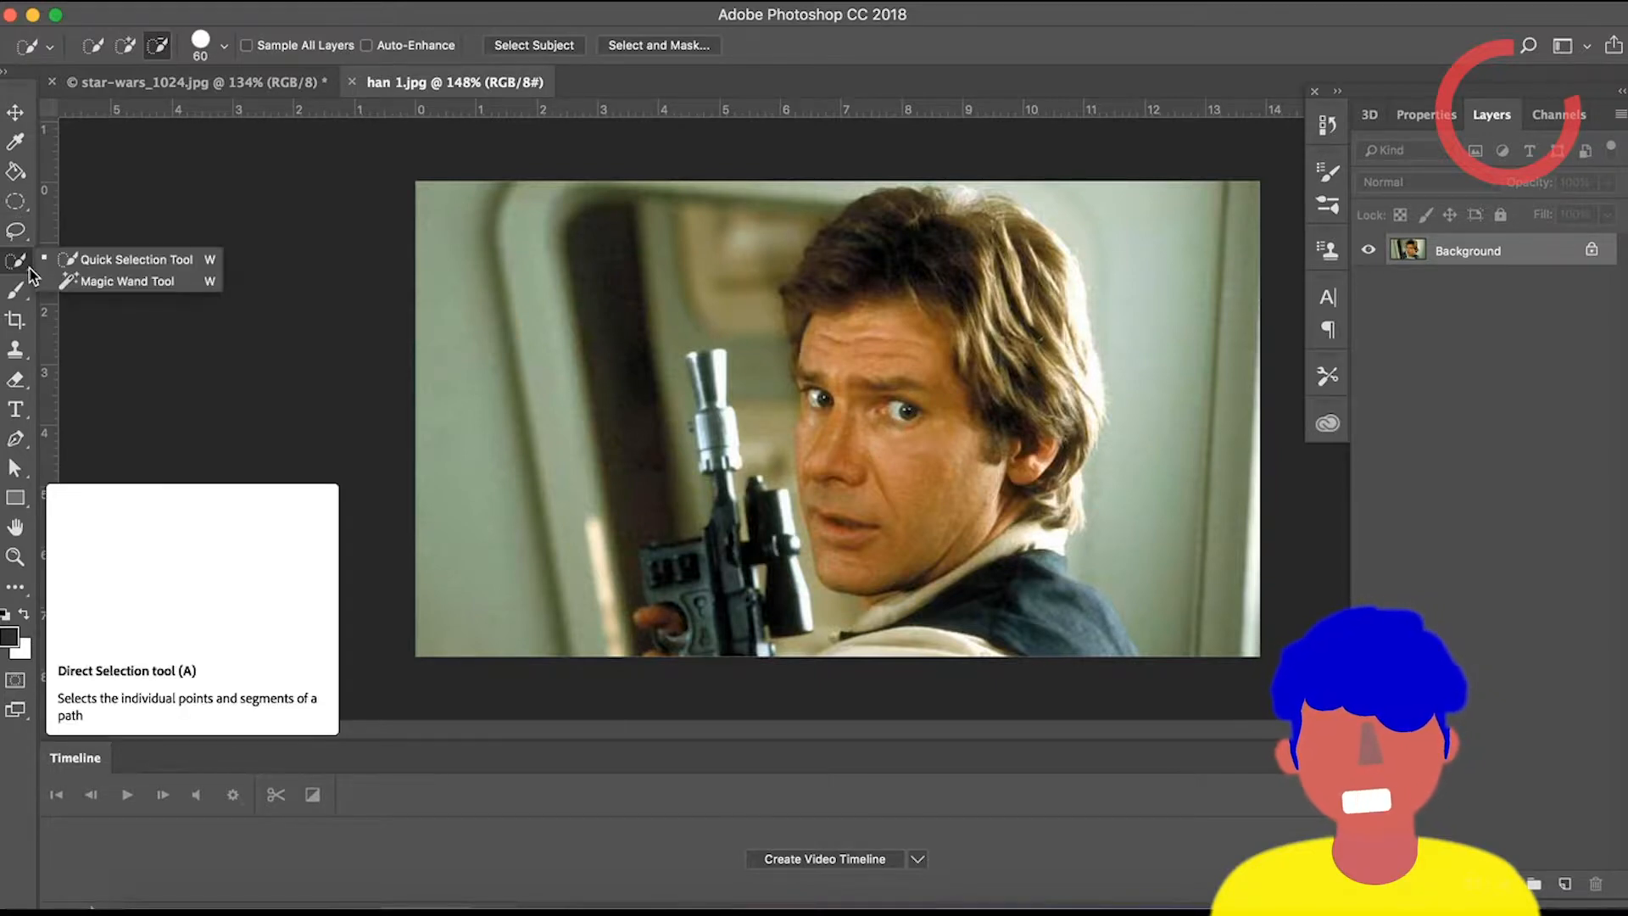
left_click(131, 265)
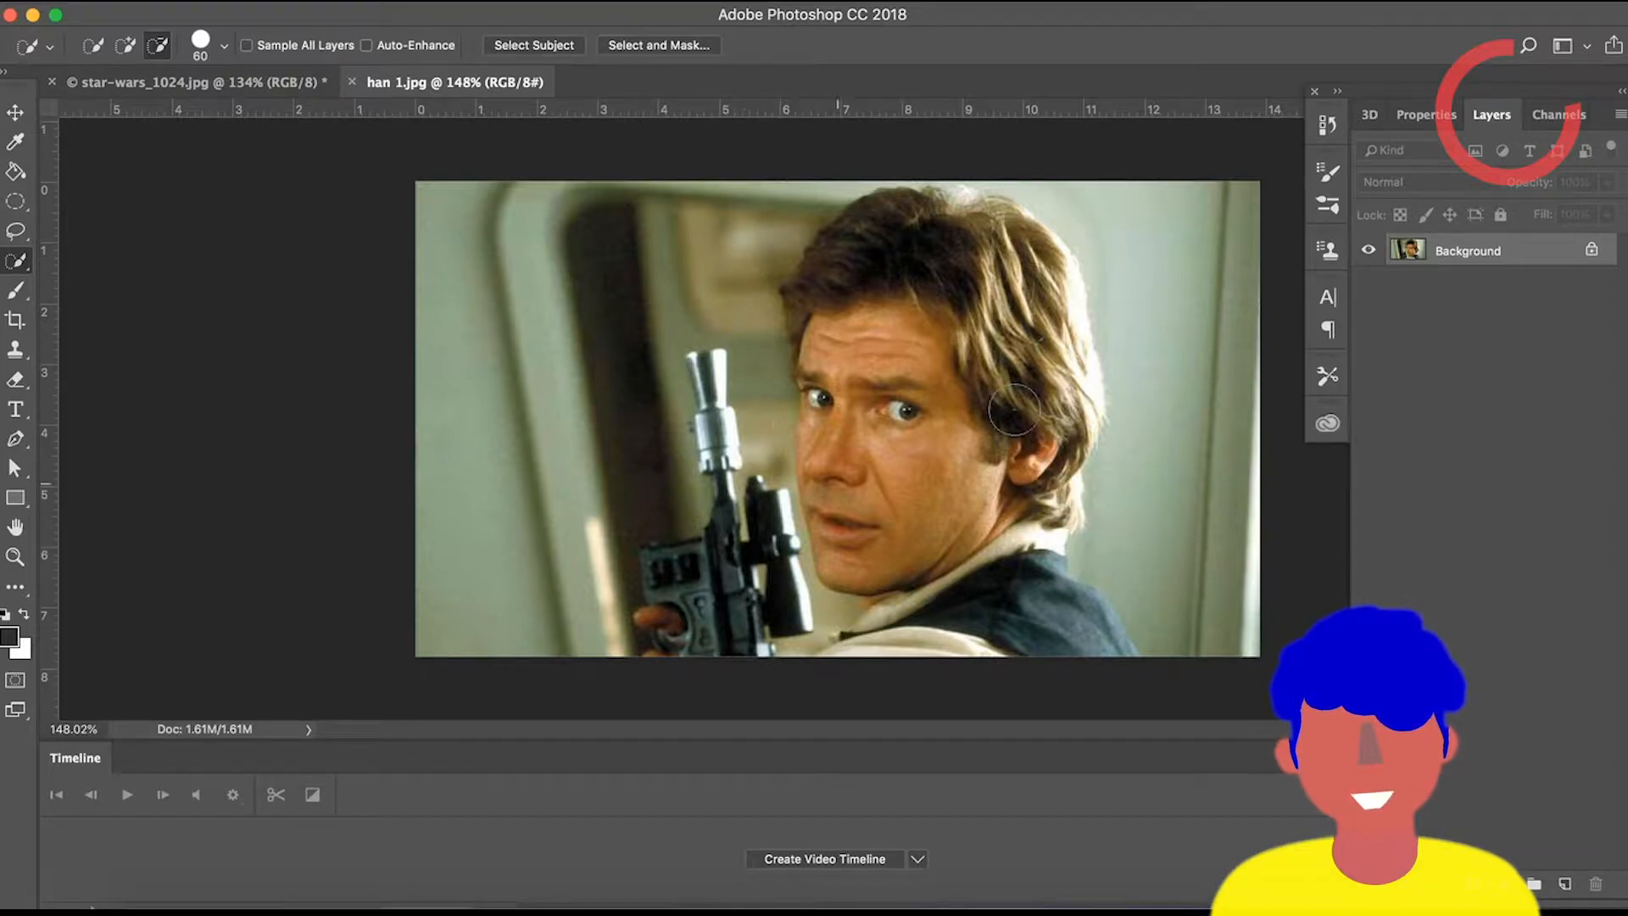
left_click(125, 45)
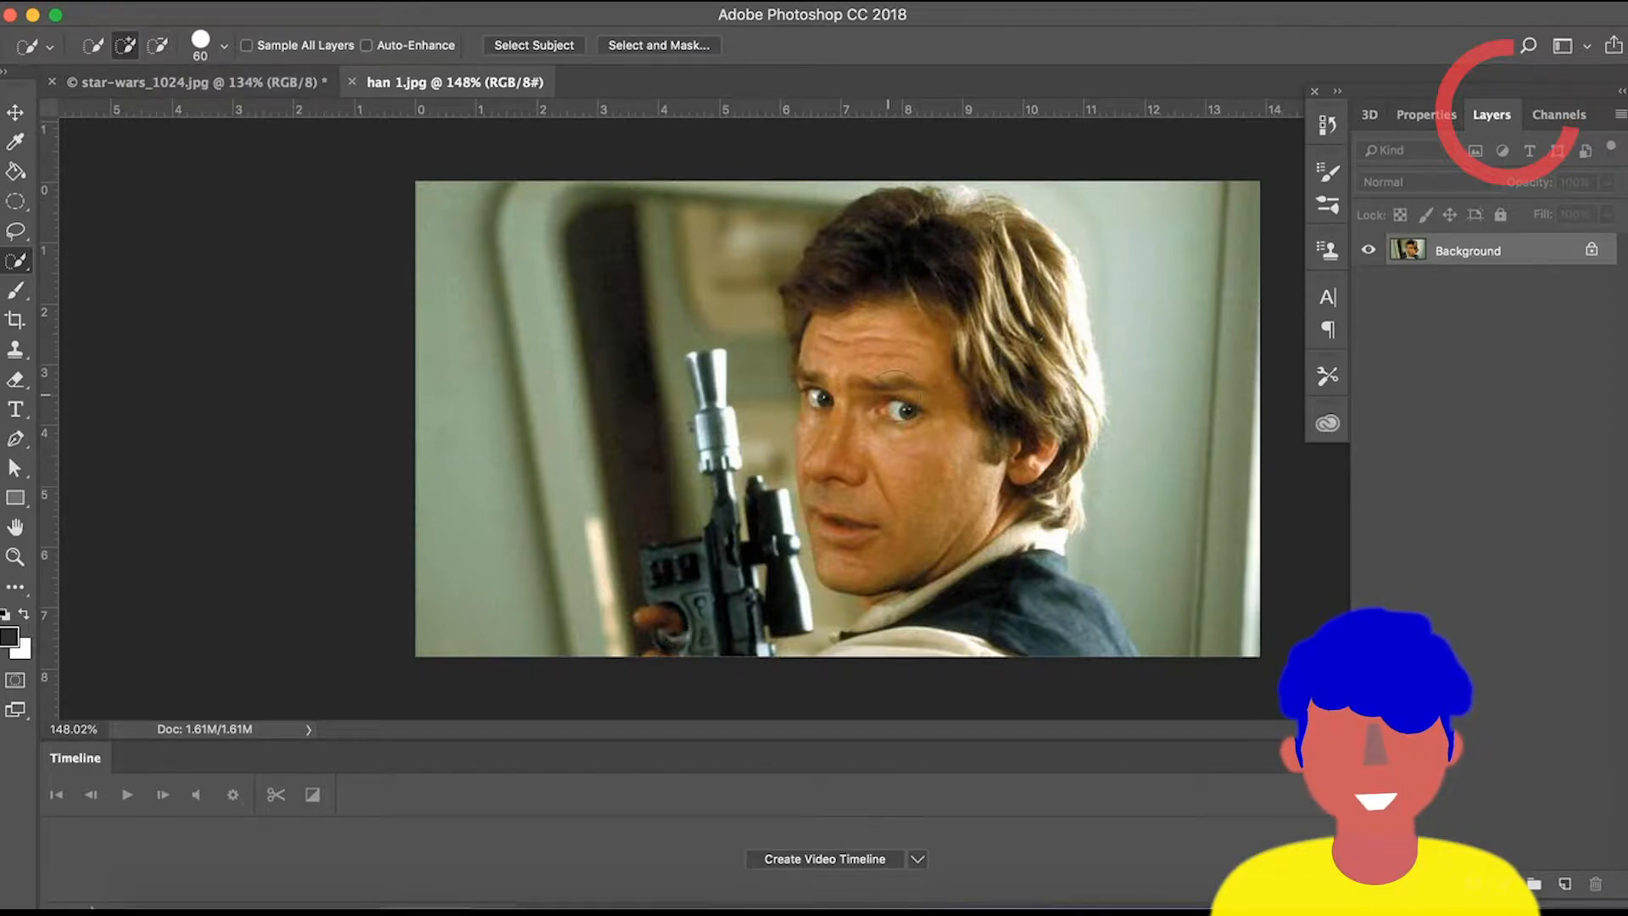
scroll(912, 374, "up", 2)
scroll(912, 374, "down", 1)
scroll(907, 254, "down", 1)
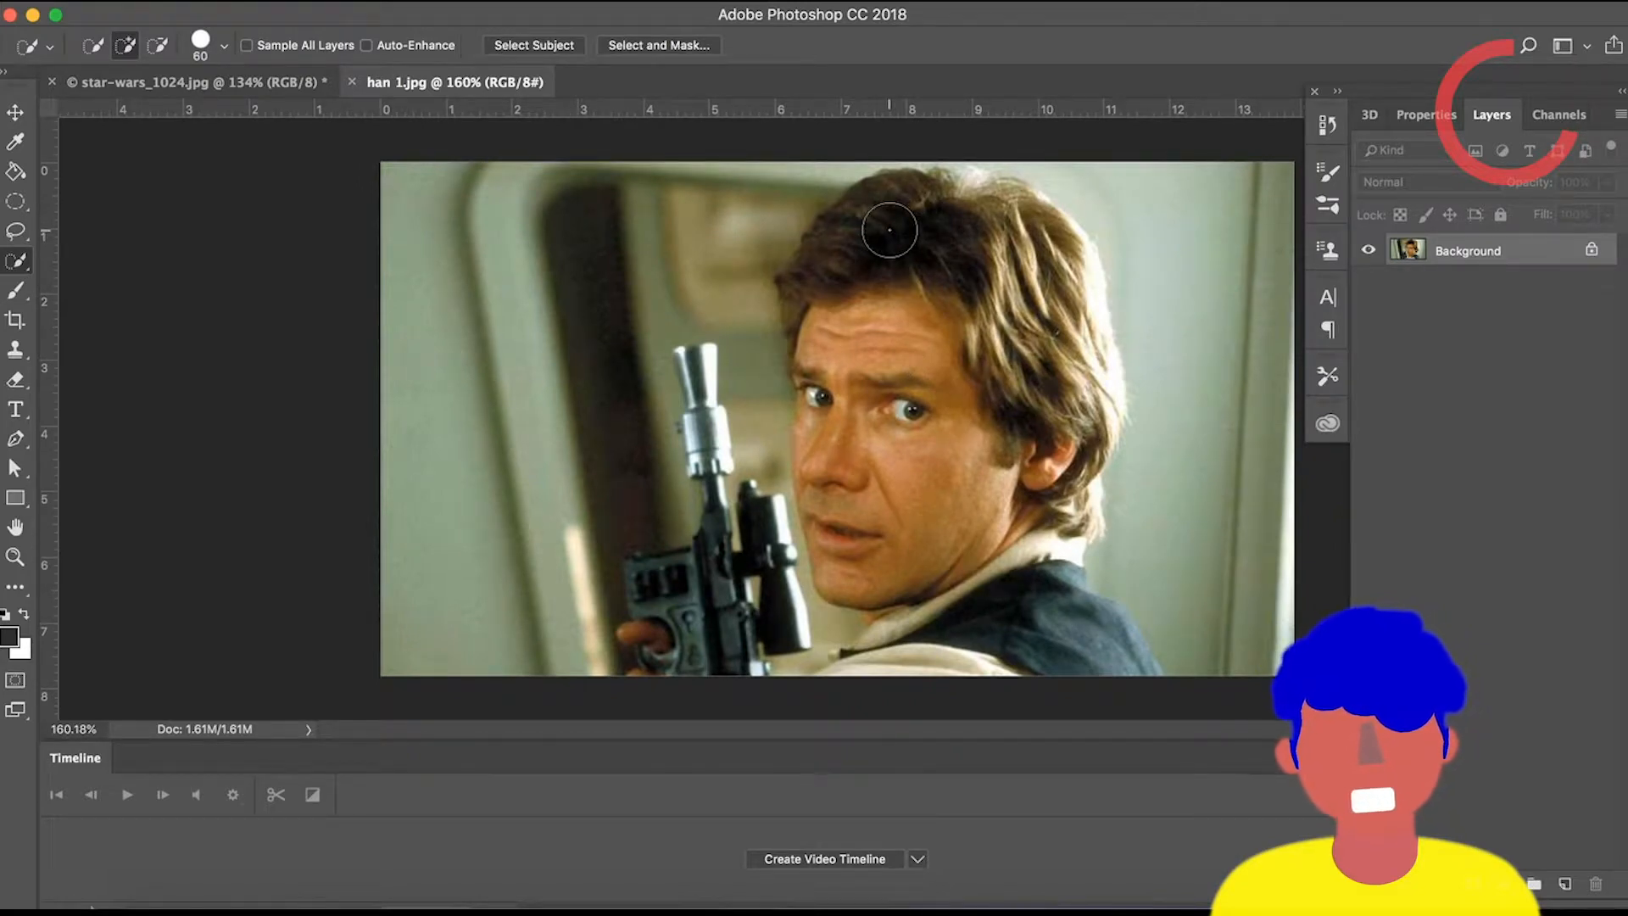
mouse_move(870, 255)
left_mouse_down()
mouse_move(837, 297)
mouse_move(865, 407)
mouse_move(899, 416)
mouse_move(933, 551)
mouse_move(942, 492)
mouse_move(1022, 382)
mouse_move(1057, 293)
mouse_move(1043, 242)
mouse_move(967, 218)
mouse_move(1033, 225)
mouse_move(1096, 356)
mouse_move(1054, 509)
mouse_move(1036, 513)
mouse_move(955, 377)
mouse_move(840, 373)
mouse_move(827, 407)
left_mouse_up()
mouse_move(1000, 556)
left_mouse_down()
mouse_move(1013, 568)
mouse_move(848, 465)
left_mouse_up()
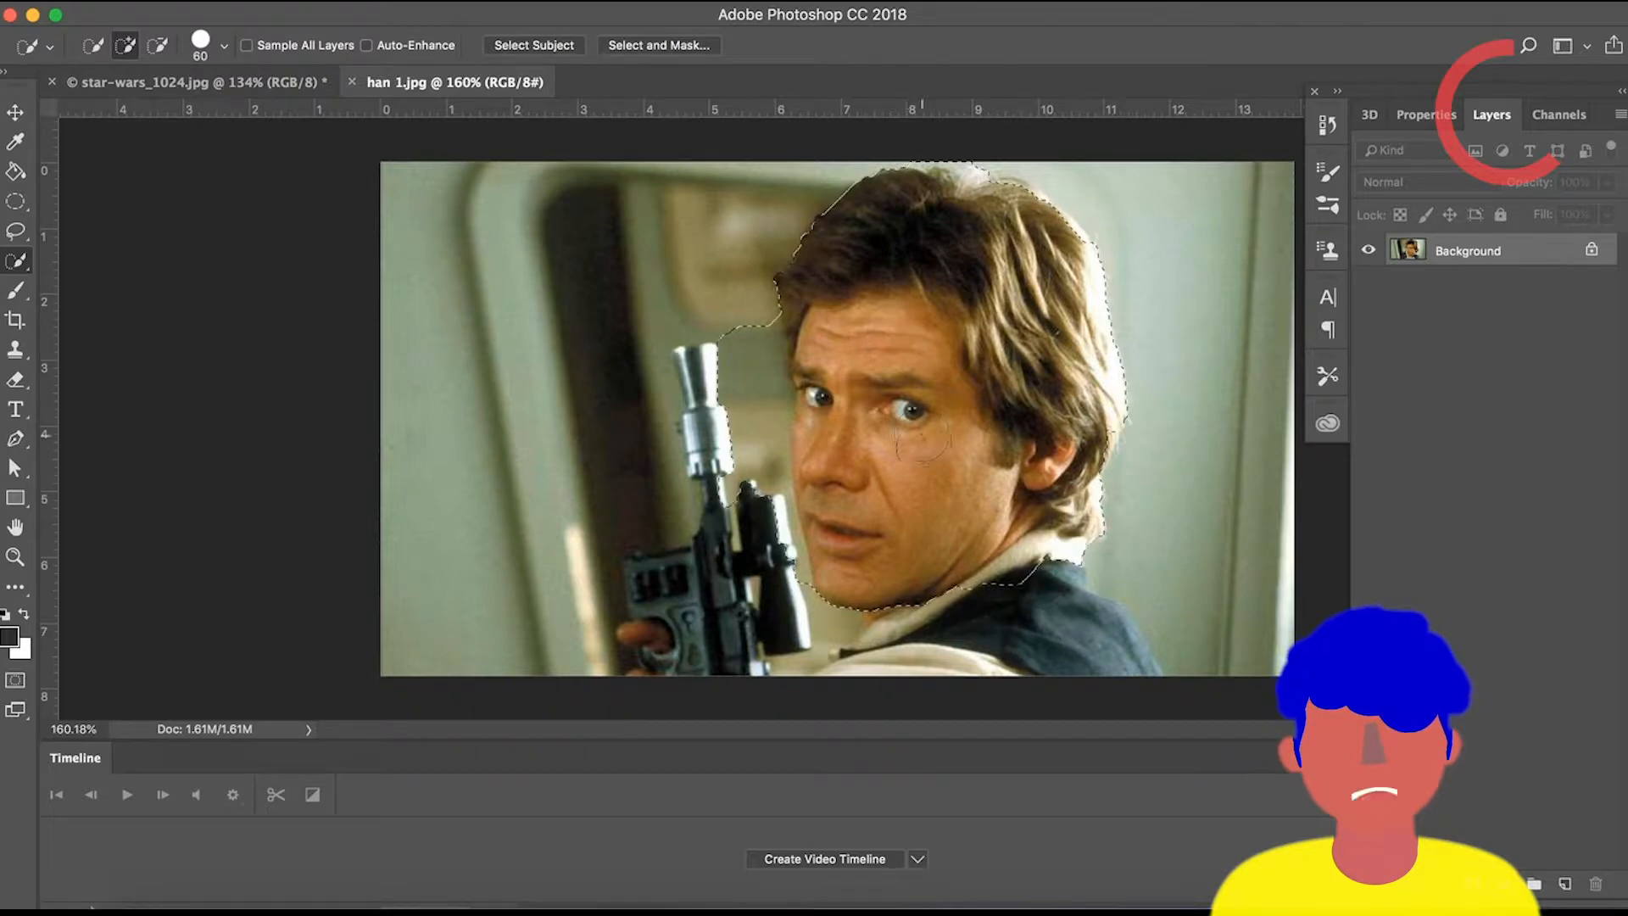
Add the lower jacket and the blaster's grip to the selection using a 40 px brush.
left_click(1062, 653)
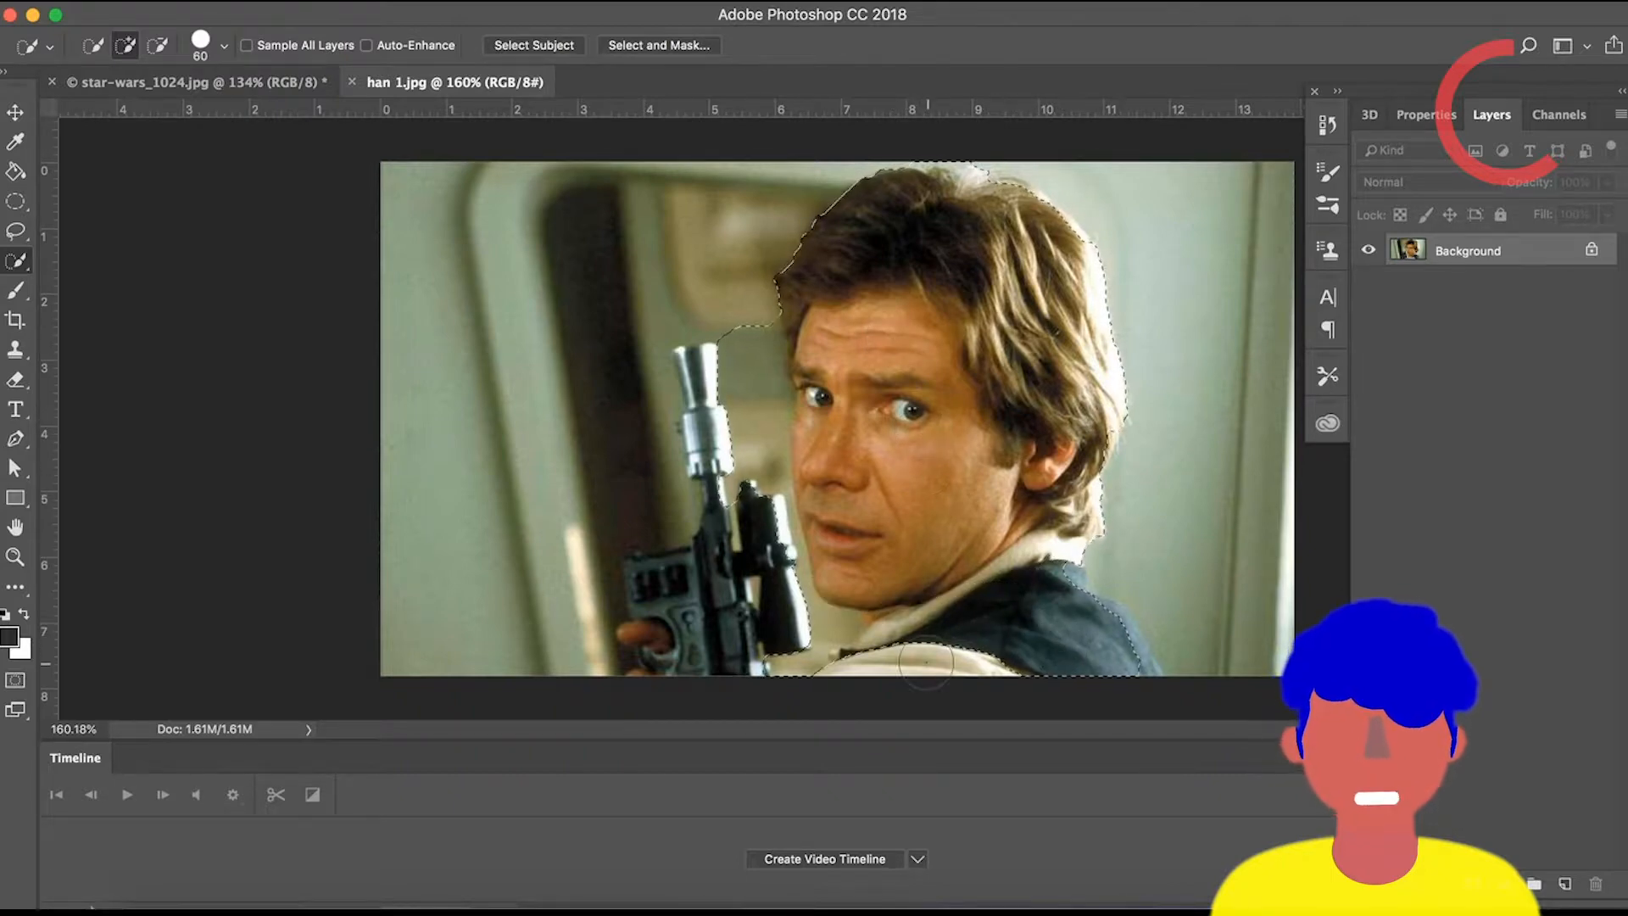
key("[")
key("[")
left_click(715, 592)
mouse_move(715, 592)
left_mouse_down()
mouse_move(674, 610)
mouse_move(666, 596)
left_mouse_up()
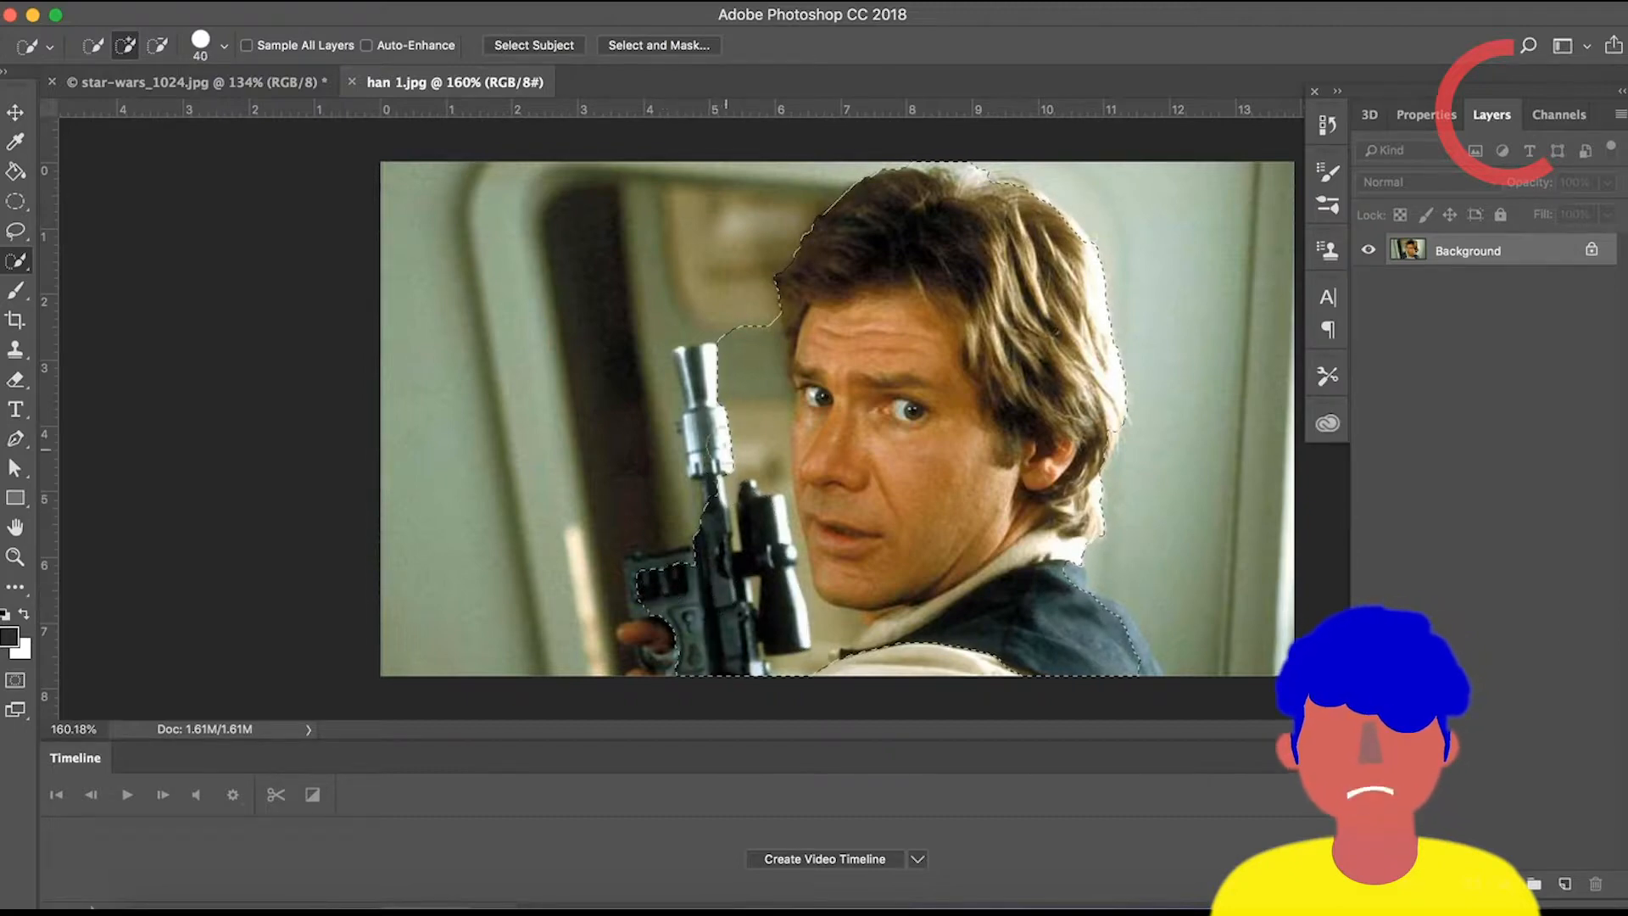
Add the hand holding the blaster and the lower right jacket edge to the selection with a 30 px brush.
key("bracketleft")
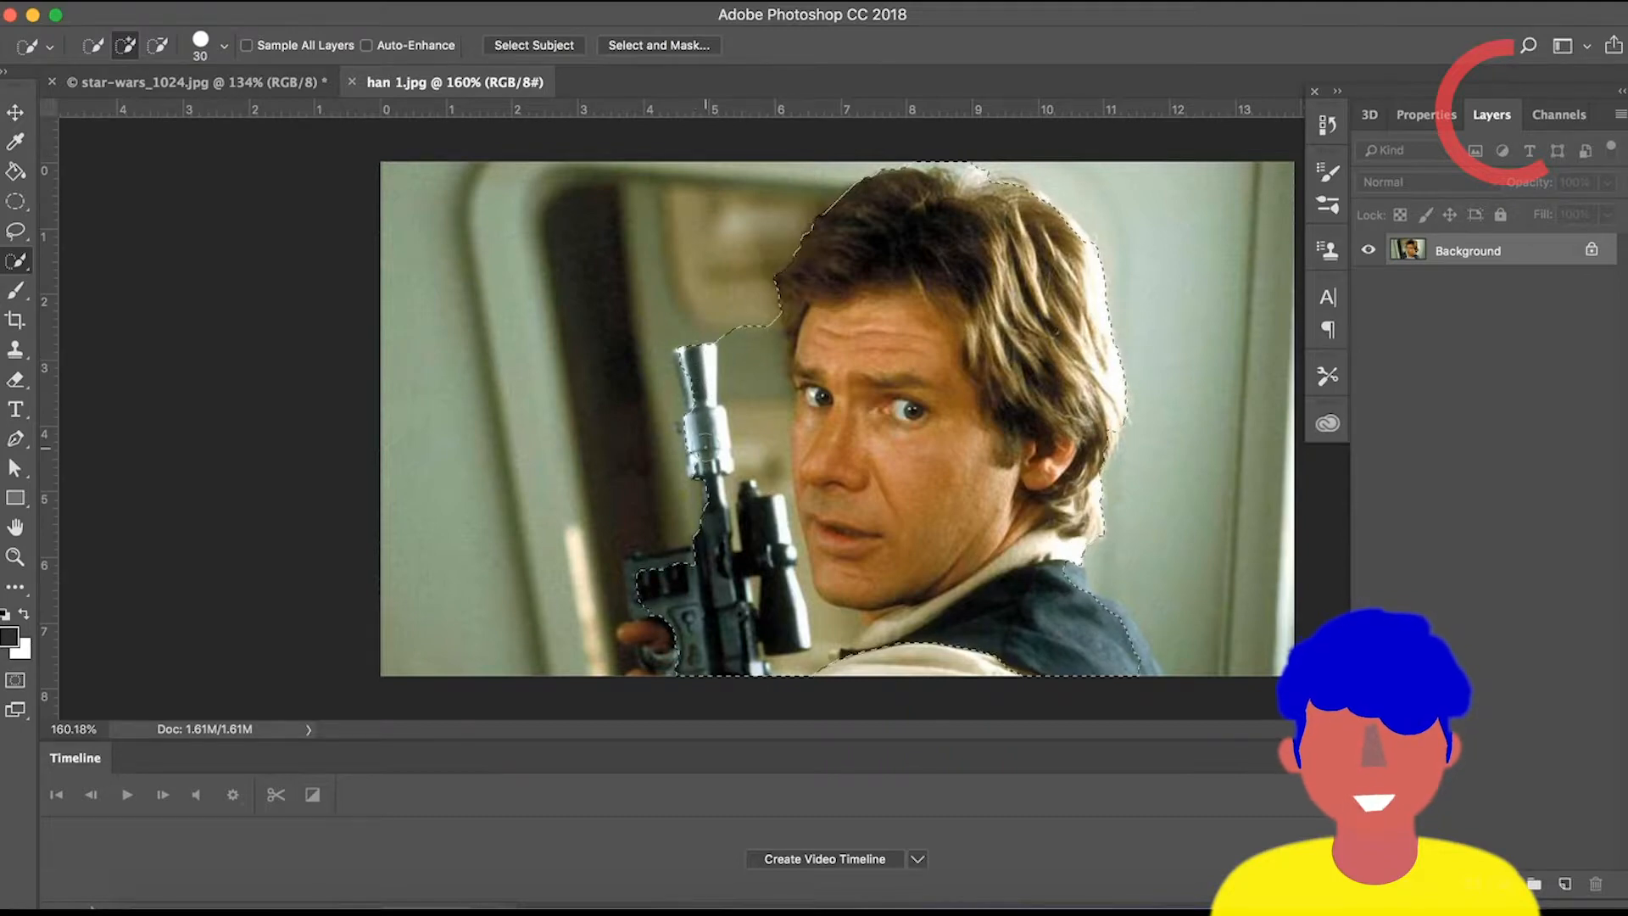
left_click(664, 589)
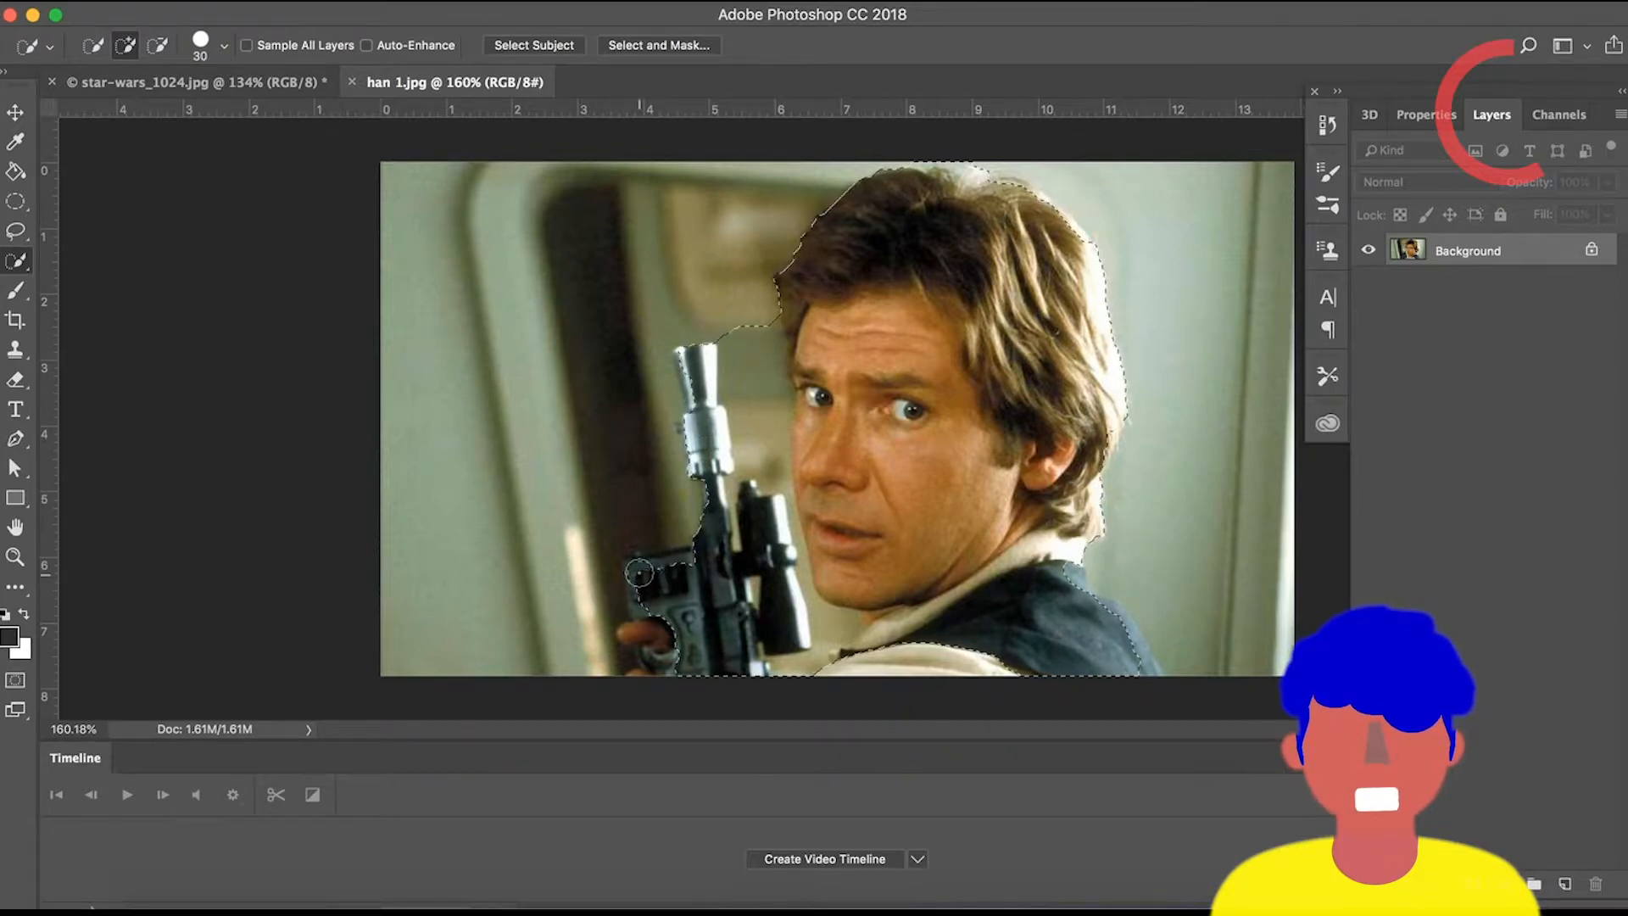
left_click_drag(647, 618, 637, 638)
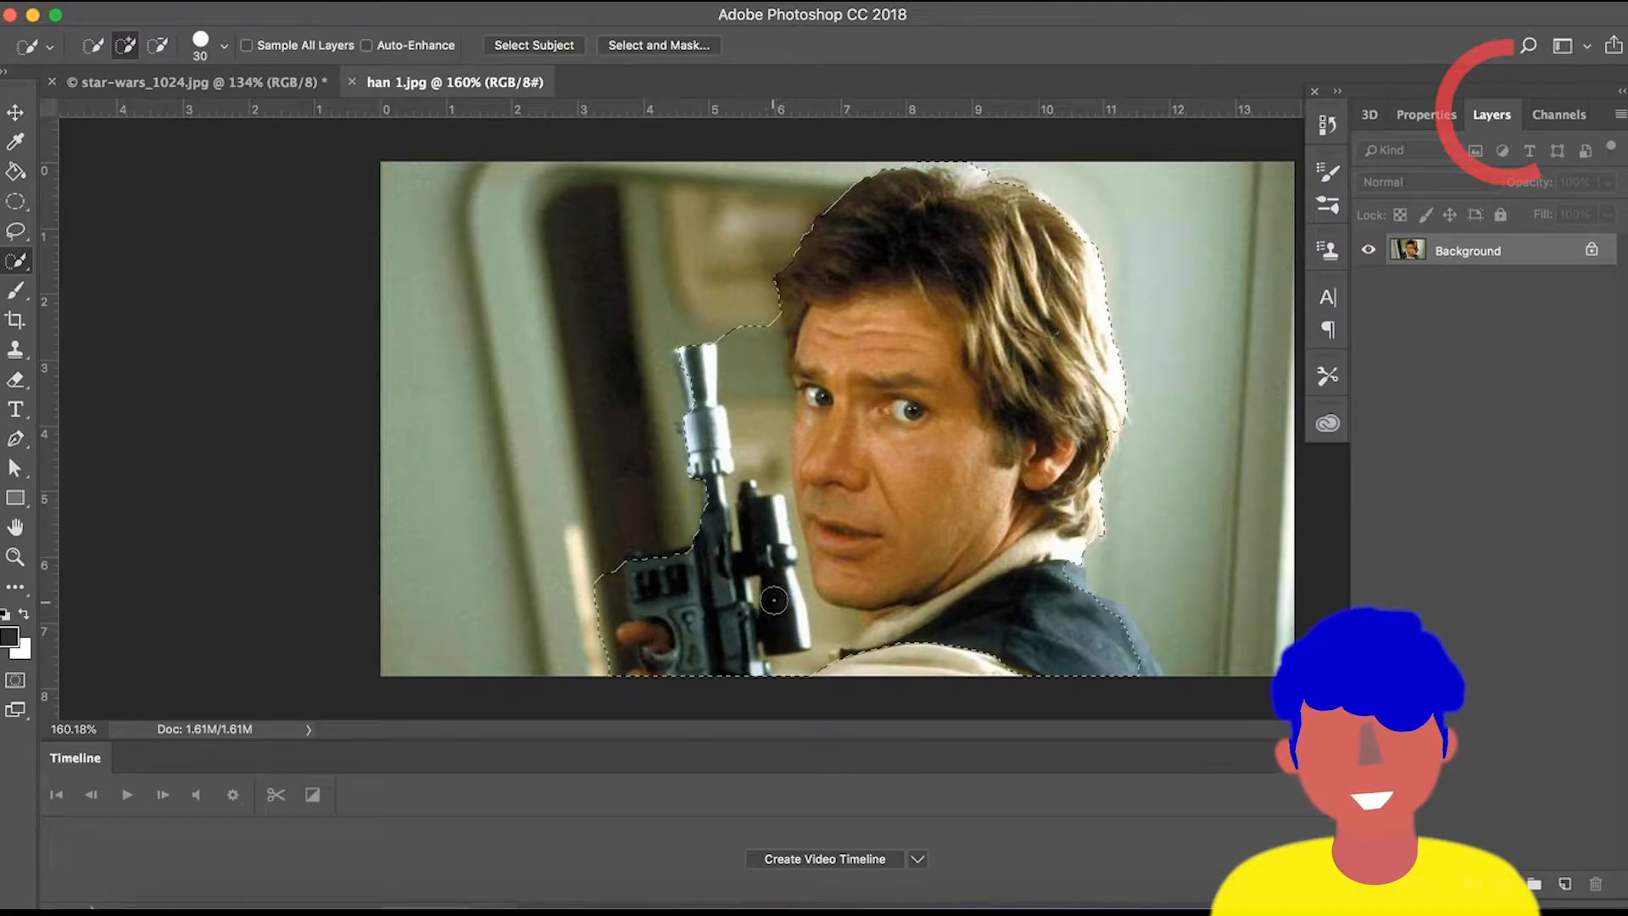
left_click_drag(1091, 664, 1135, 657)
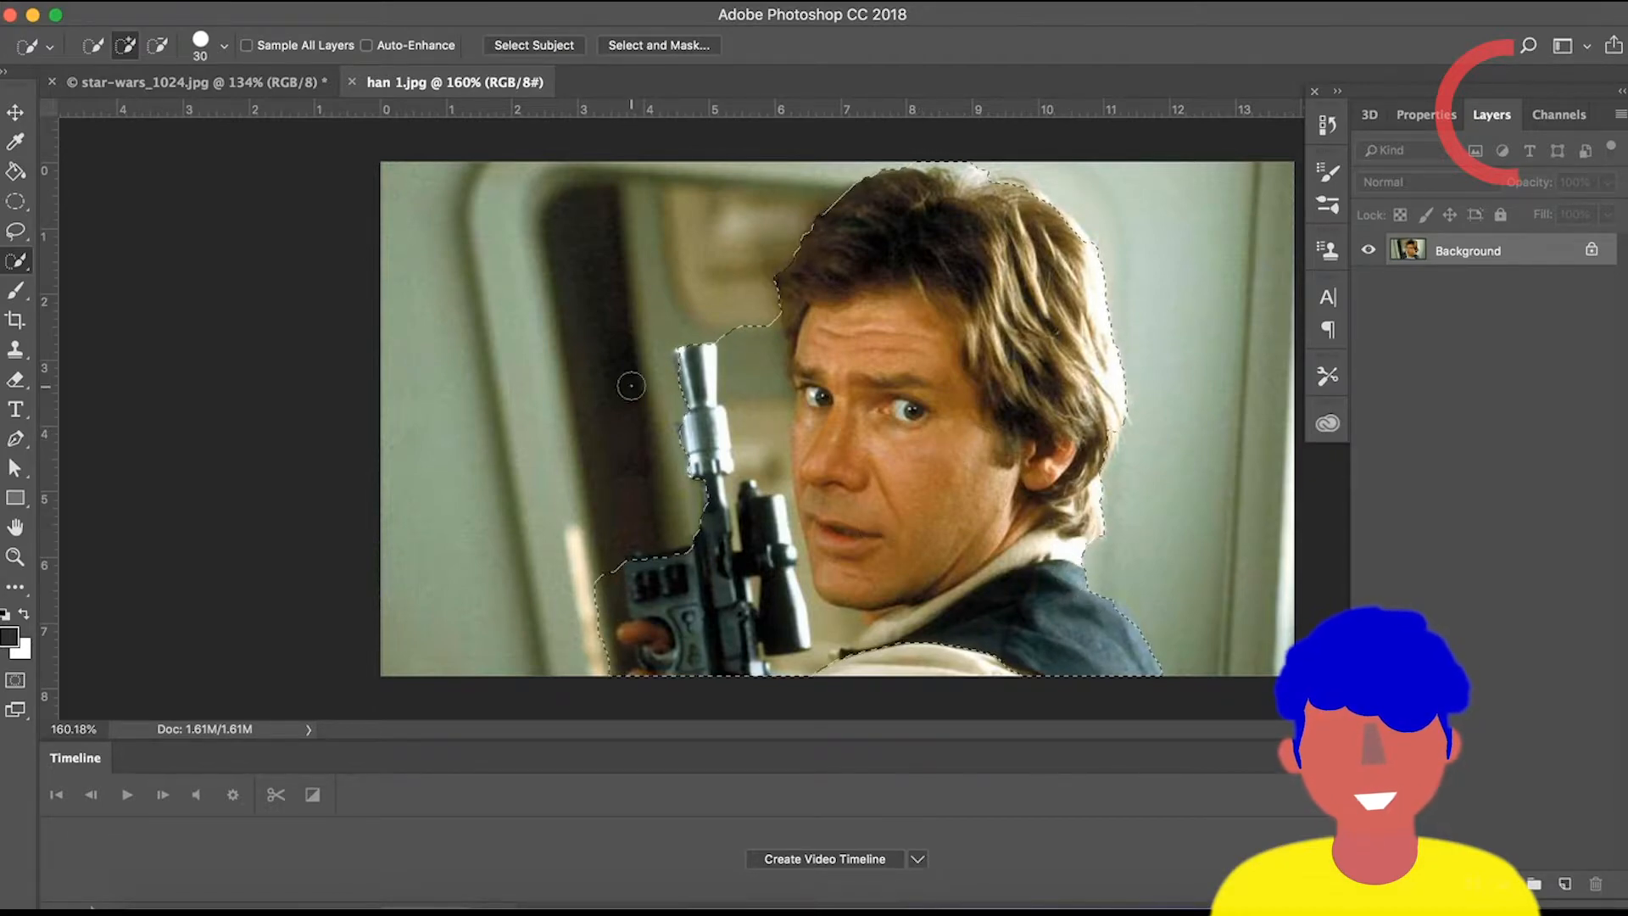
Switch to subtract mode and remove the background between the blaster and the face using a 25 px brush.
left_click(159, 47)
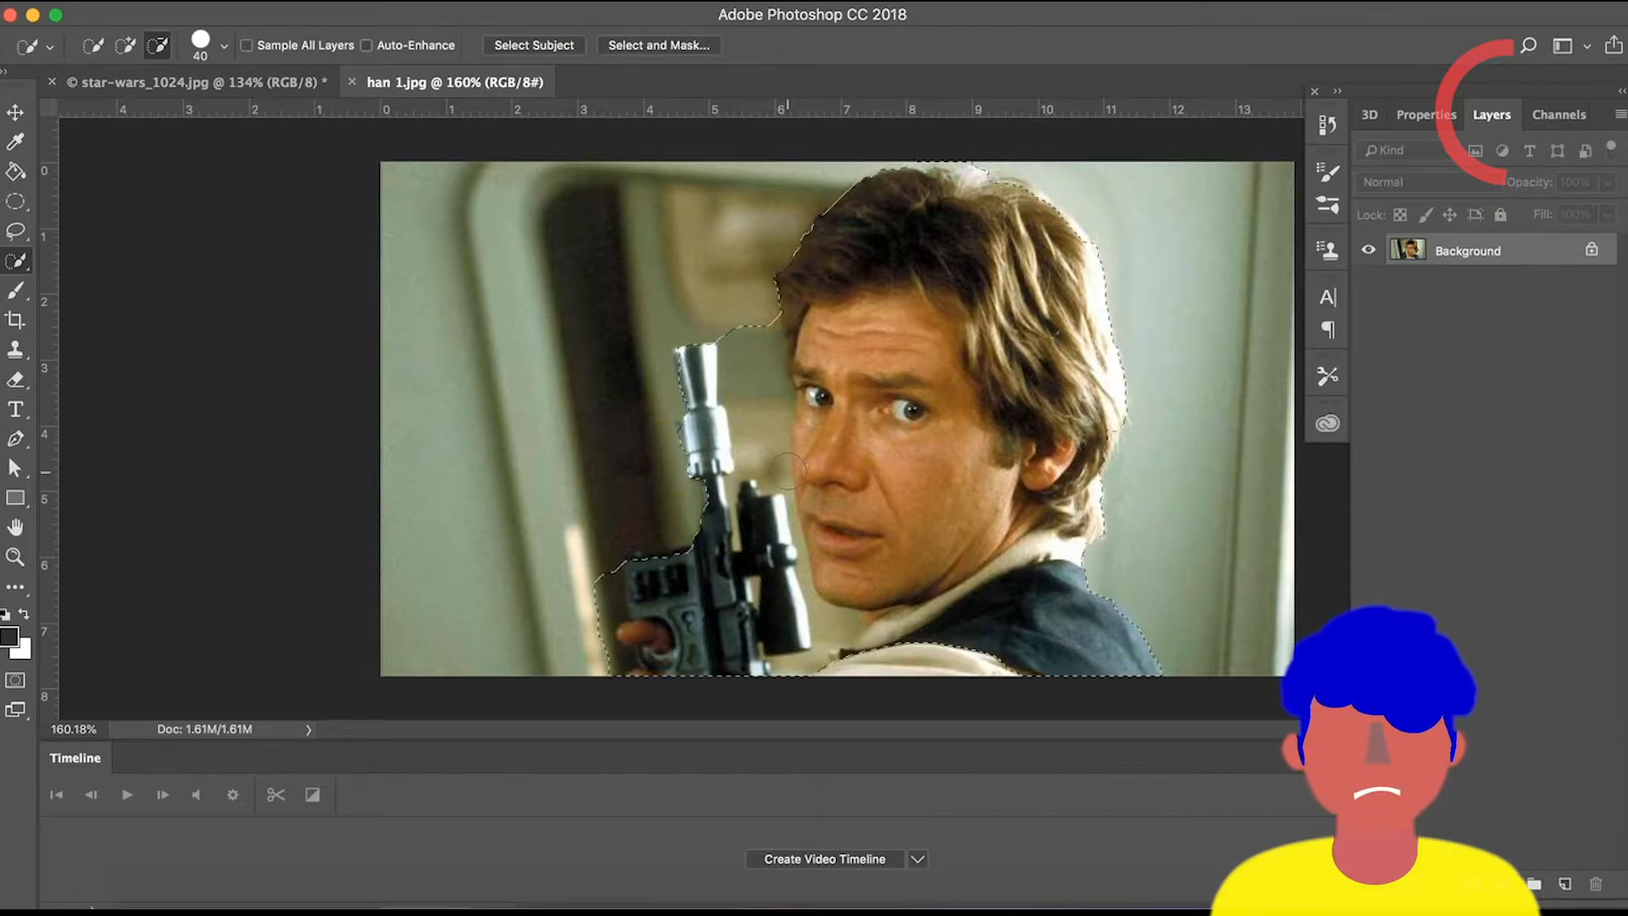
scroll(764, 303, "up", 3)
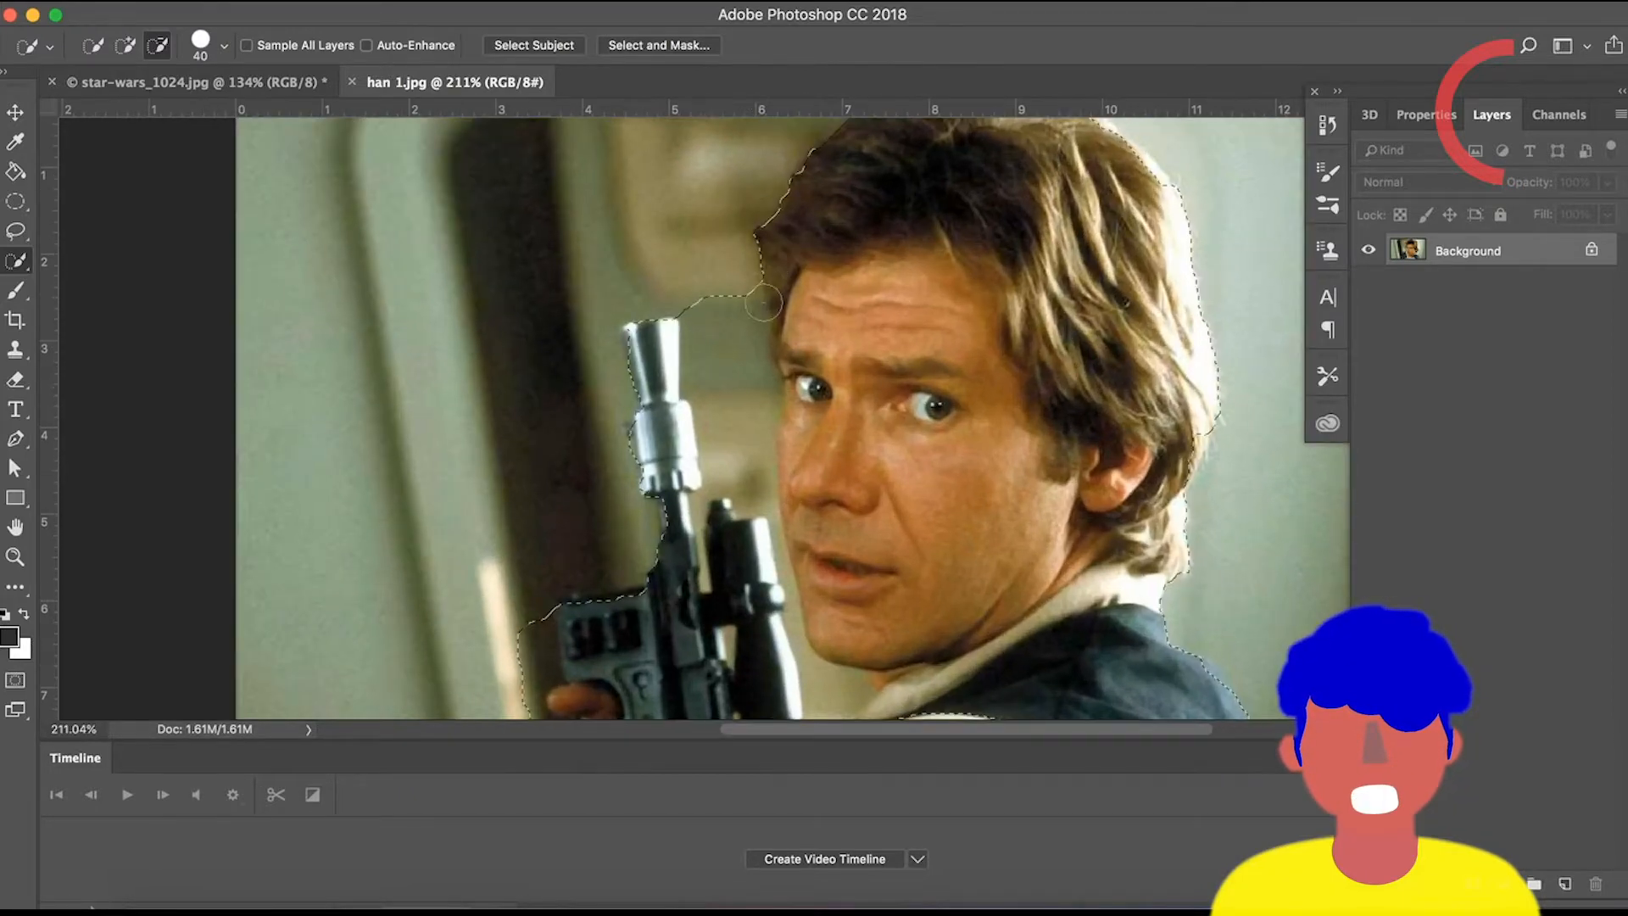
key("bracketleft")
key("bracketleft")
key("bracketleft")
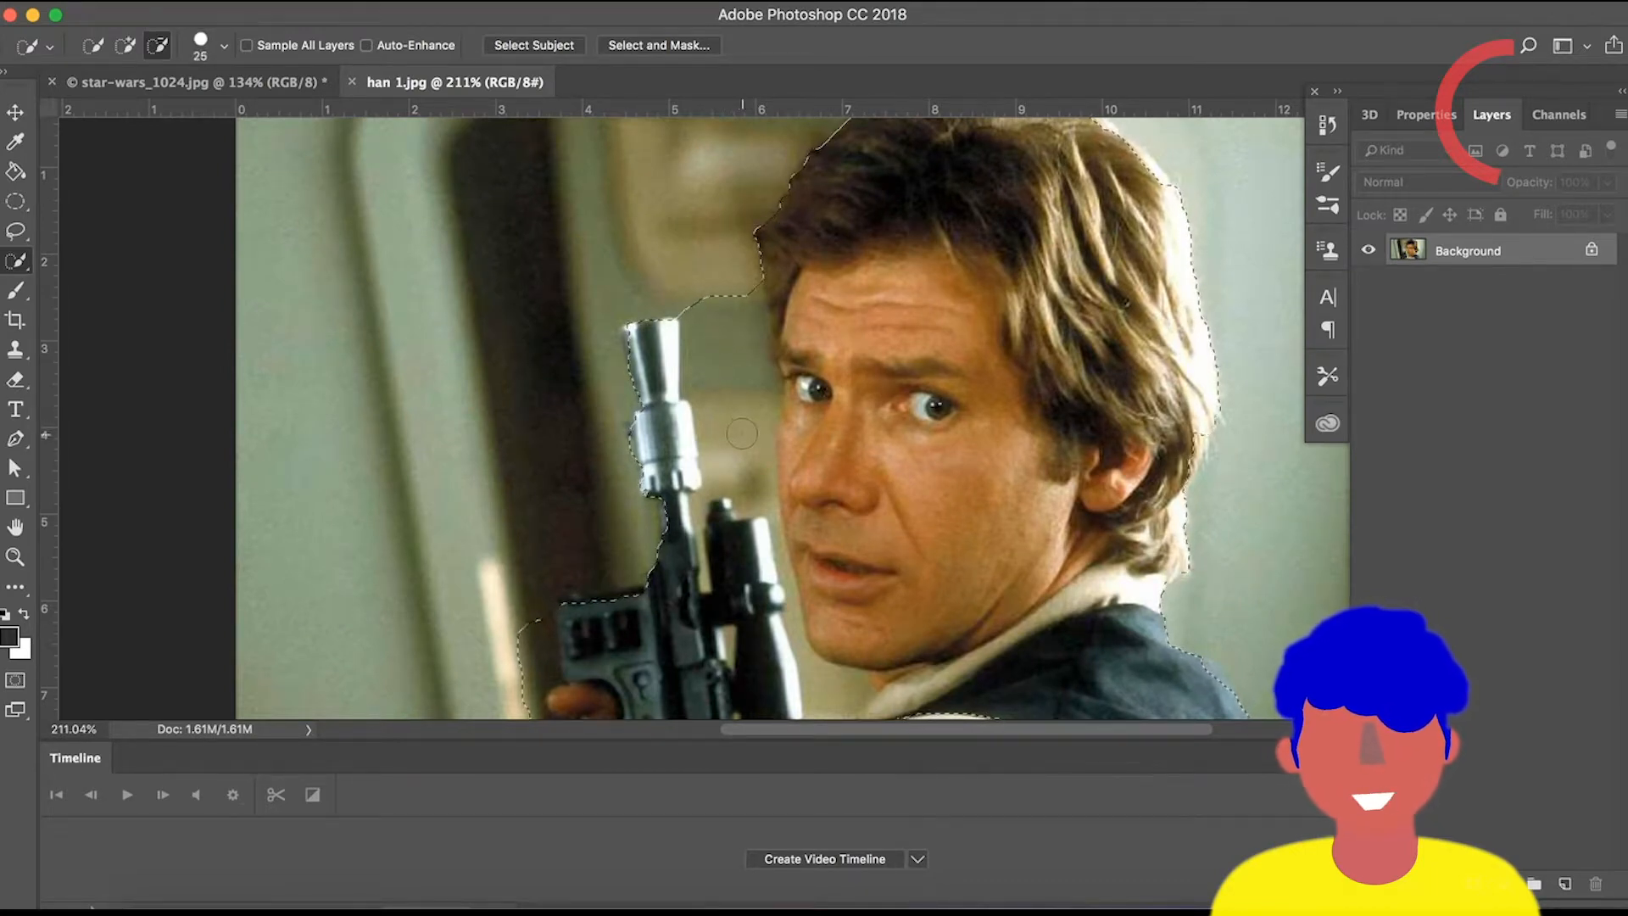
mouse_move(742, 434)
left_mouse_down()
mouse_move(704, 397)
mouse_move(776, 348)
mouse_move(705, 283)
left_mouse_up()
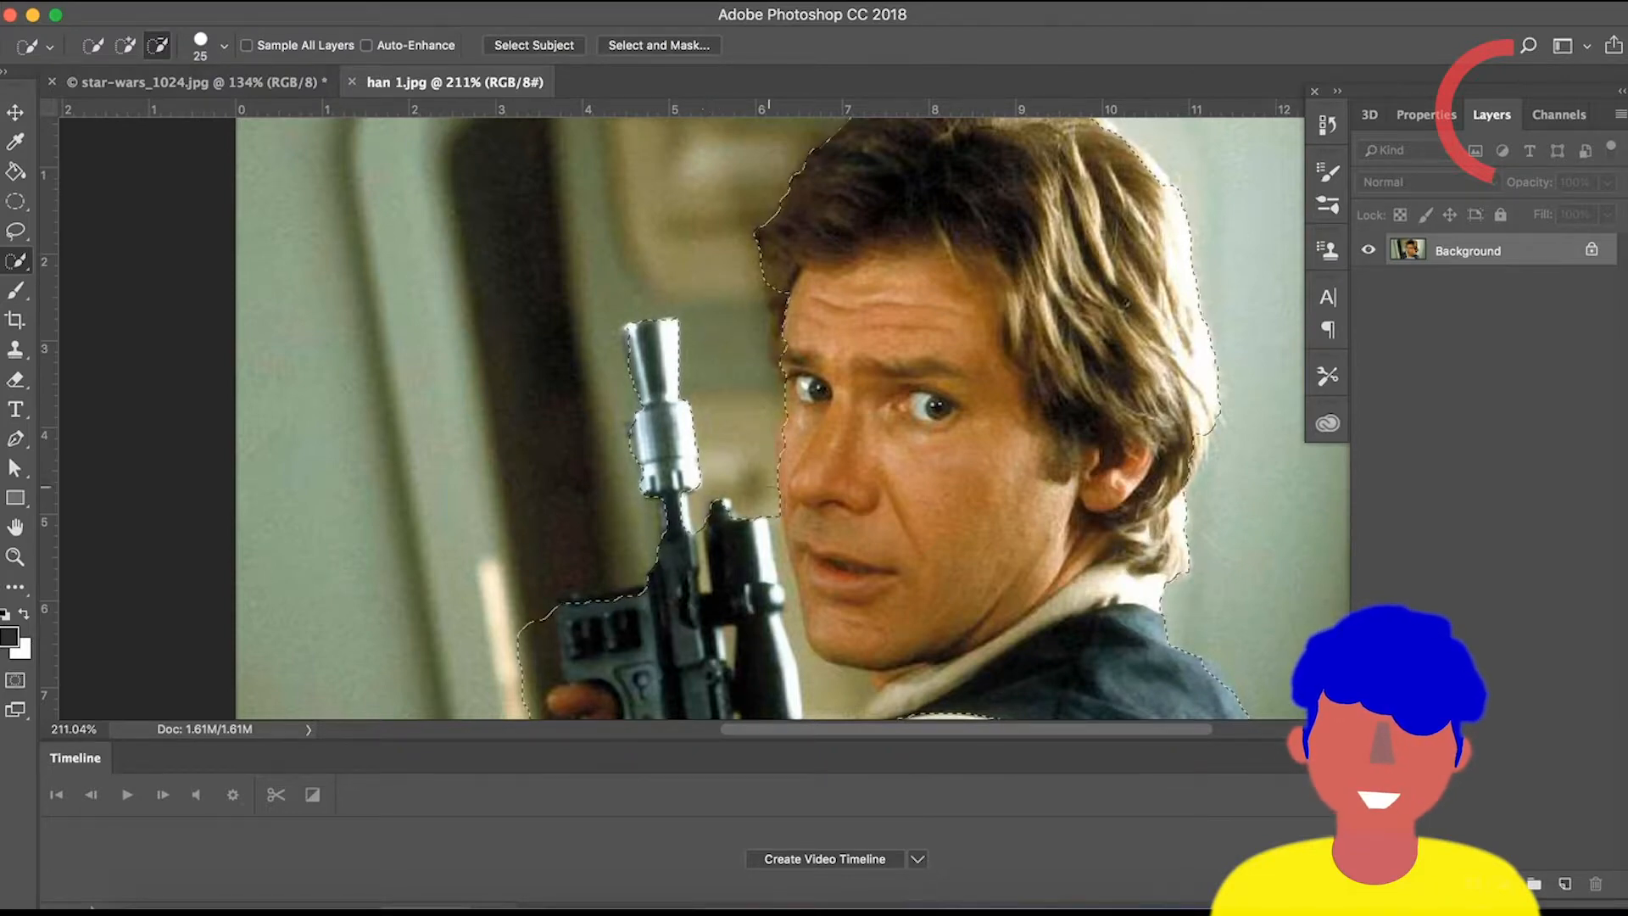
Subtract the background gap between the blaster scope and the chin from the selection with an 8 px brush.
scroll(833, 469, "down", 5)
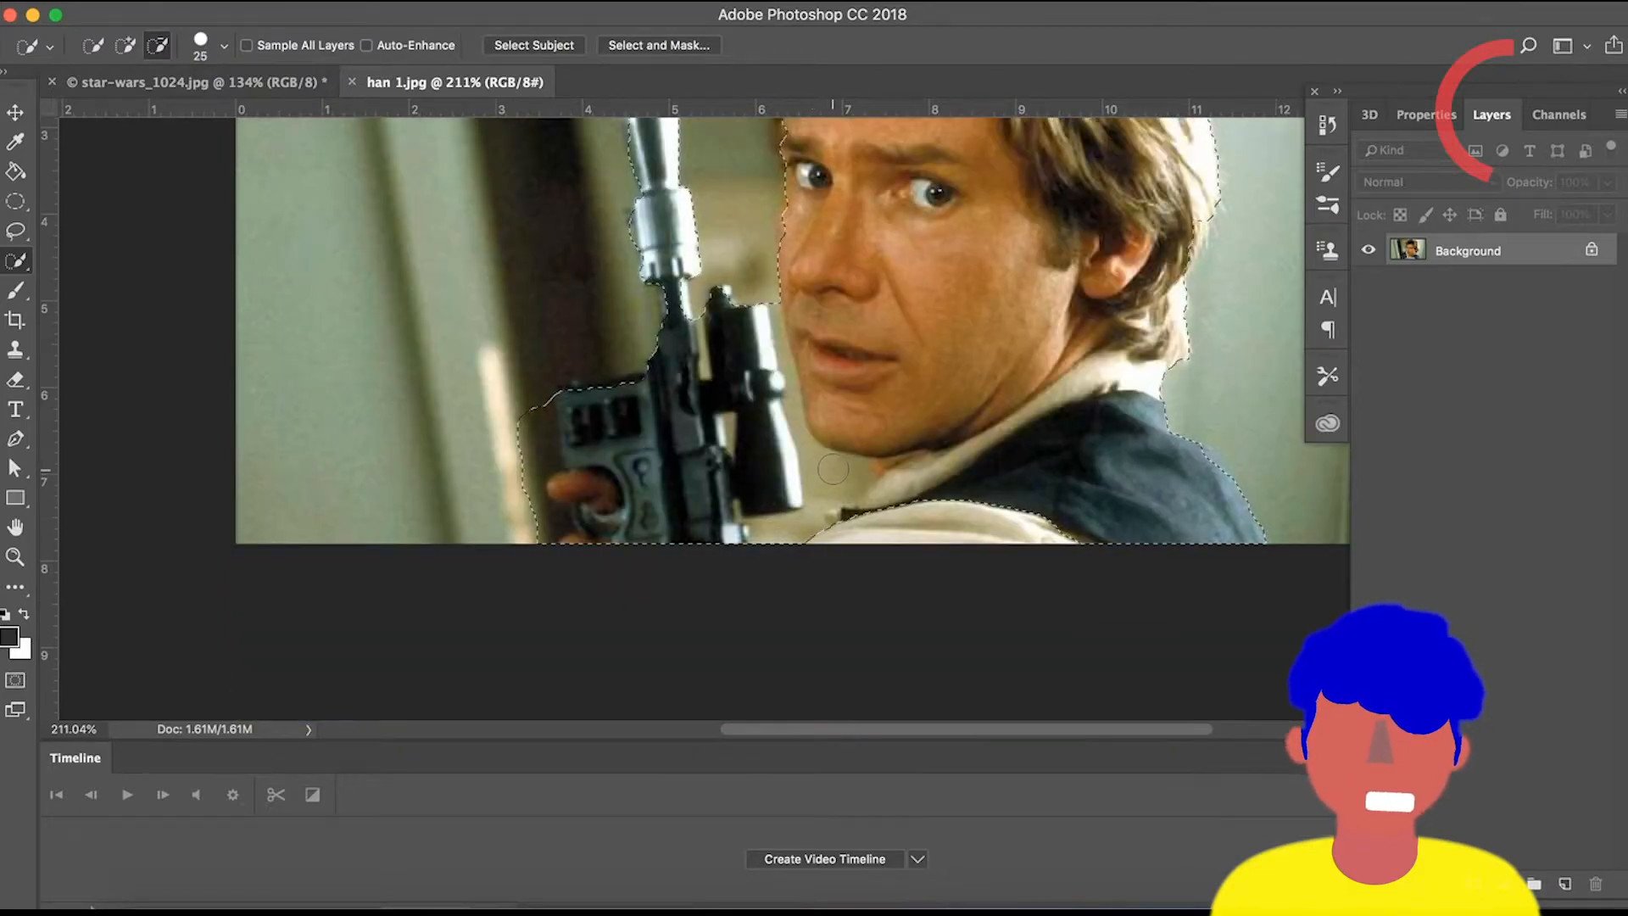
scroll(833, 469, "up", 3)
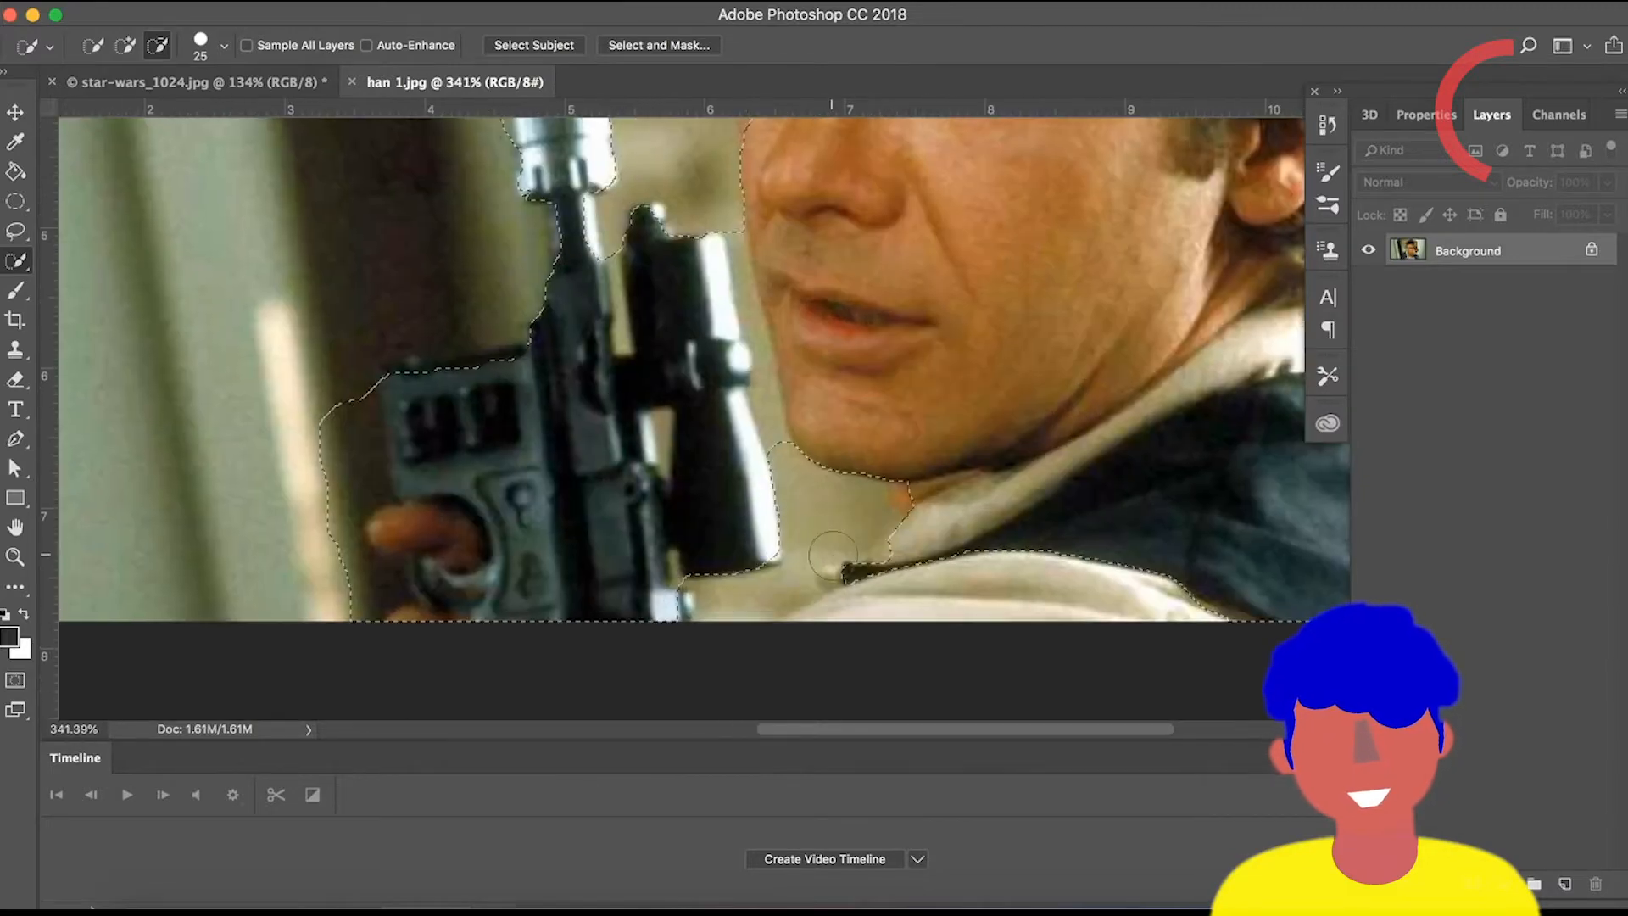
scroll(830, 550, "up", 1)
key("bracketleft")
key("bracketleft")
key("bracketleft")
key("bracketleft")
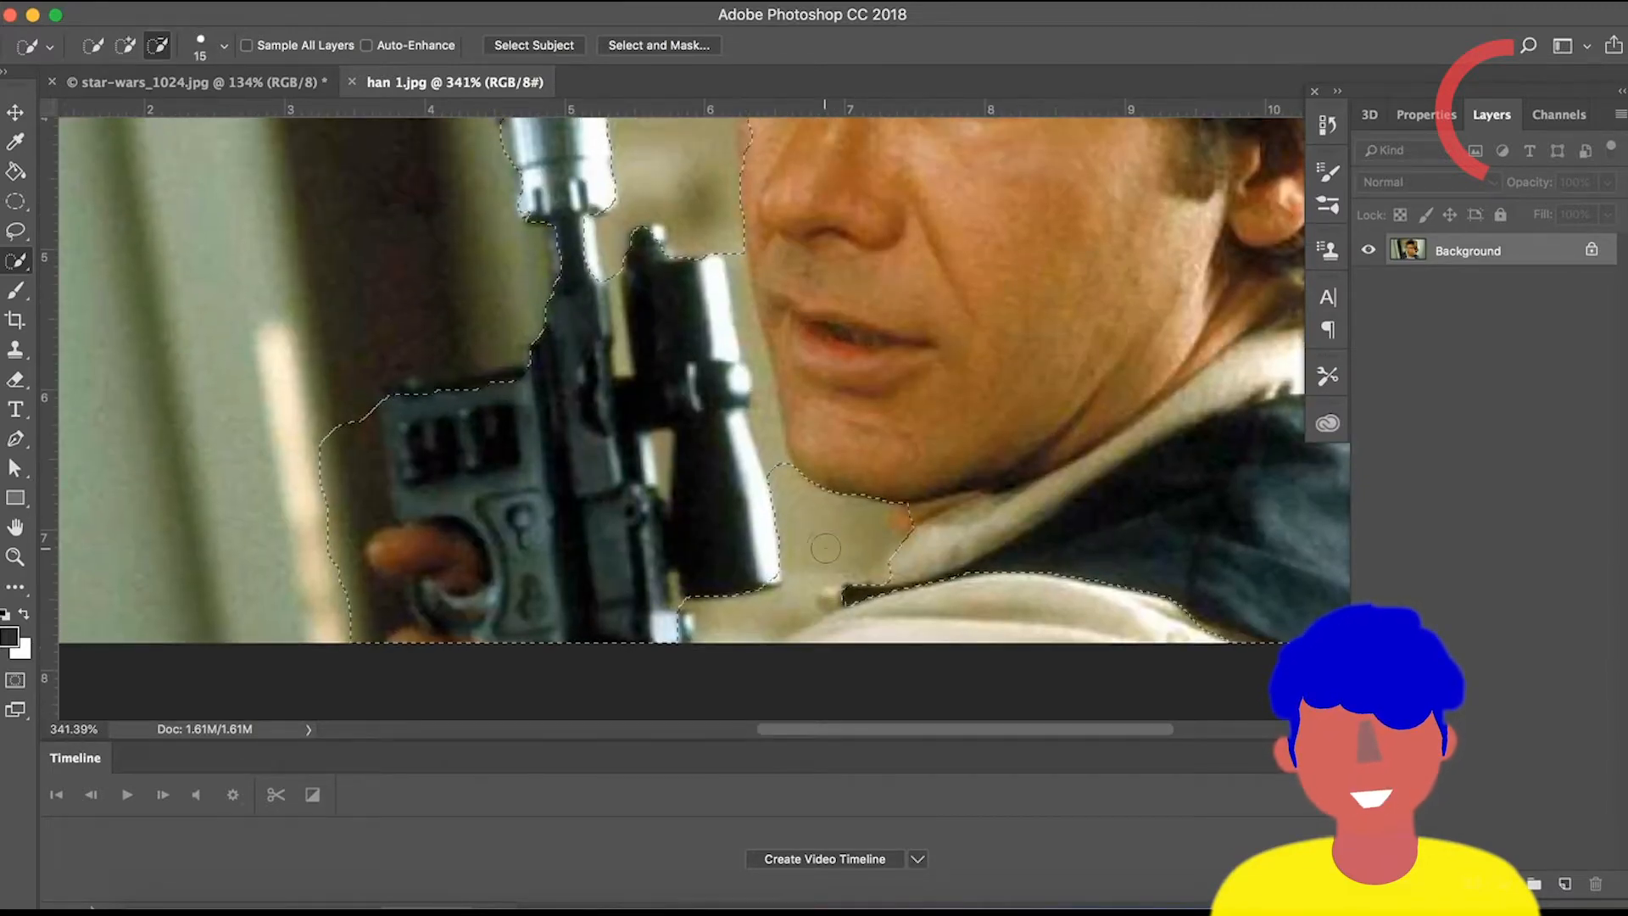
left_click_drag(786, 485, 762, 365)
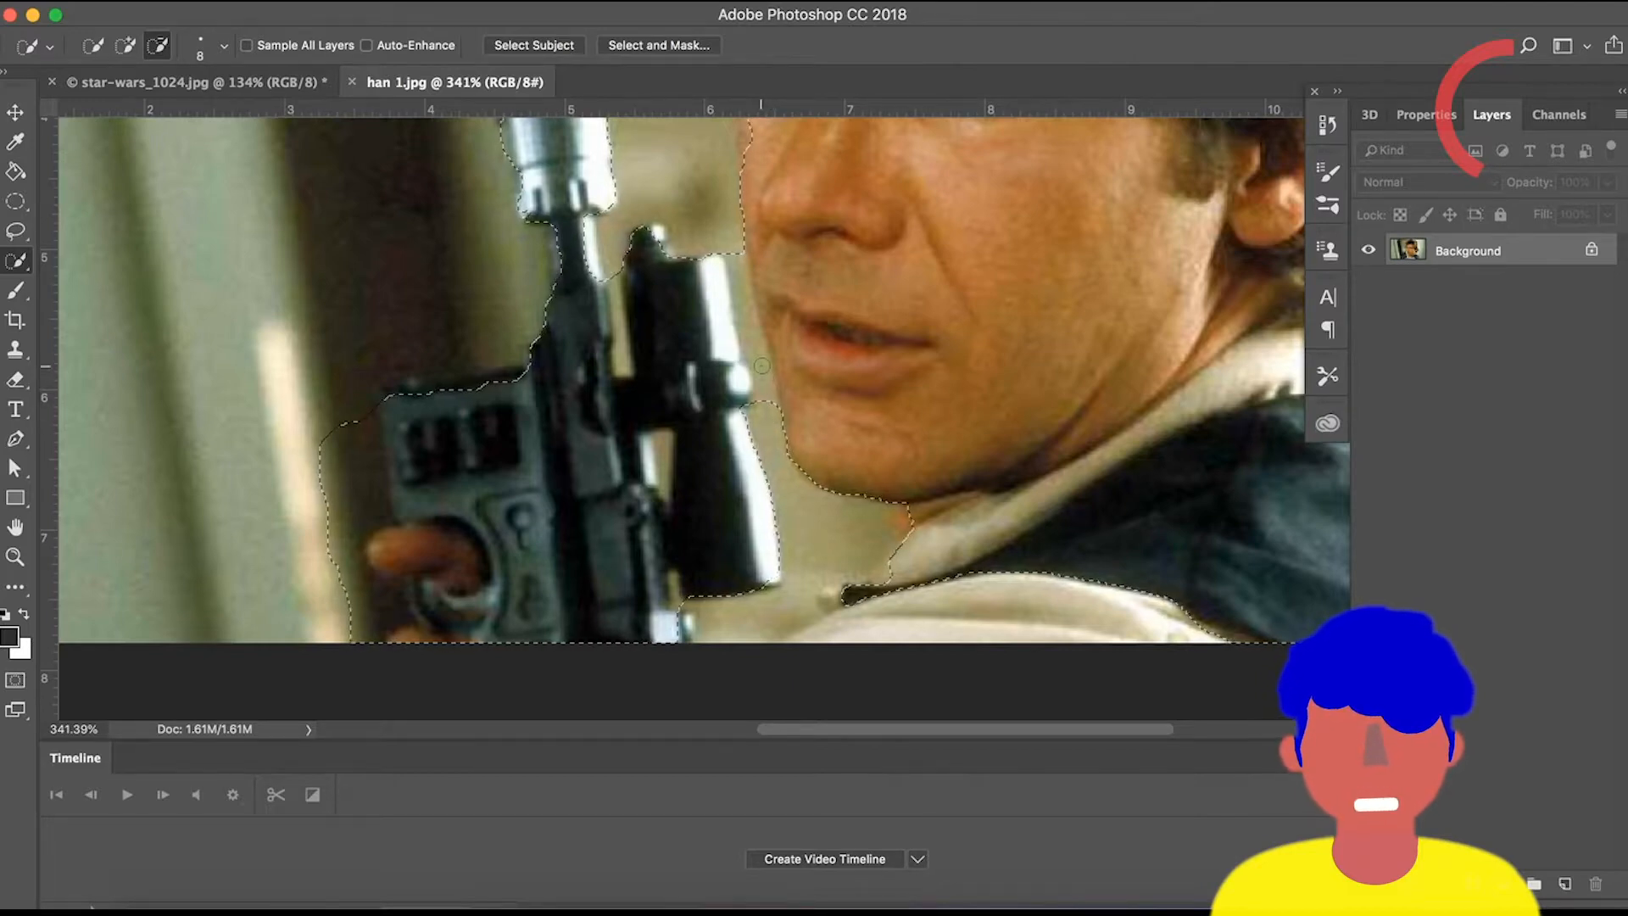
scroll(735, 300, "up", 4)
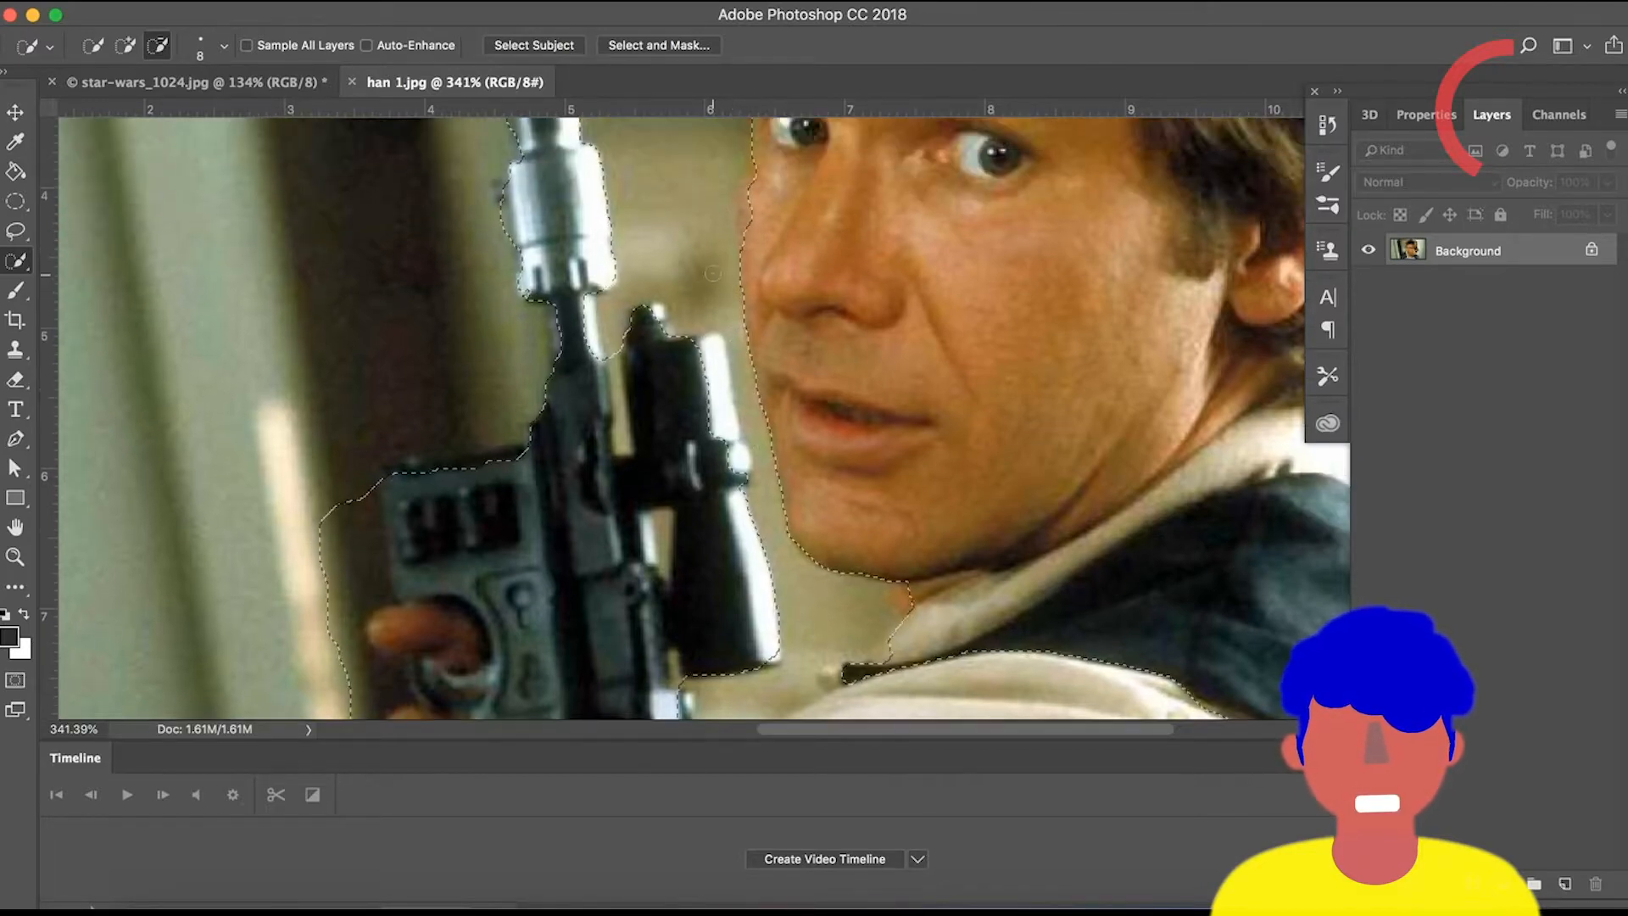
scroll(709, 273, "up", 3)
scroll(709, 273, "down", 1)
key("bracketright")
key("bracketright")
key("bracketright")
key("bracketright")
key("bracketright")
key("bracketright")
key("bracketright")
key("bracketright")
key("bracketright")
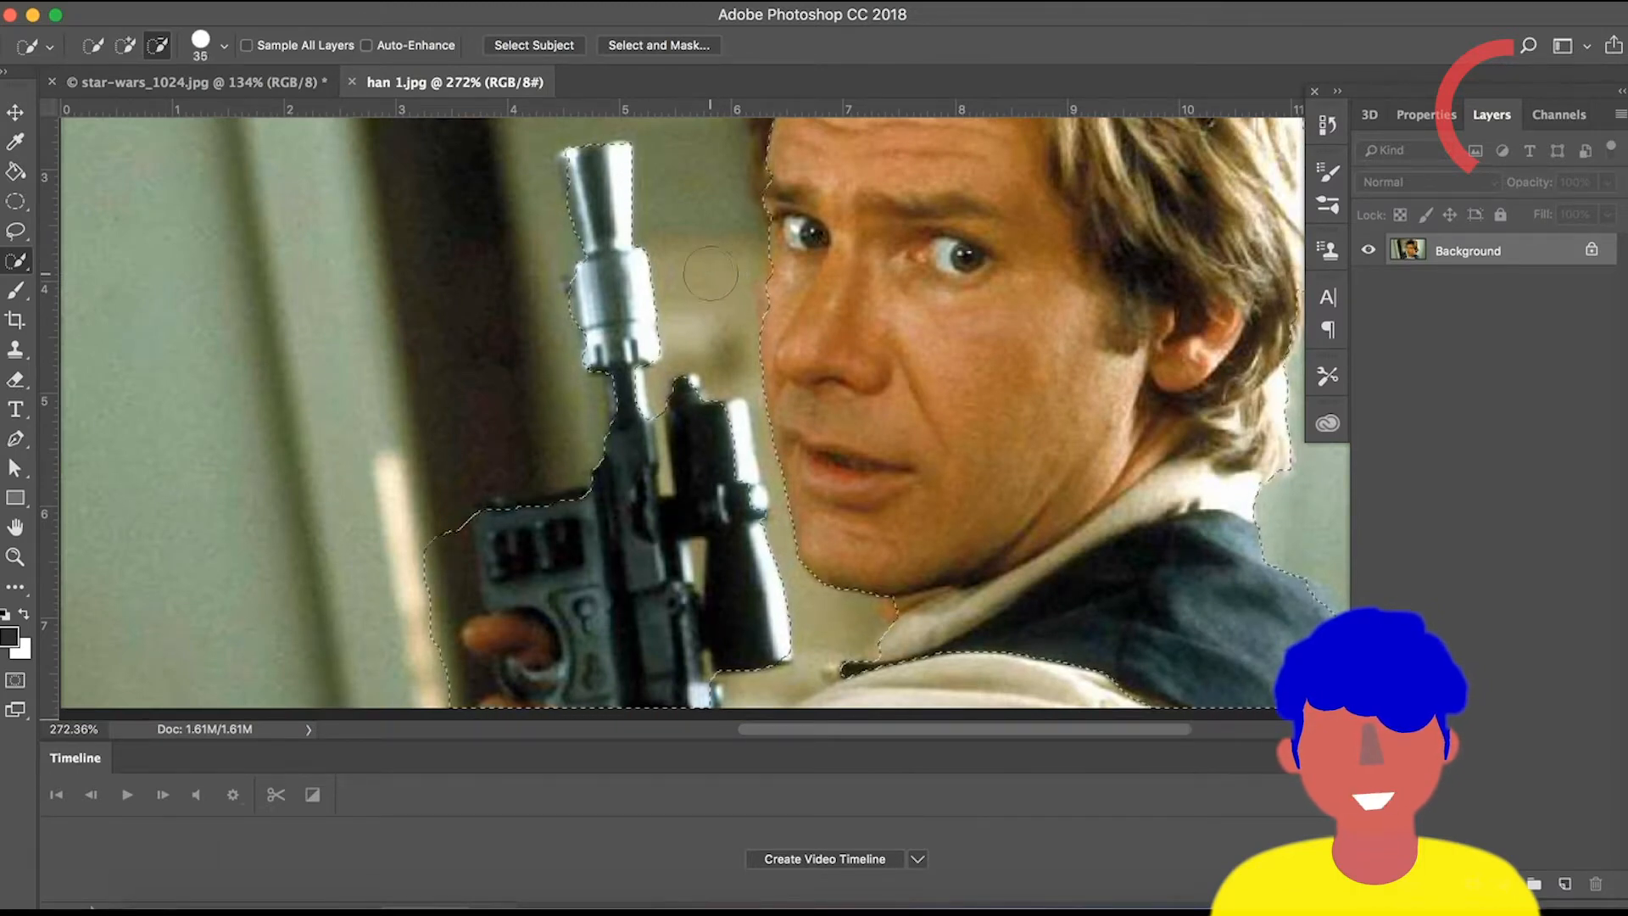
key("bracketright")
key("bracketright")
key("bracketright")
key("bracketright")
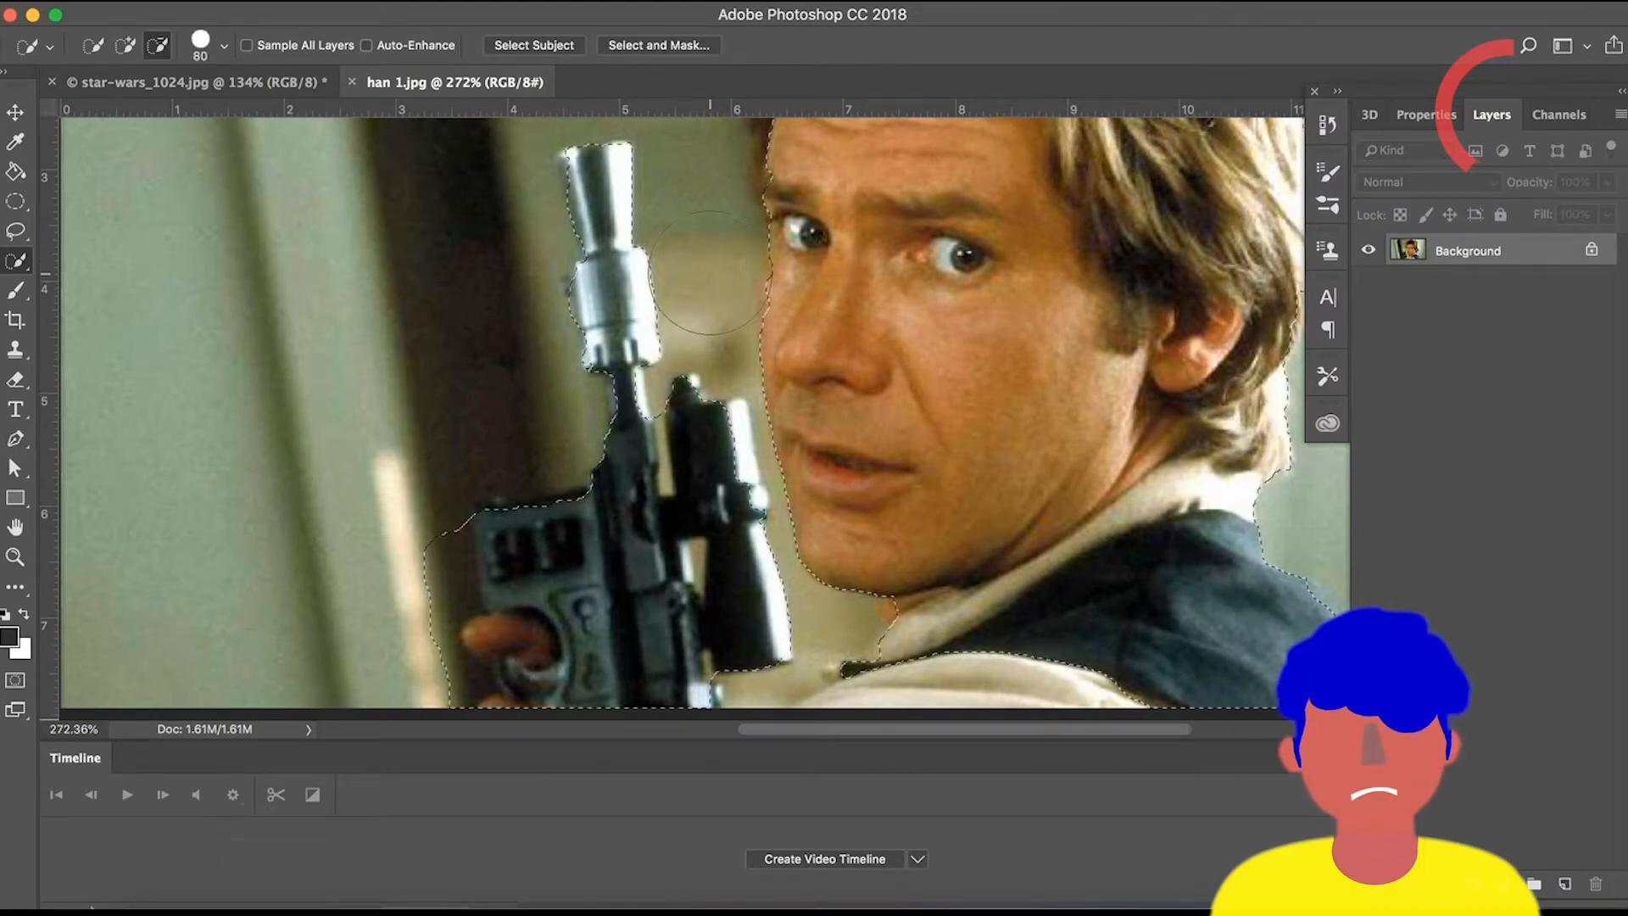
key("p")
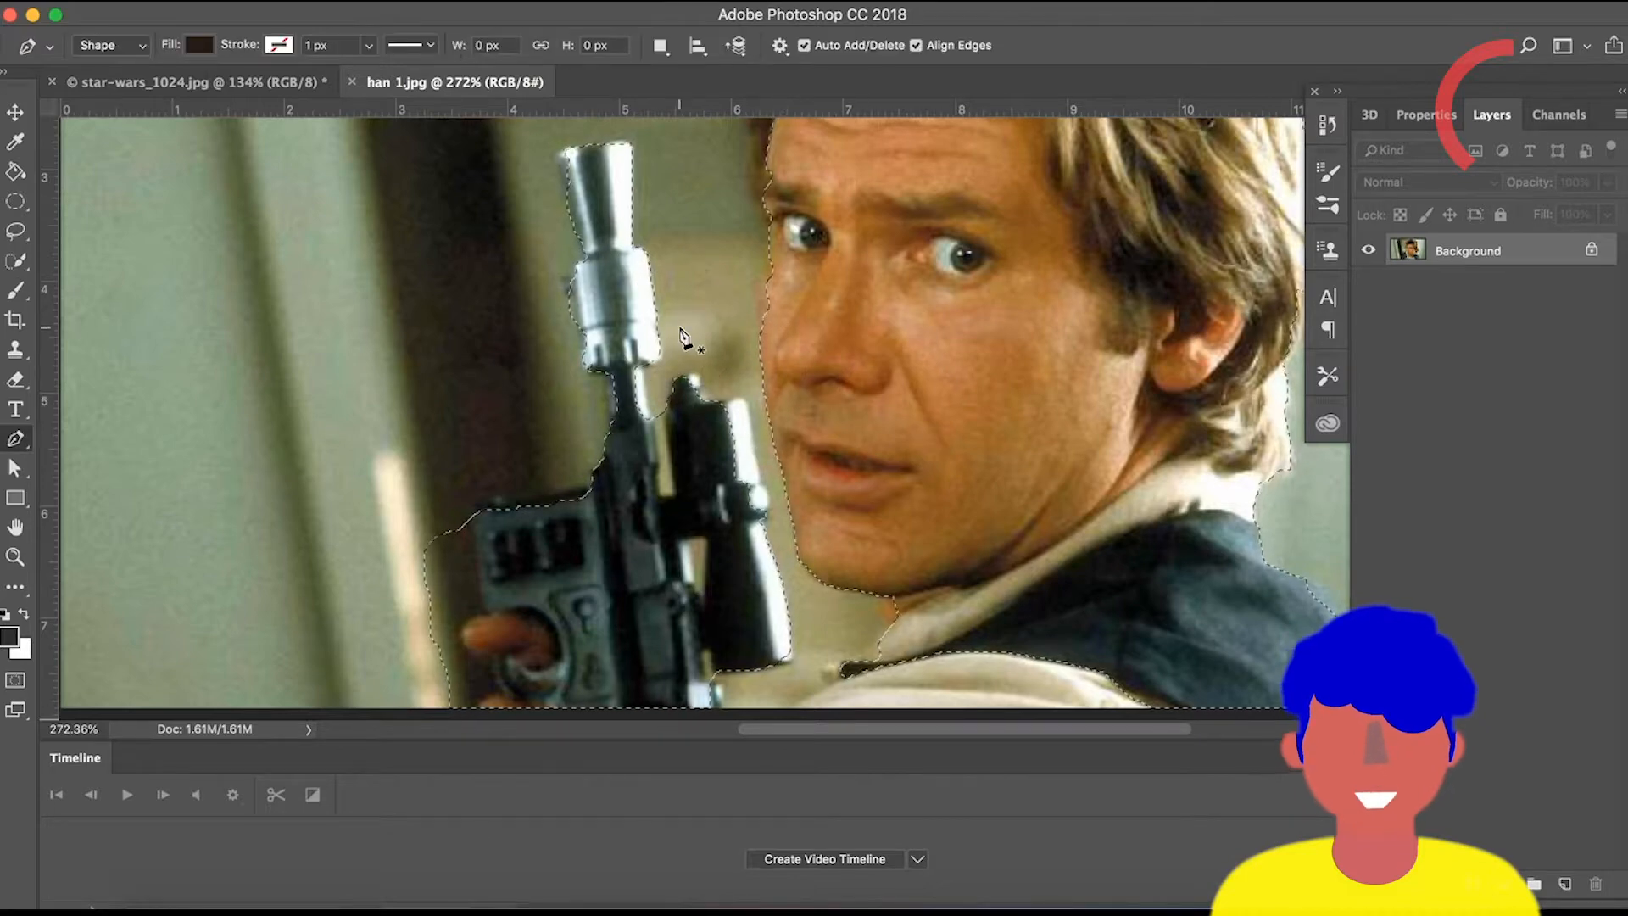
key("w")
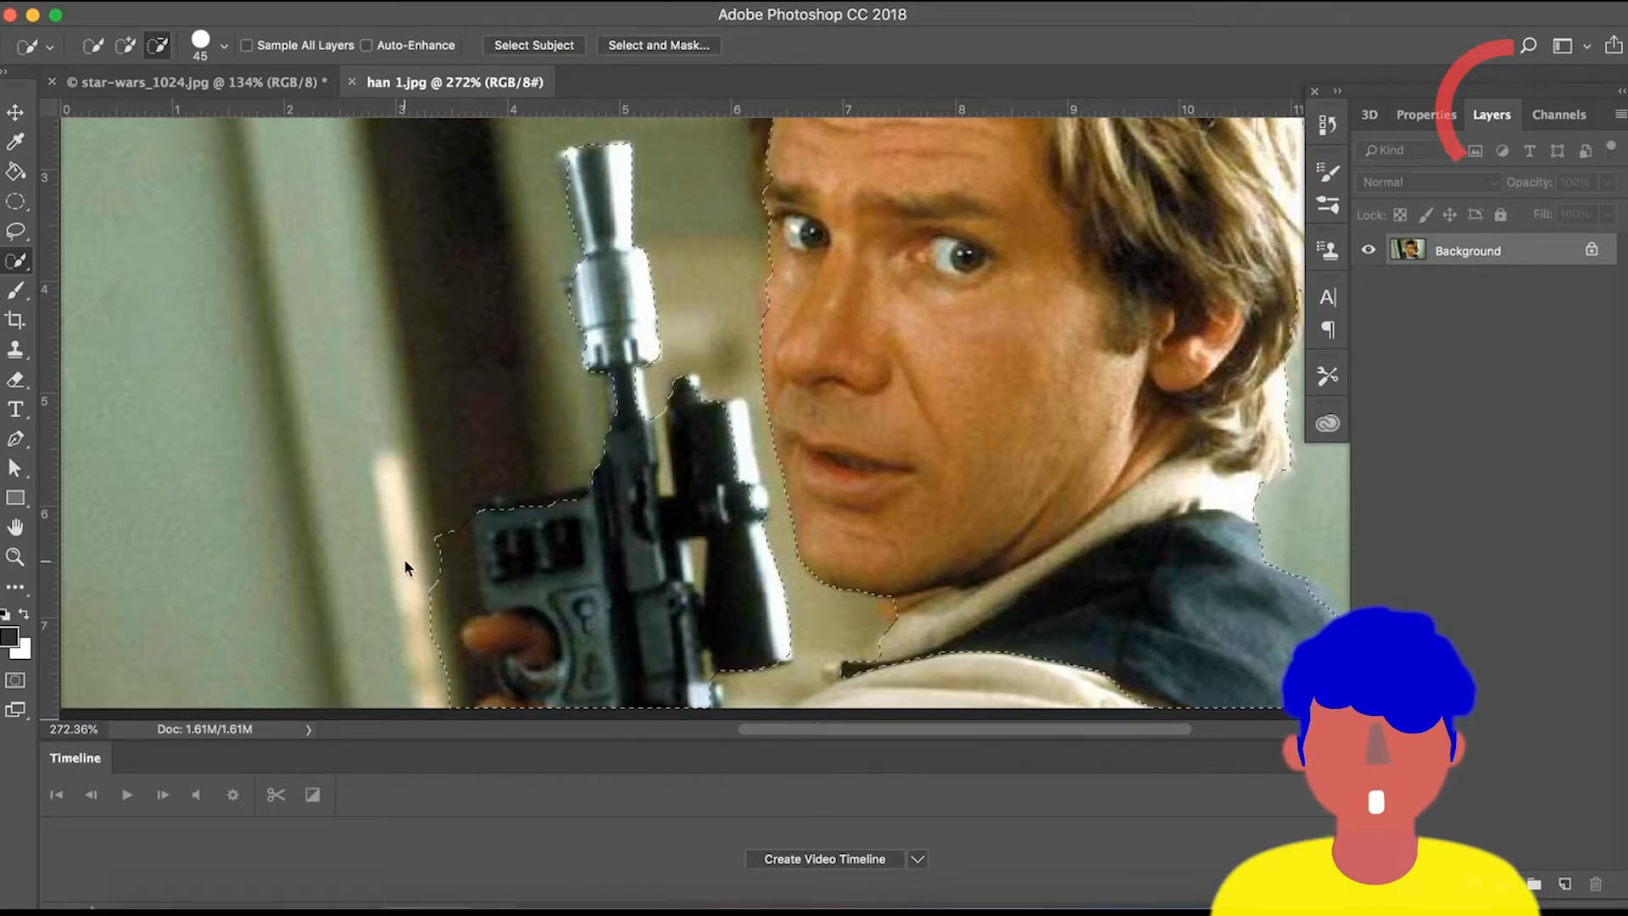
Switch to add mode and add the spot below the chin to the selection with a 20 px brush.
scroll(436, 561, "down", 5)
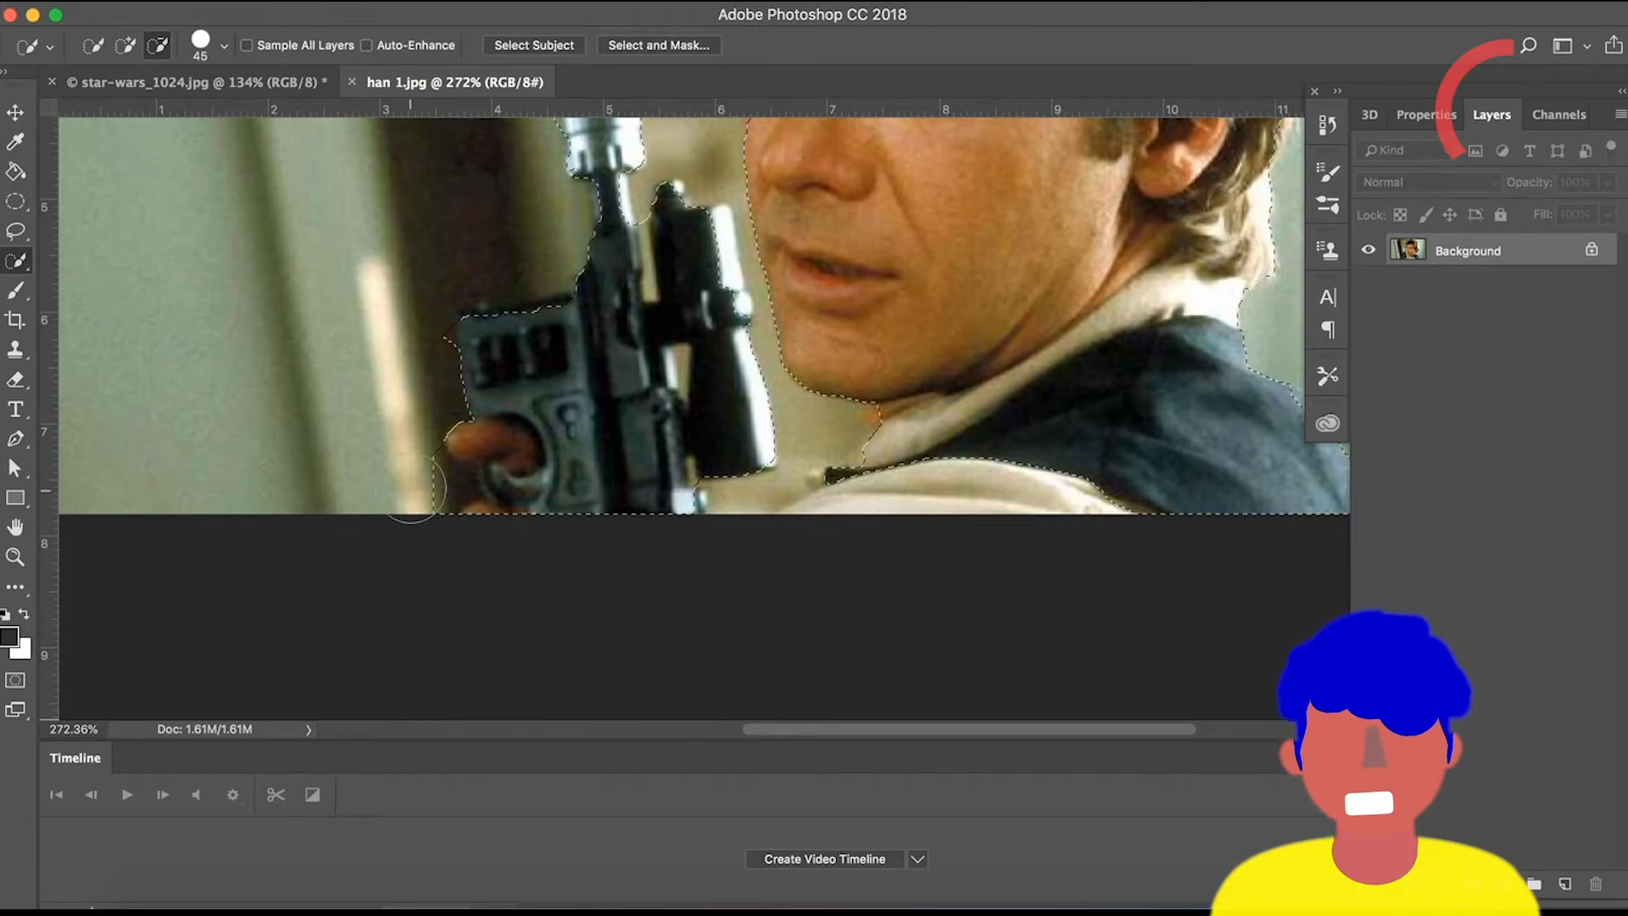
key("bracketleft")
key("bracketleft")
key("bracketleft")
key("bracketleft")
key("bracketleft")
scroll(1180, 603, "up", 4)
scroll(1180, 604, "right", 5)
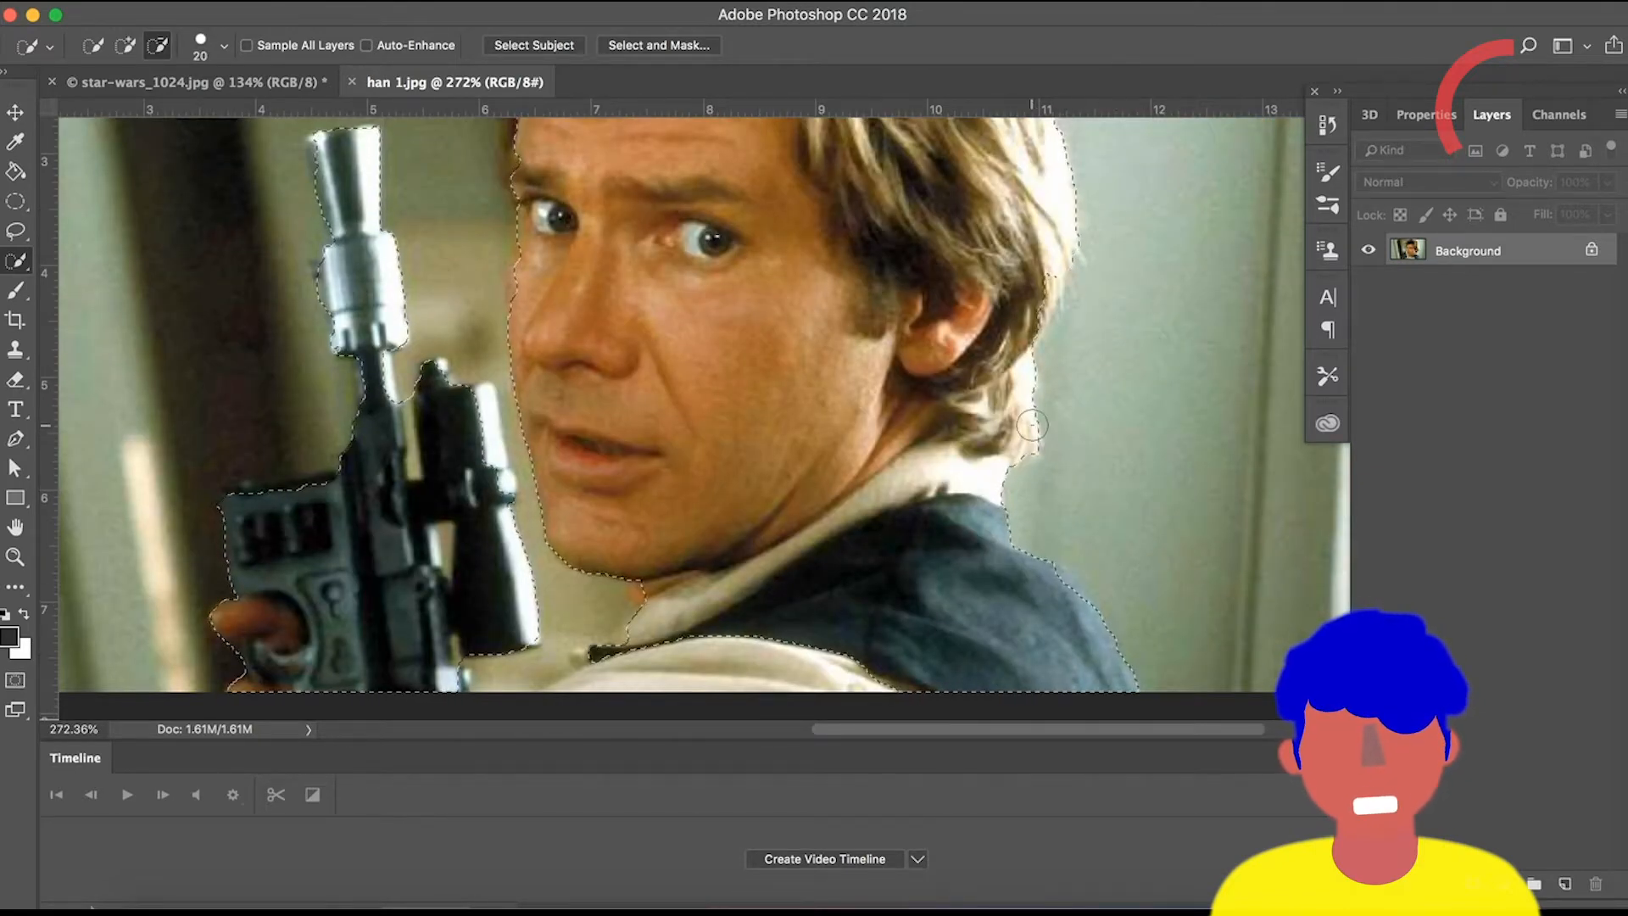
scroll(785, 405, "down", 1)
scroll(865, 433, "up", 3)
scroll(865, 433, "left", 2)
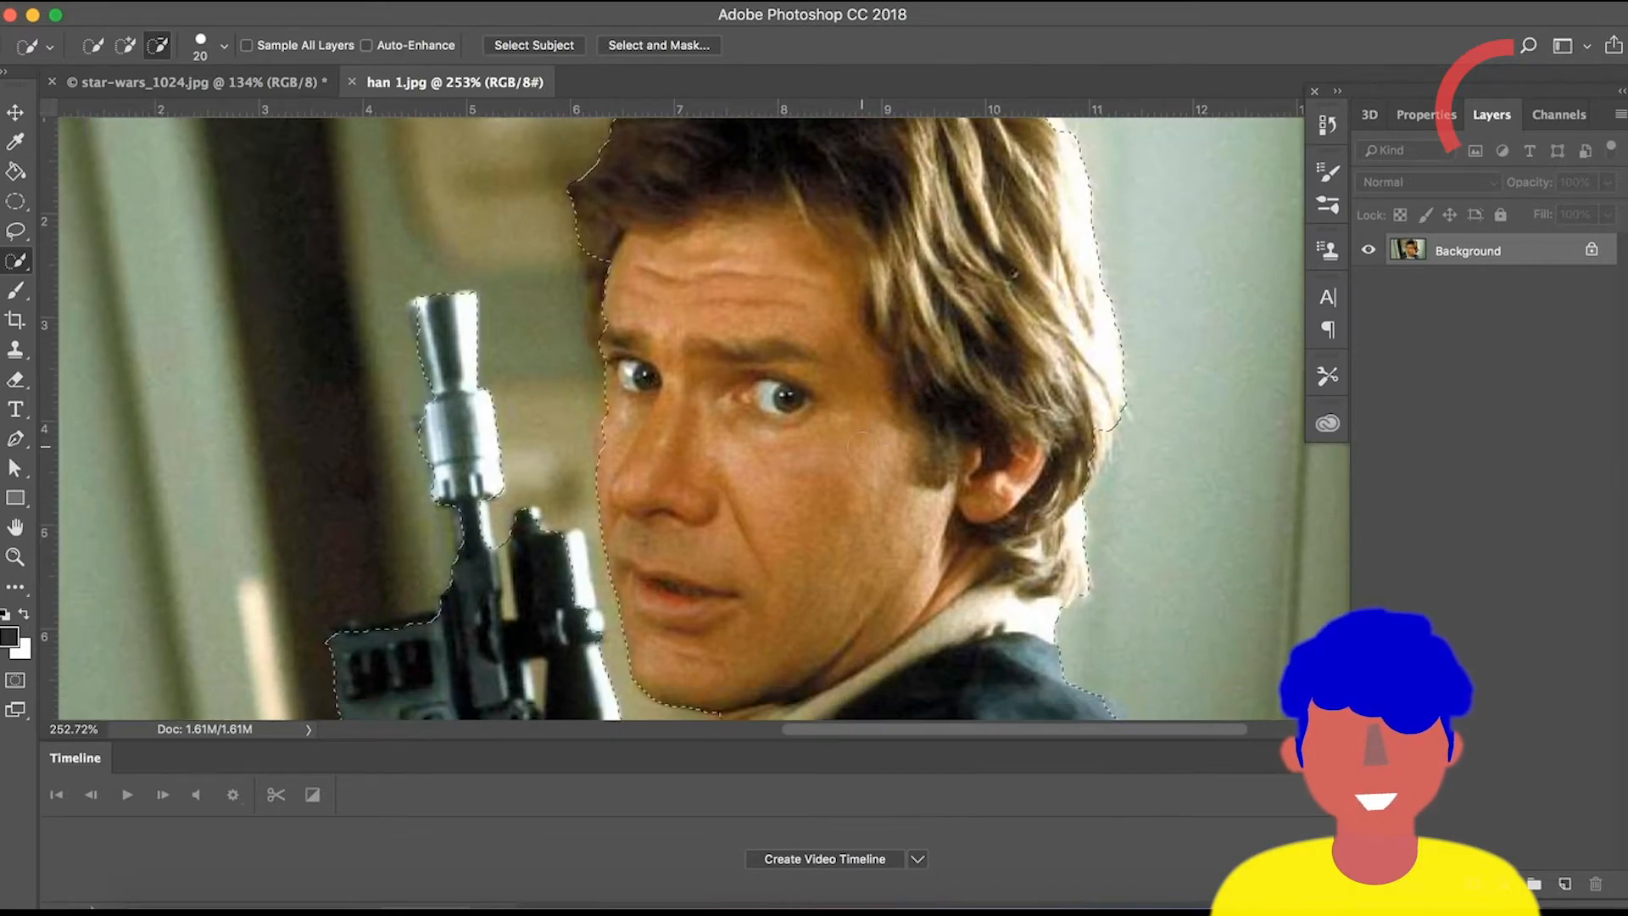
left_click(126, 47)
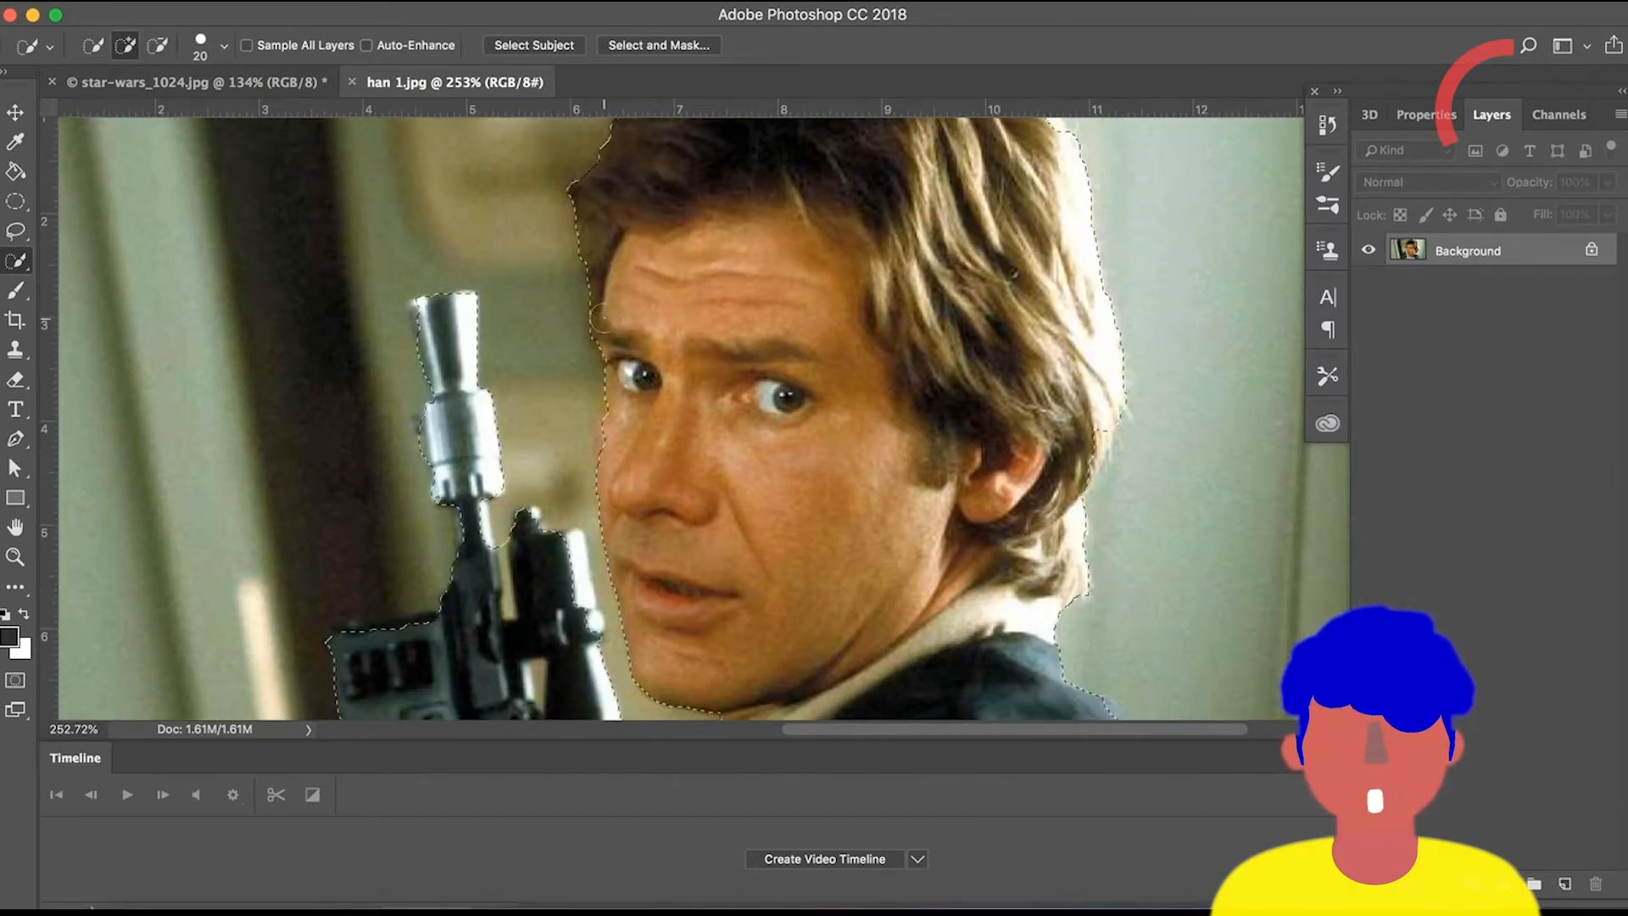
scroll(704, 391, "down", 2)
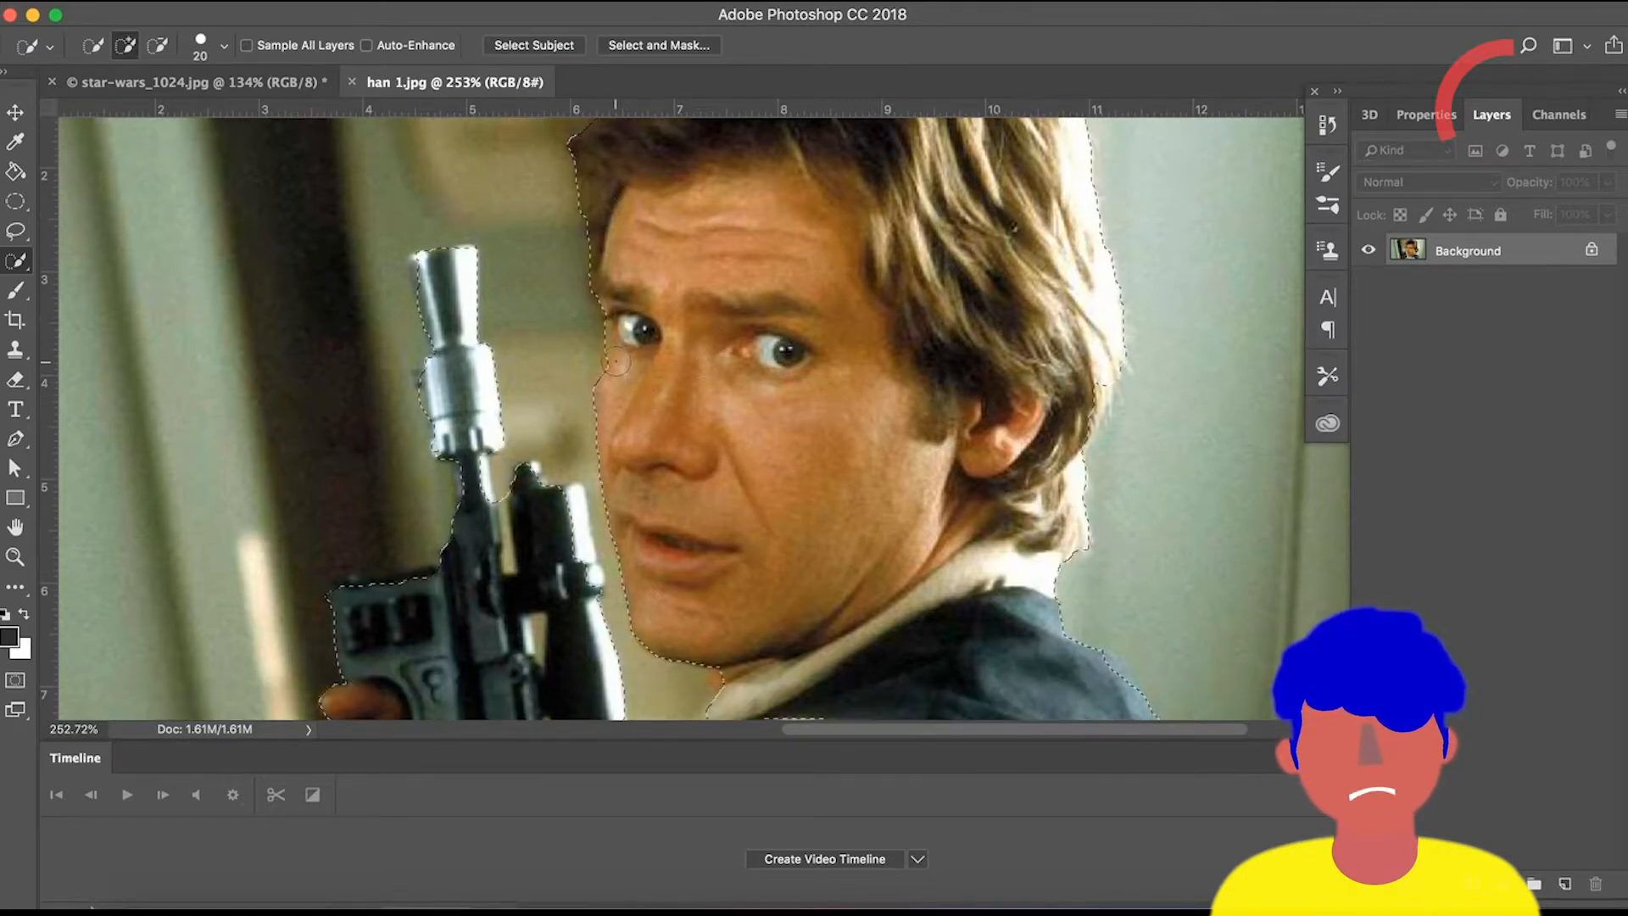
scroll(702, 483, "down", 2)
scroll(702, 483, "down", 10)
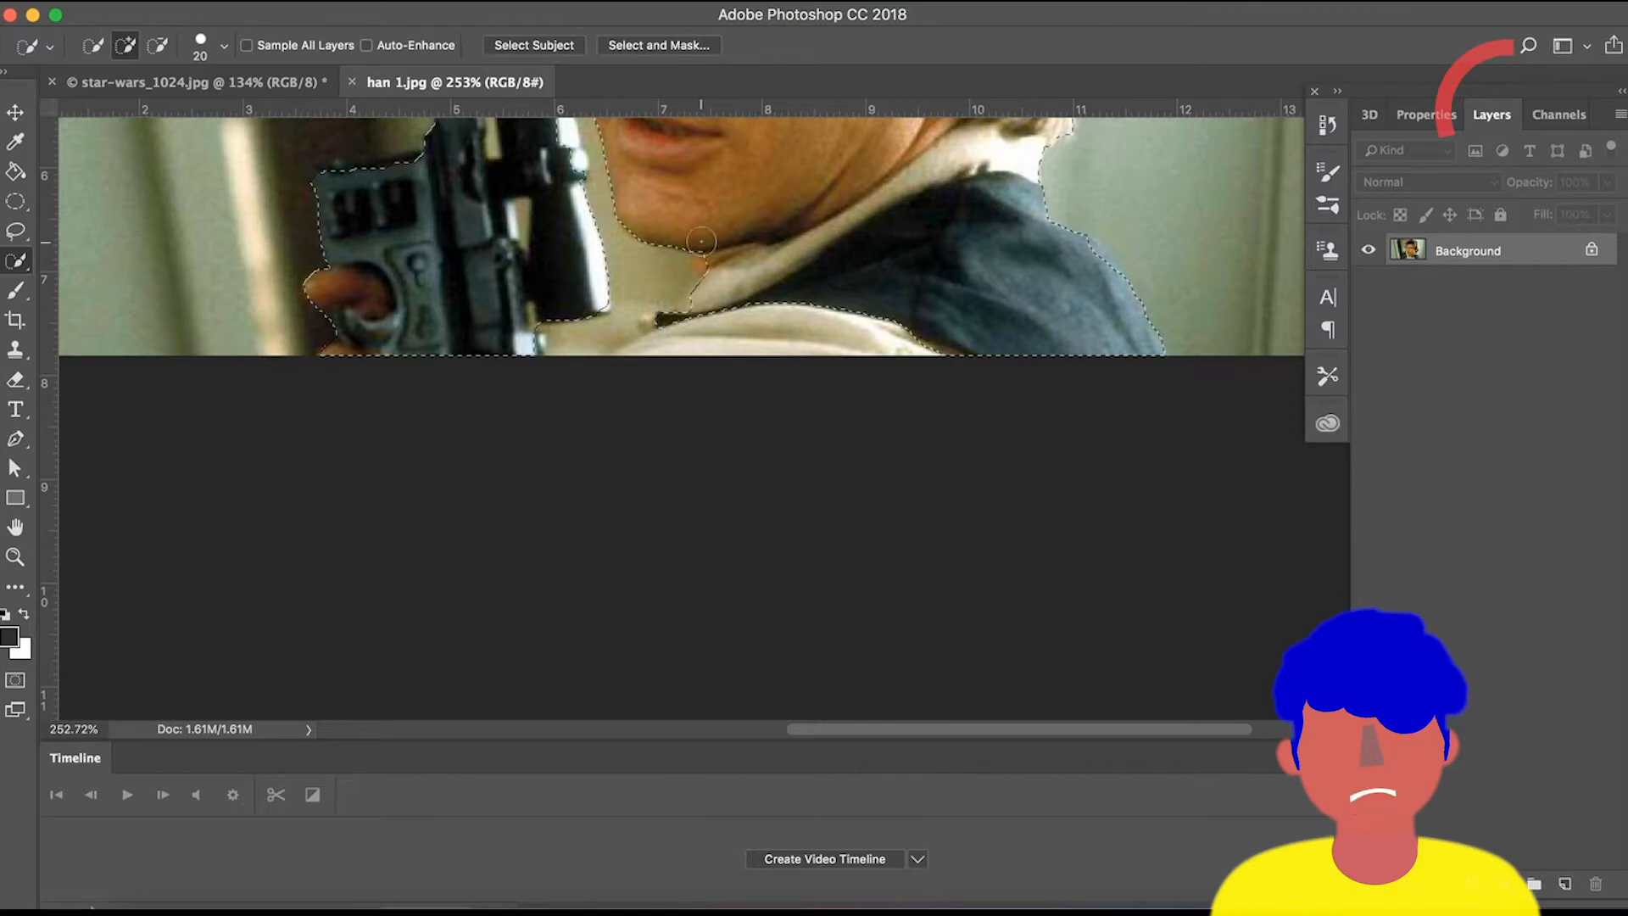
left_click(687, 330)
Switch to subtract mode and remove the background between the blaster scope and the cheek using a 7 px brush.
scroll(759, 272, "up", 4)
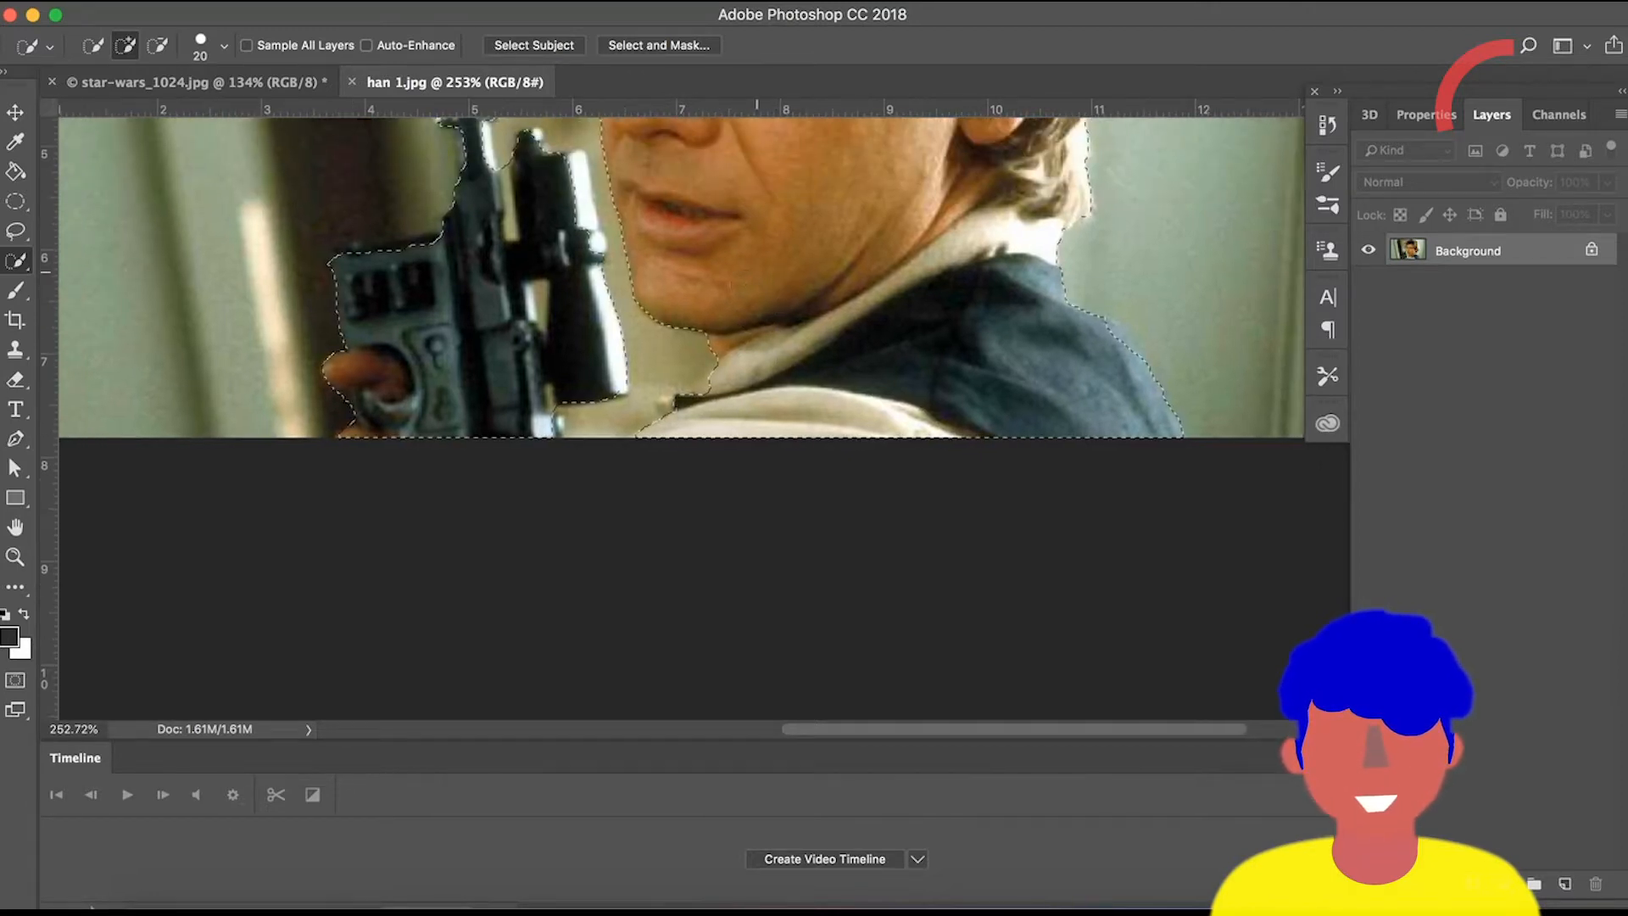
scroll(679, 297, "left", 4)
left_click(158, 45)
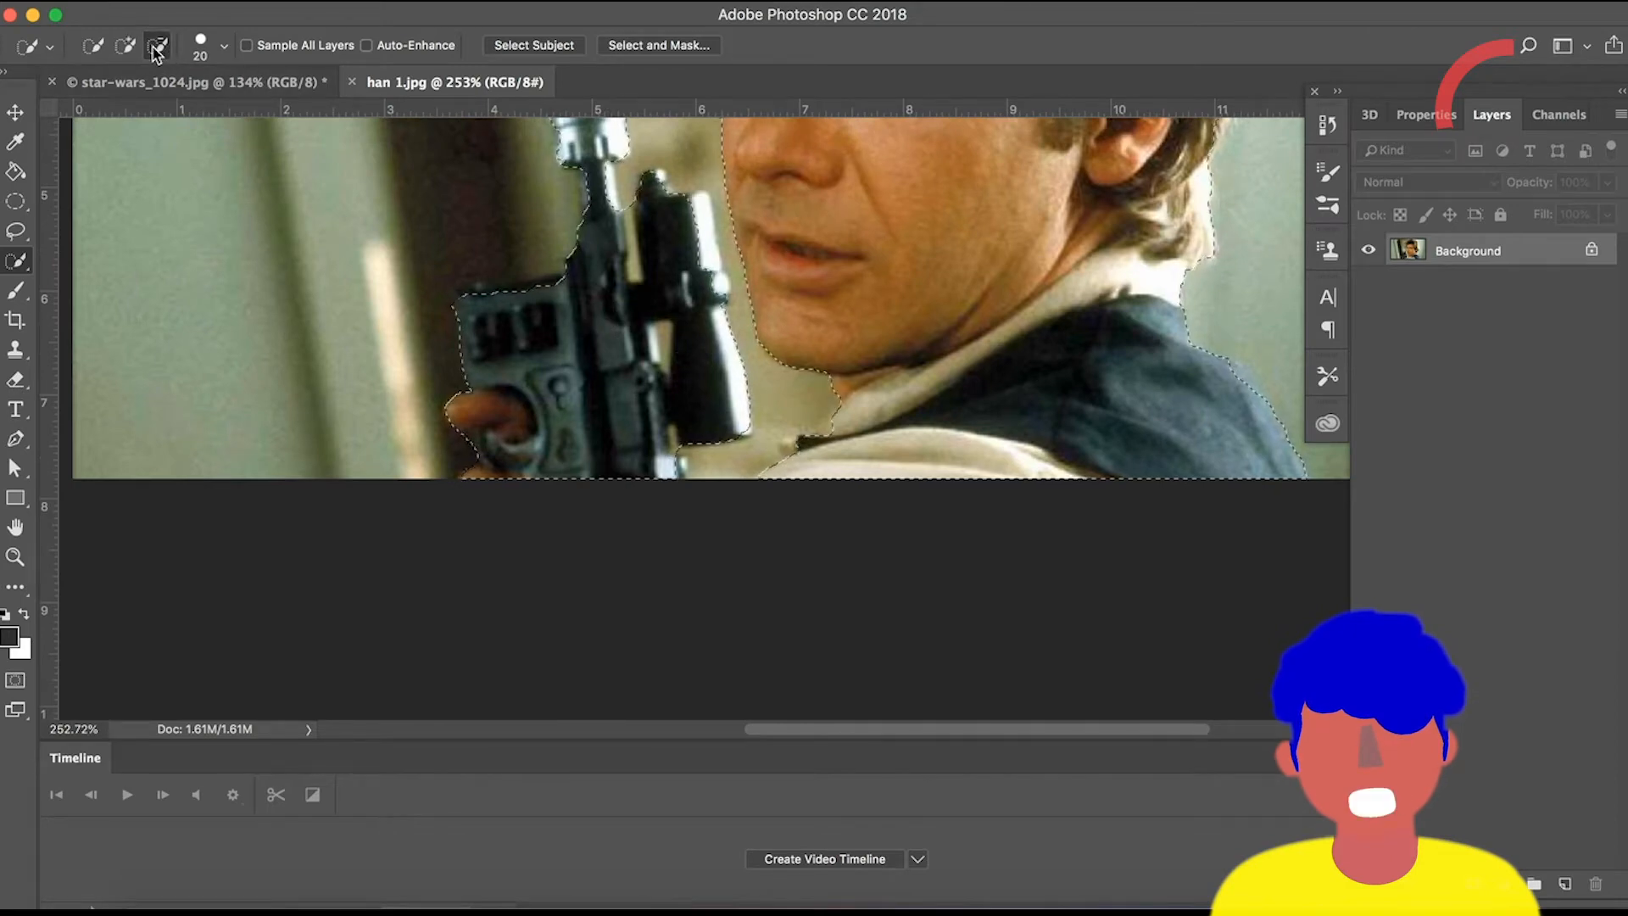
scroll(523, 288, "up", 4)
scroll(642, 353, "up", 5)
key("bracketleft")
key("bracketleft")
key("bracketleft")
key("bracketleft")
key("bracketleft")
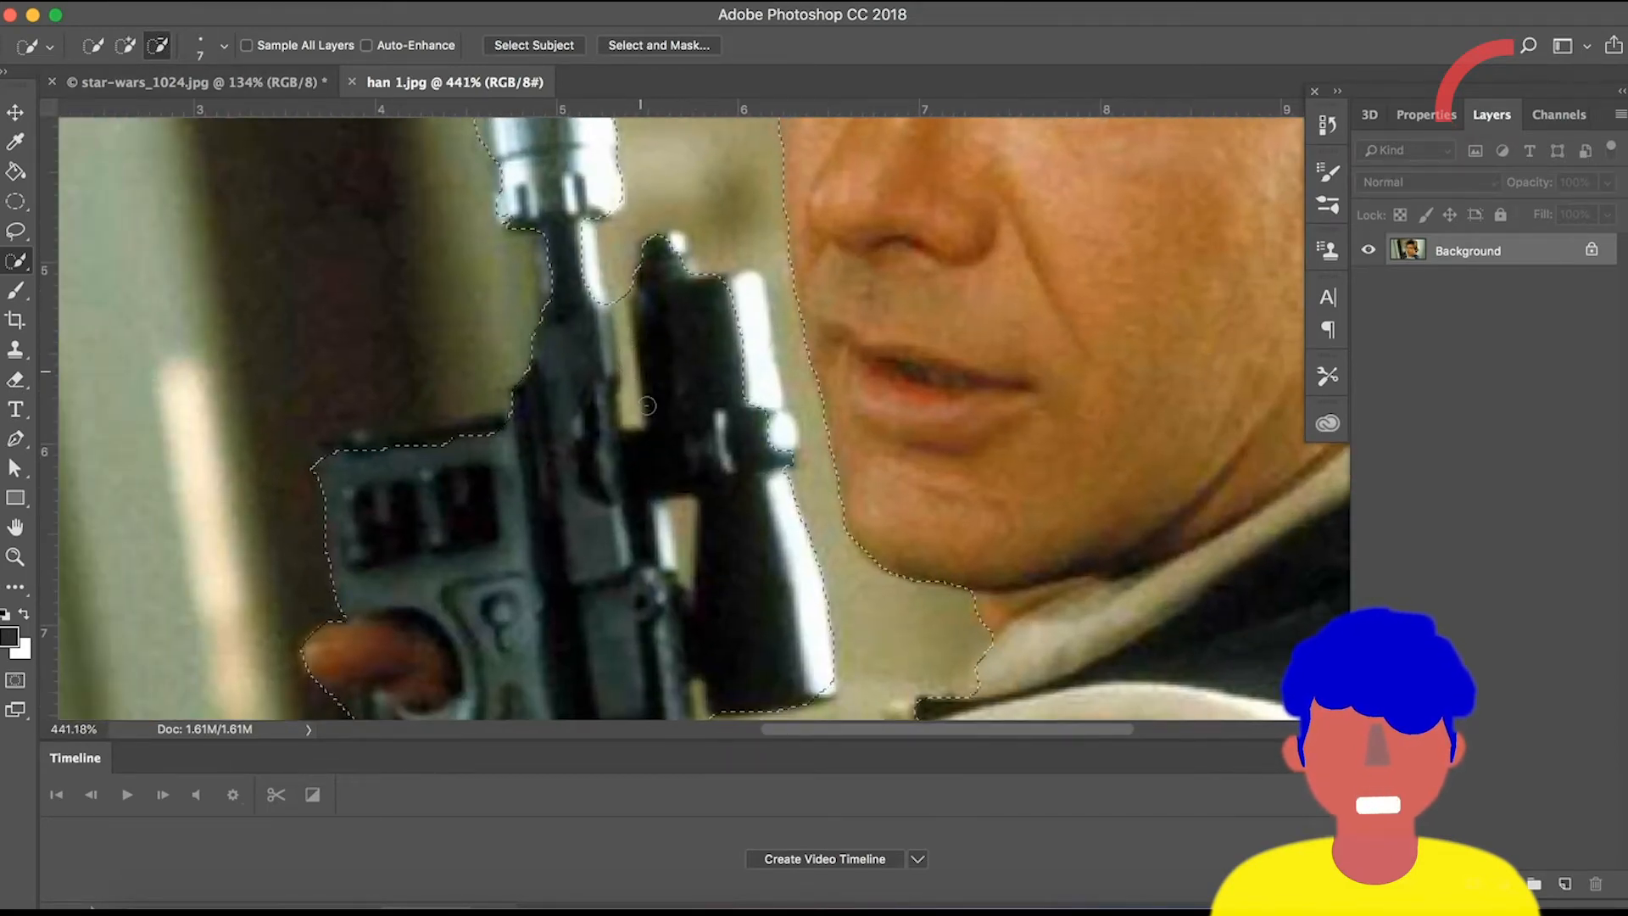
left_click_drag(626, 352, 631, 411)
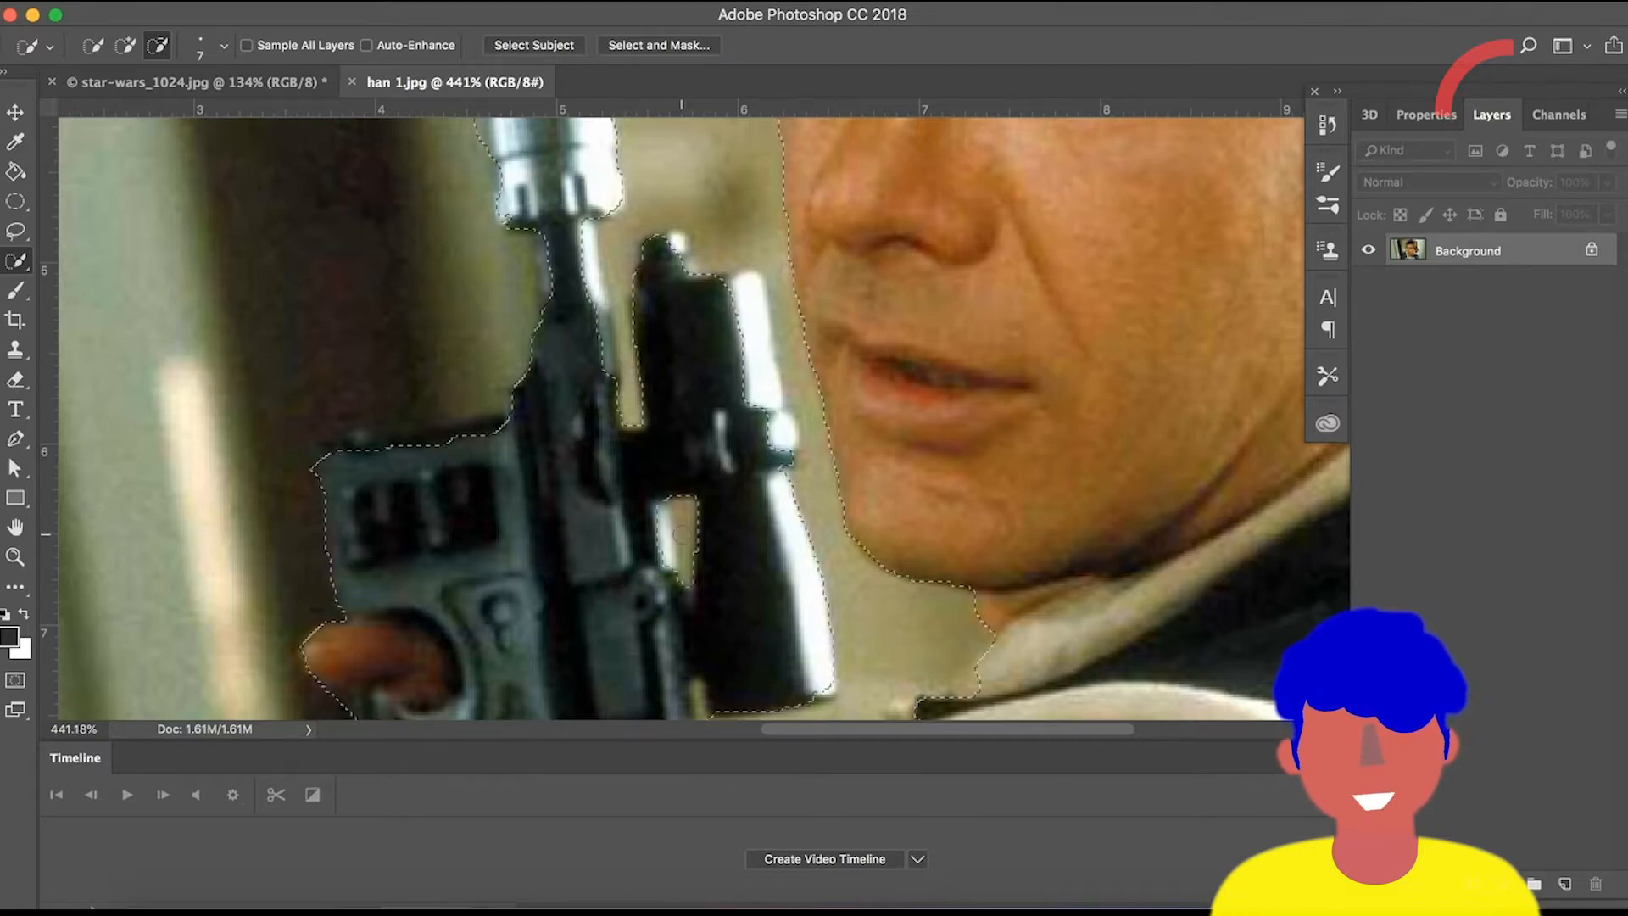
Paste the Han Solo selection into the Star Wars group image as a new layer.
scroll(682, 533, "down", 8)
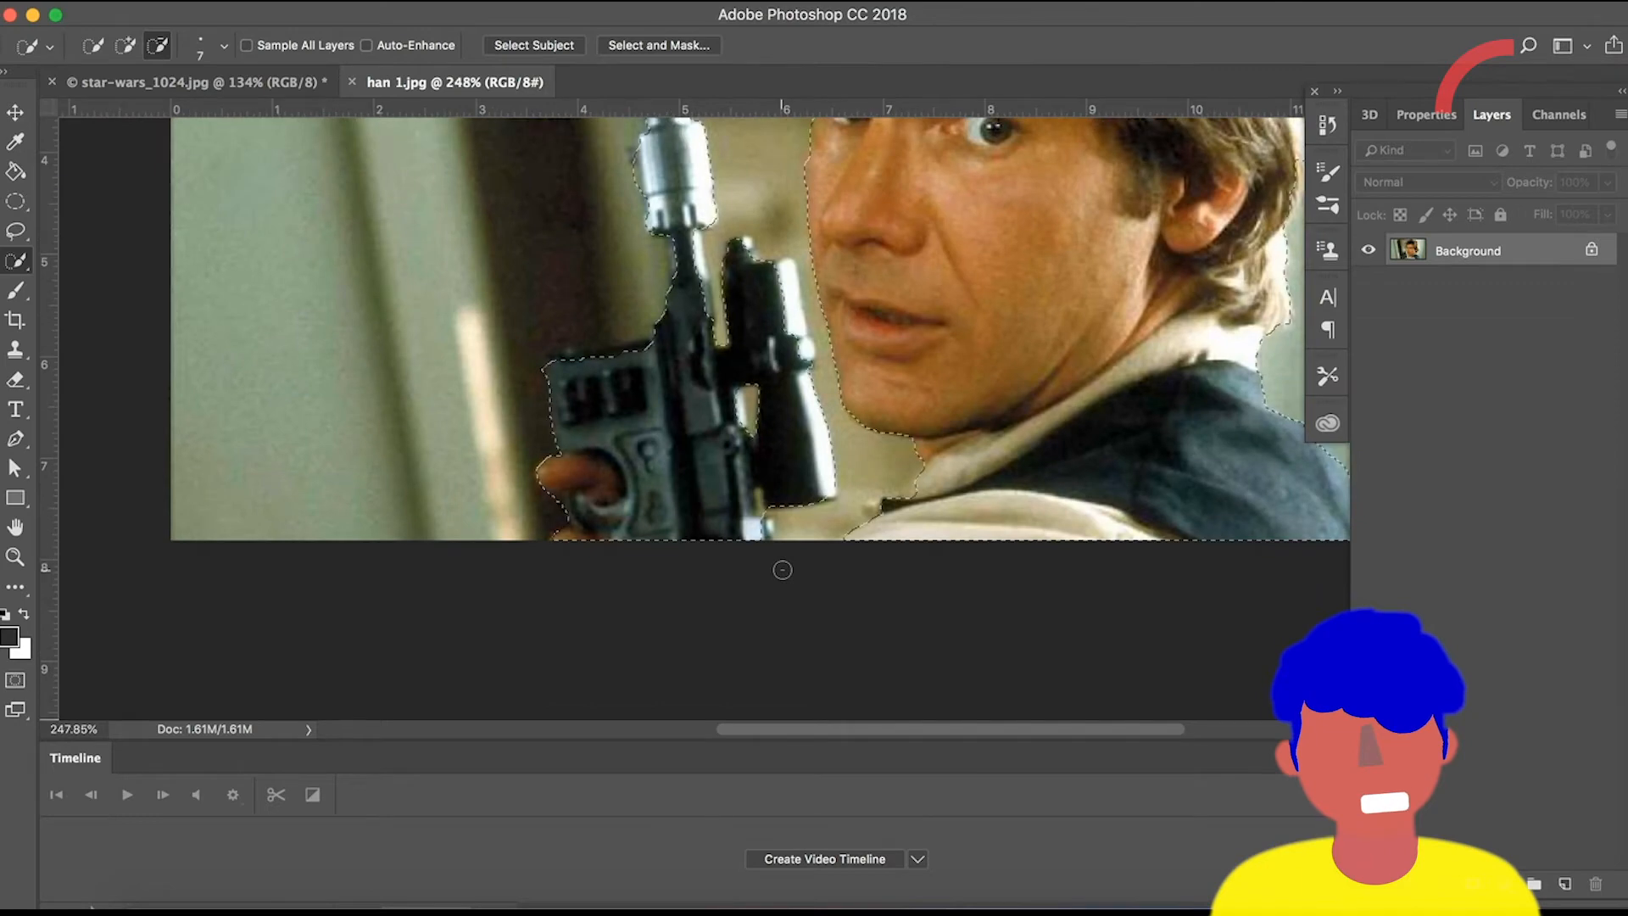
scroll(782, 570, "down", 4)
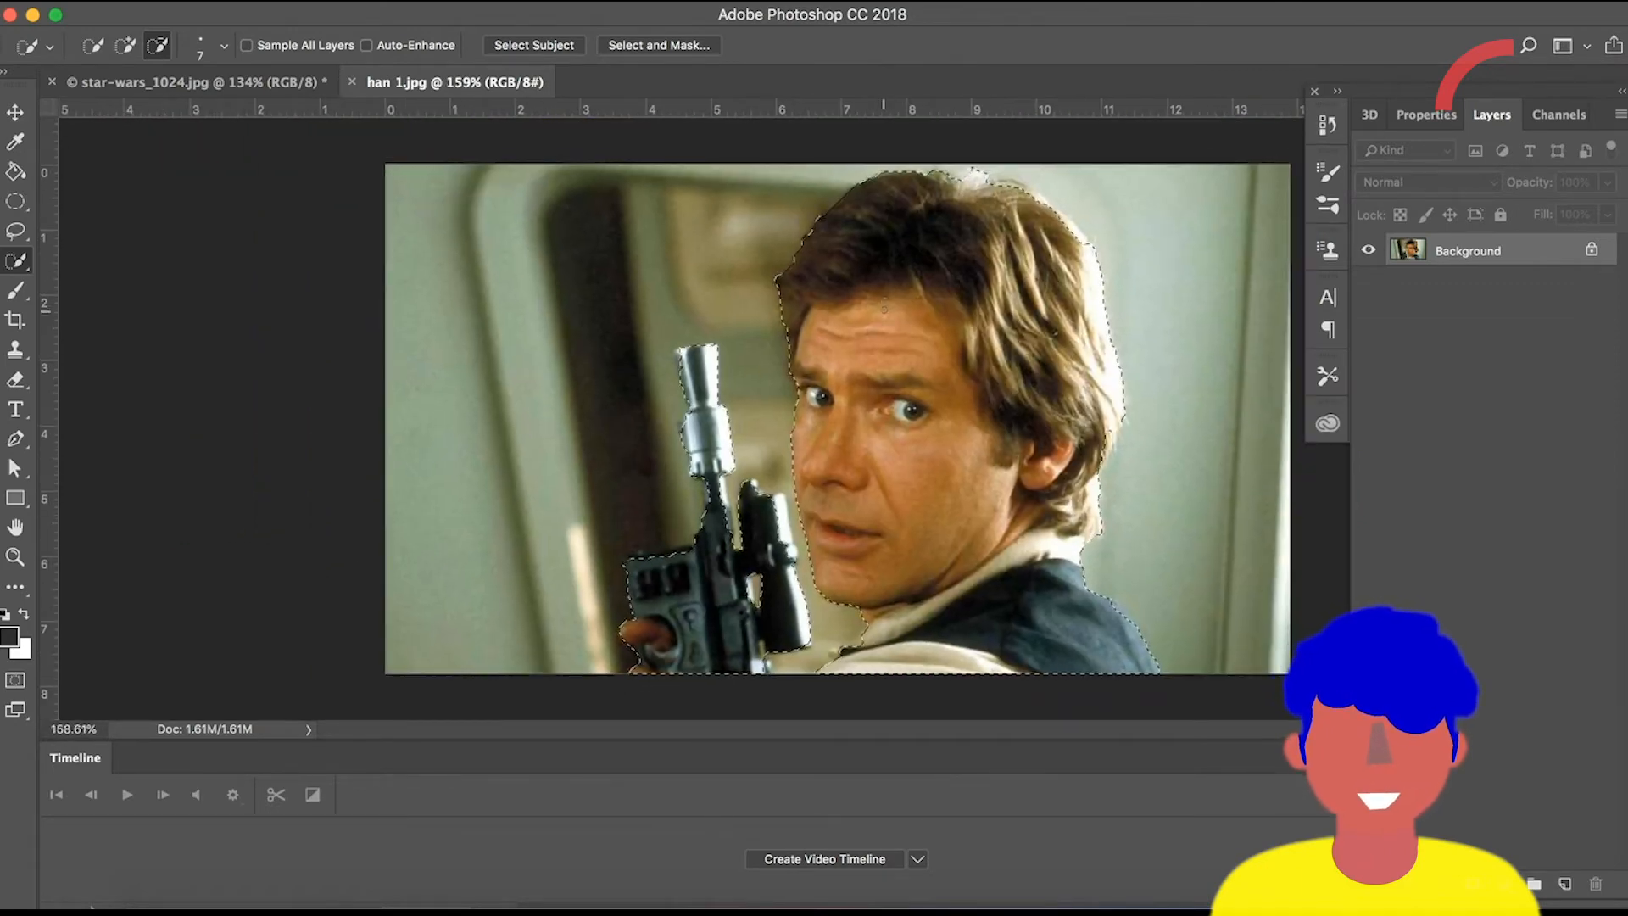
scroll(884, 309, "down", 1)
scroll(958, 417, "up", 1)
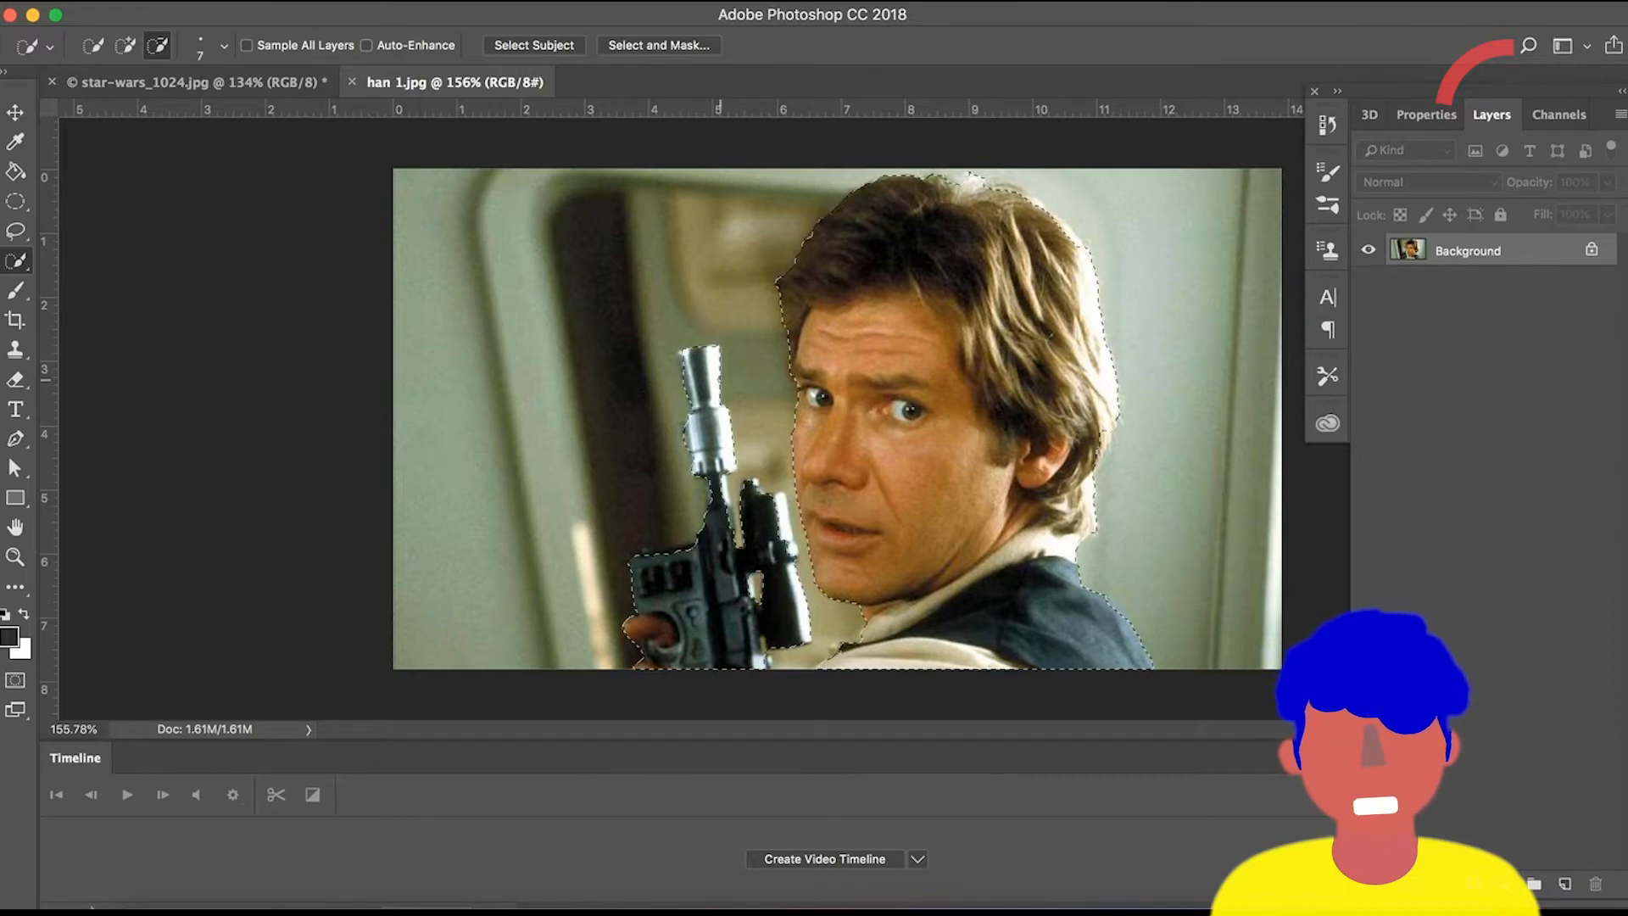
left_click(202, 84)
scroll(874, 372, "up", 2)
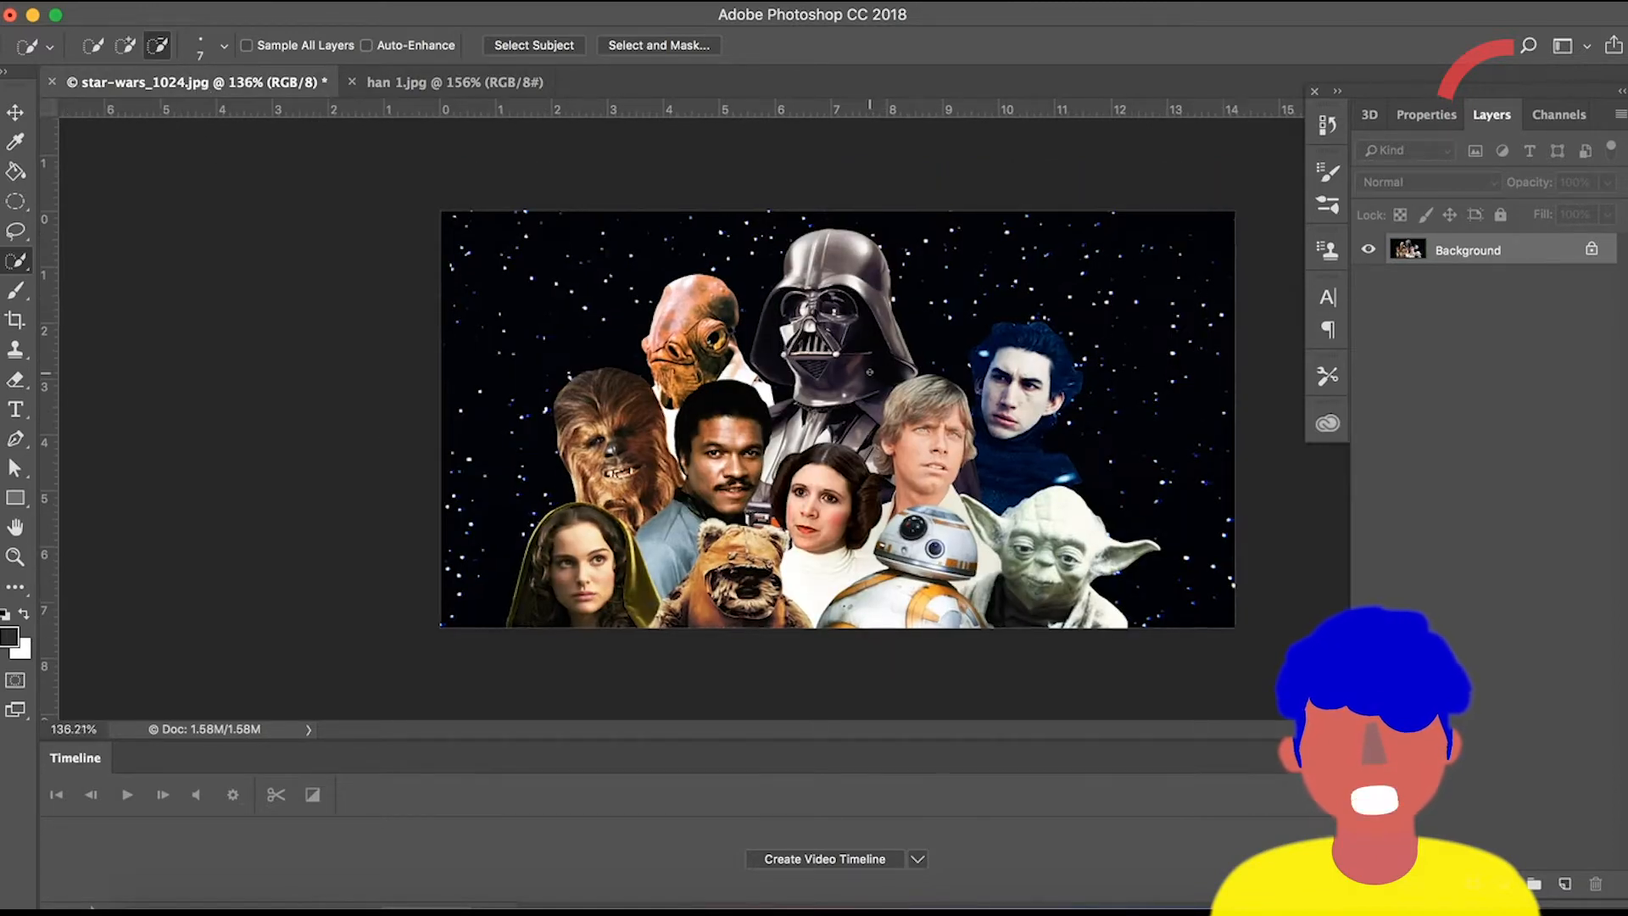
scroll(869, 370, "down", 3)
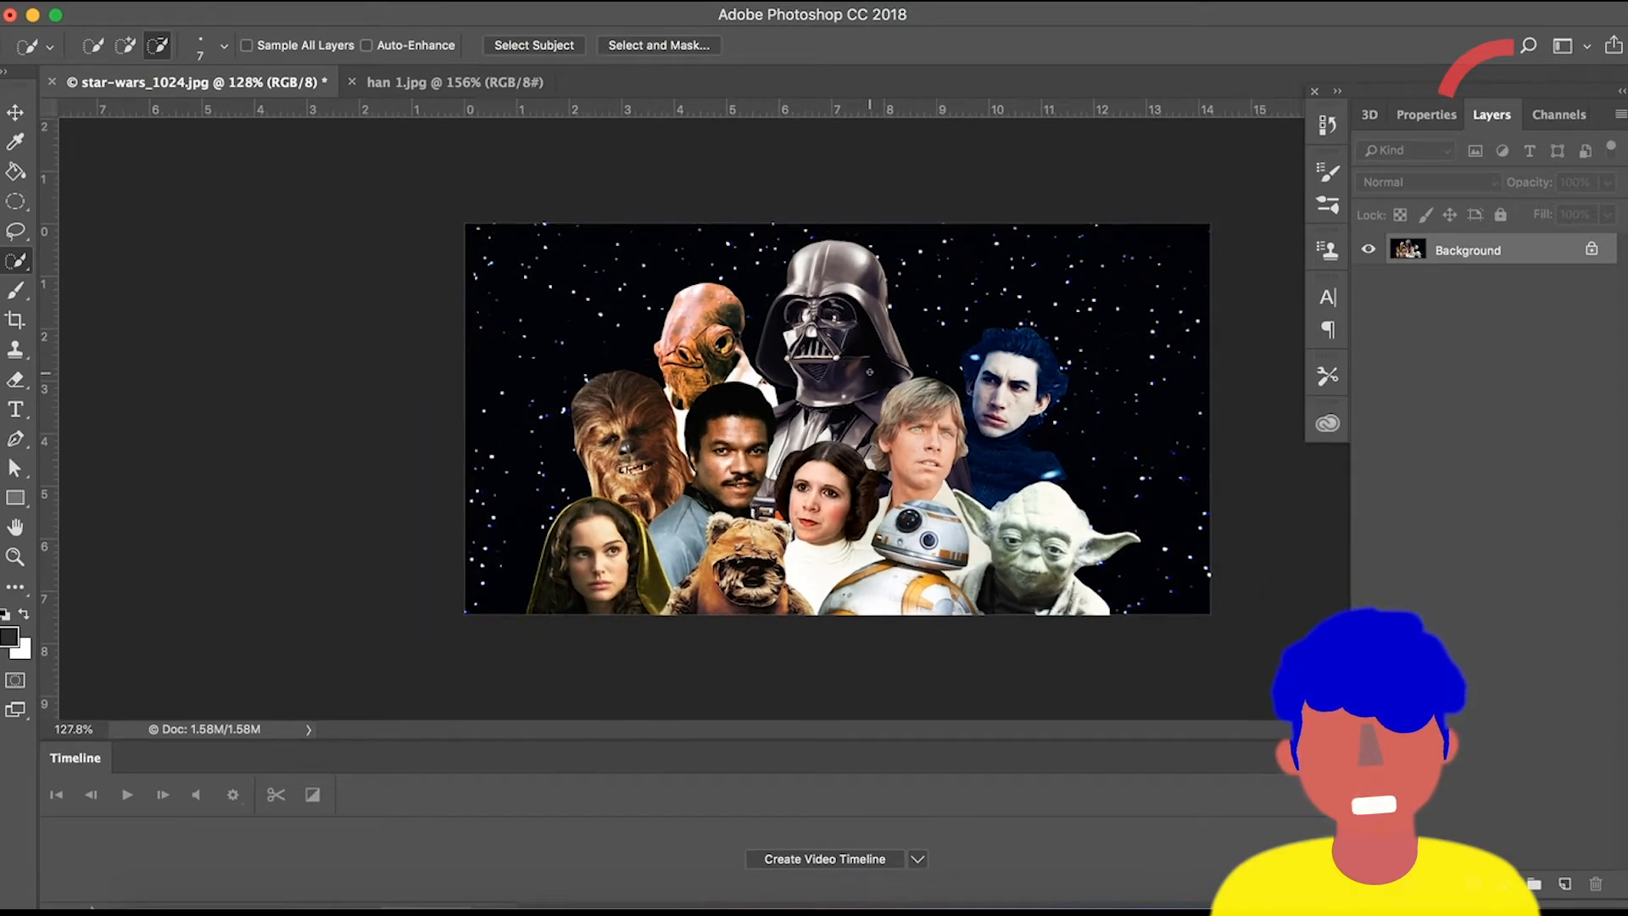
key("super+v")
Scale down the pasted Han Solo layer from its corner and place him in the middle of the group.
key("v")
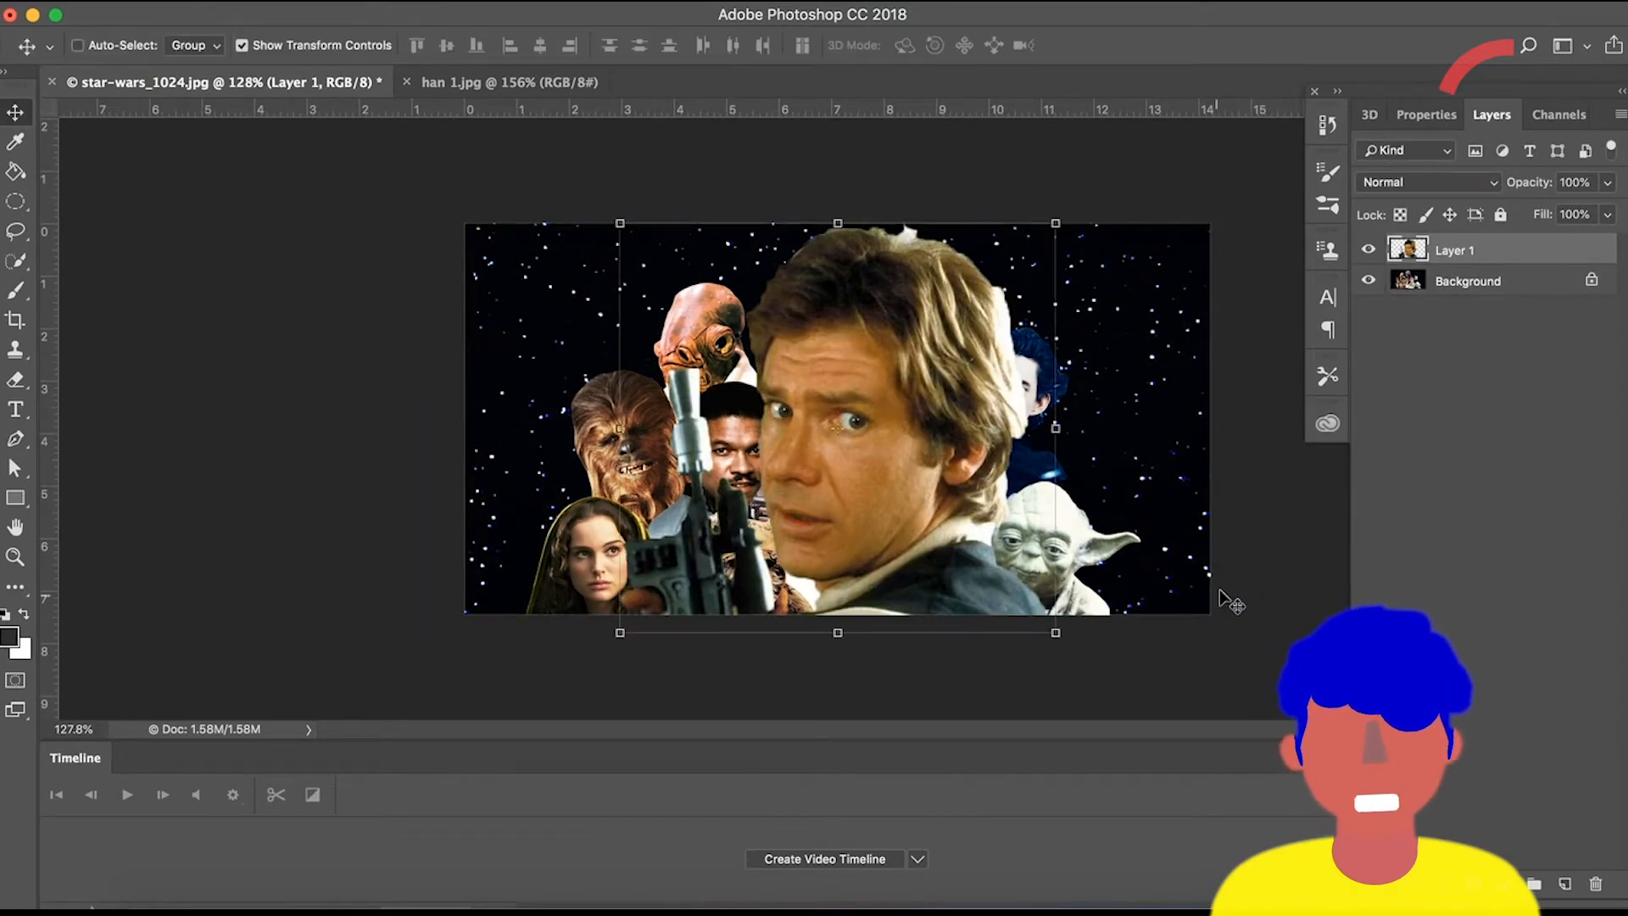
left_click_drag(1055, 634, 911, 498)
left_click_drag(863, 344, 850, 444)
key("Return")
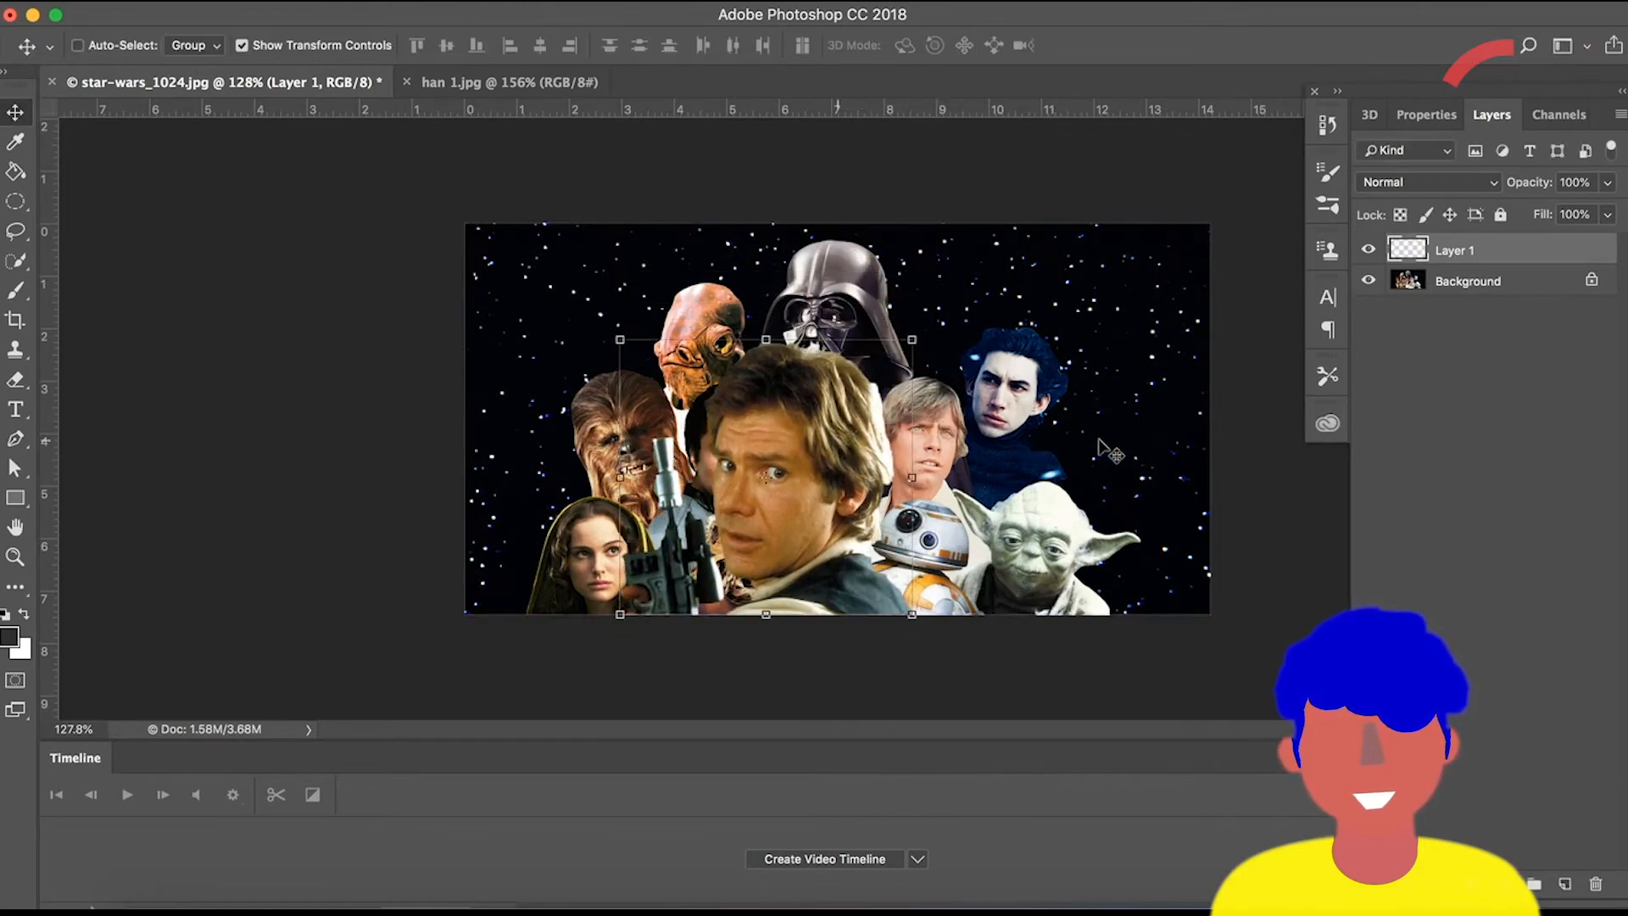
Move Han Solo to the lower right of the group image, scale him to about 84%, and commit.
left_click_drag(801, 471, 1089, 470)
left_click_drag(911, 341, 972, 361)
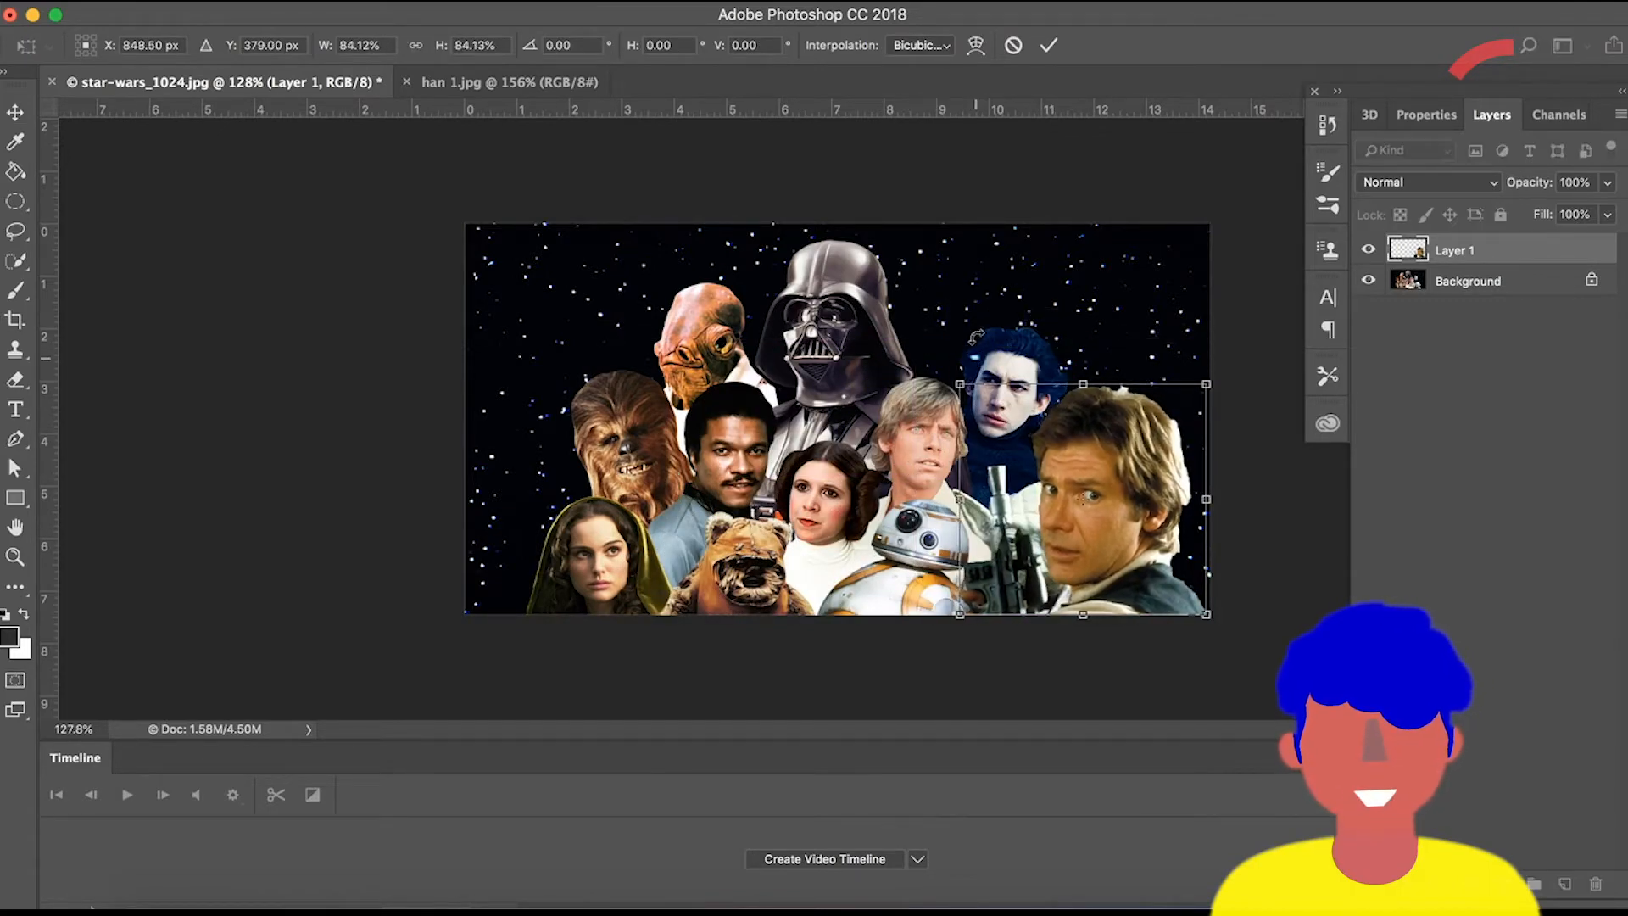
left_click(1049, 45)
Review the selection in the Han Solo photo against the composite.
key("a")
left_click(507, 82)
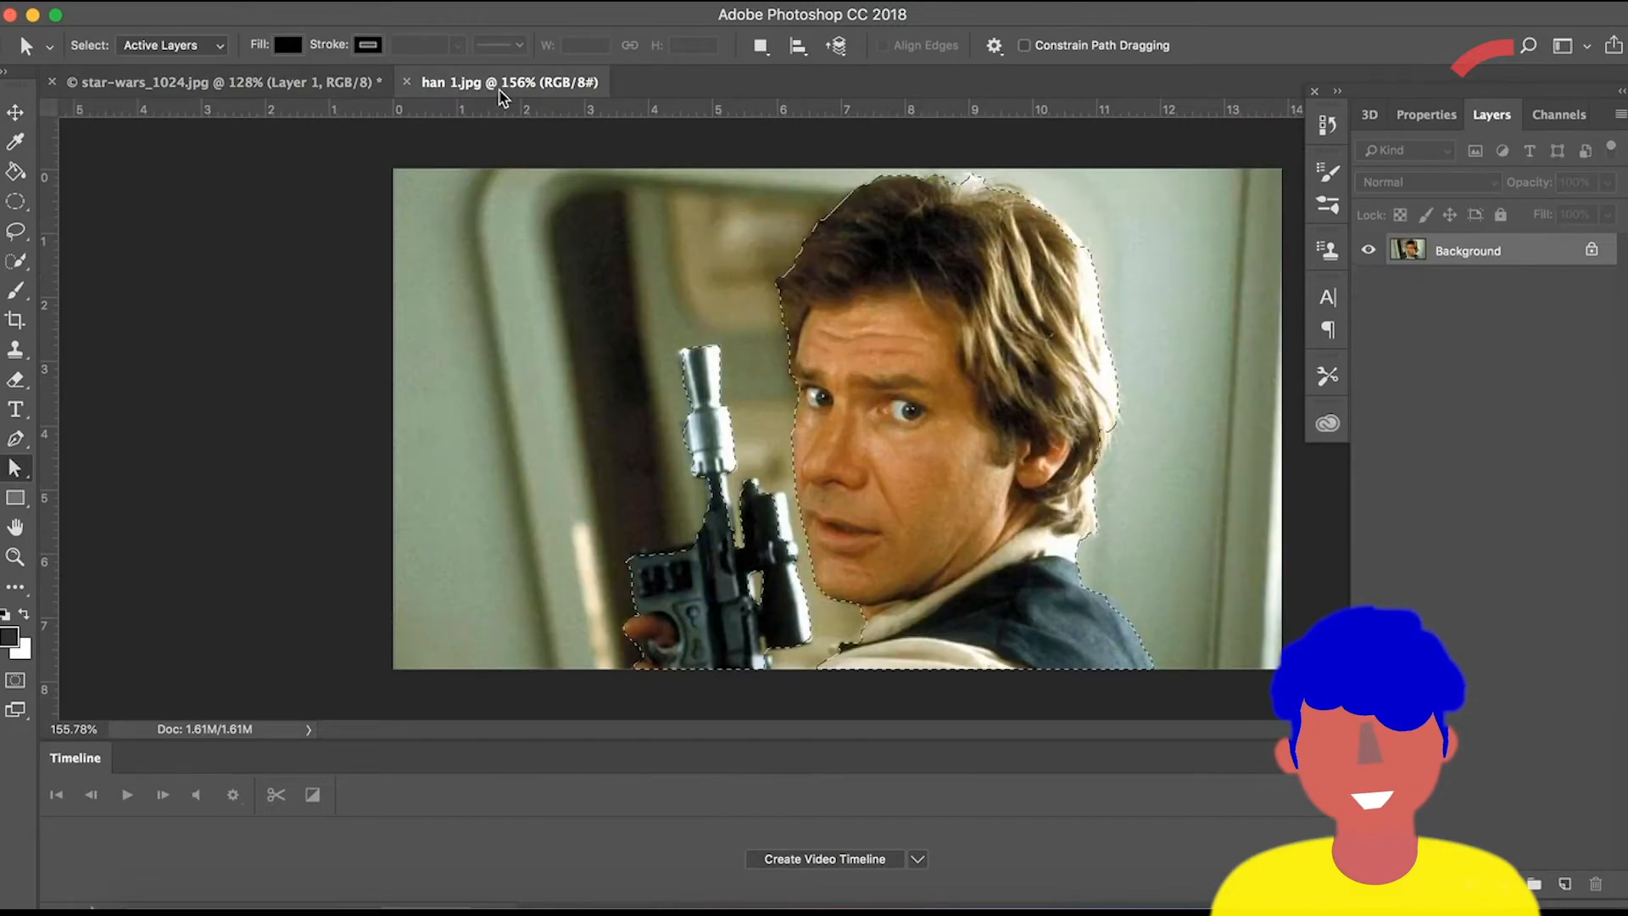
scroll(921, 524, "down", 2)
scroll(921, 524, "up", 4)
scroll(921, 524, "down", 3)
scroll(504, 250, "down", 3)
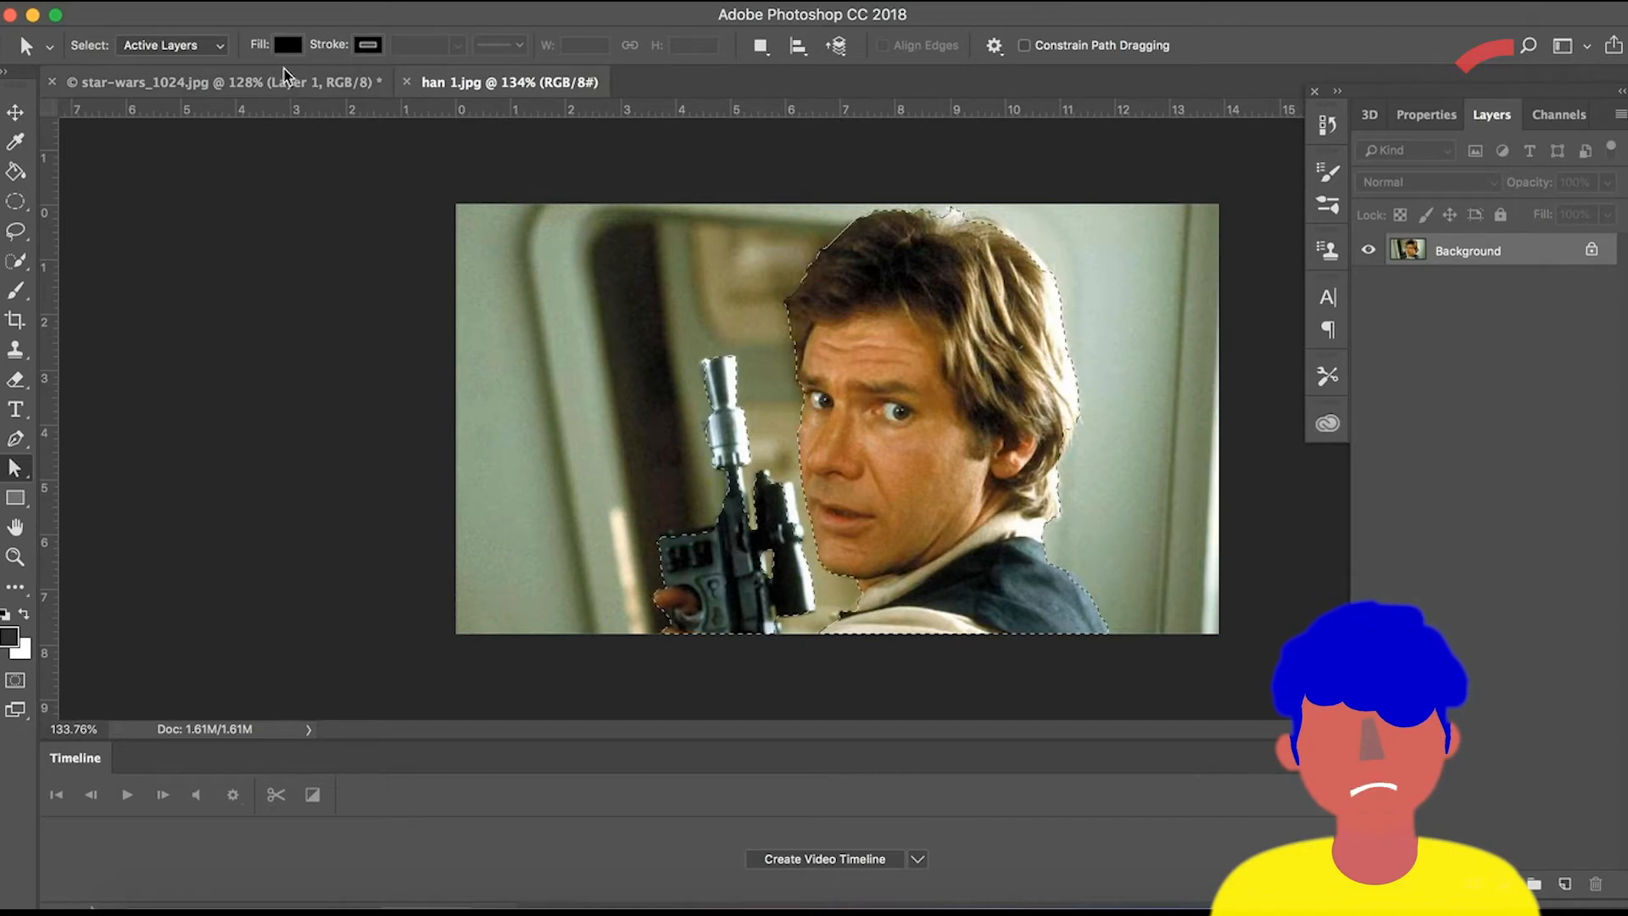
left_click(271, 82)
left_click(534, 82)
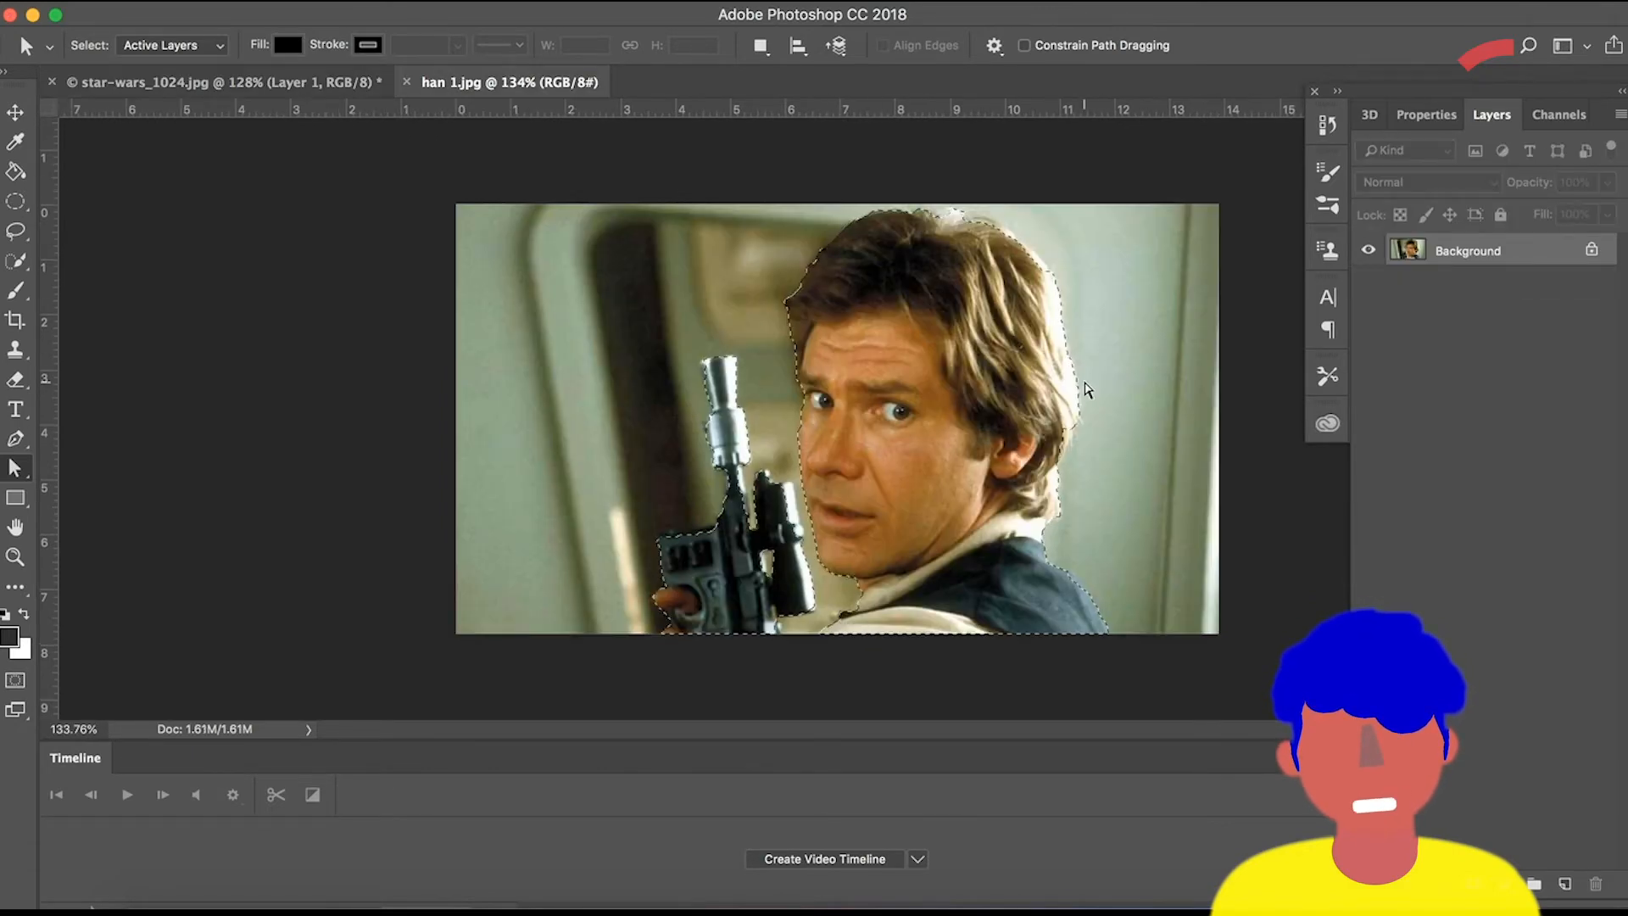
scroll(1083, 389, "up", 4)
scroll(848, 416, "down", 3)
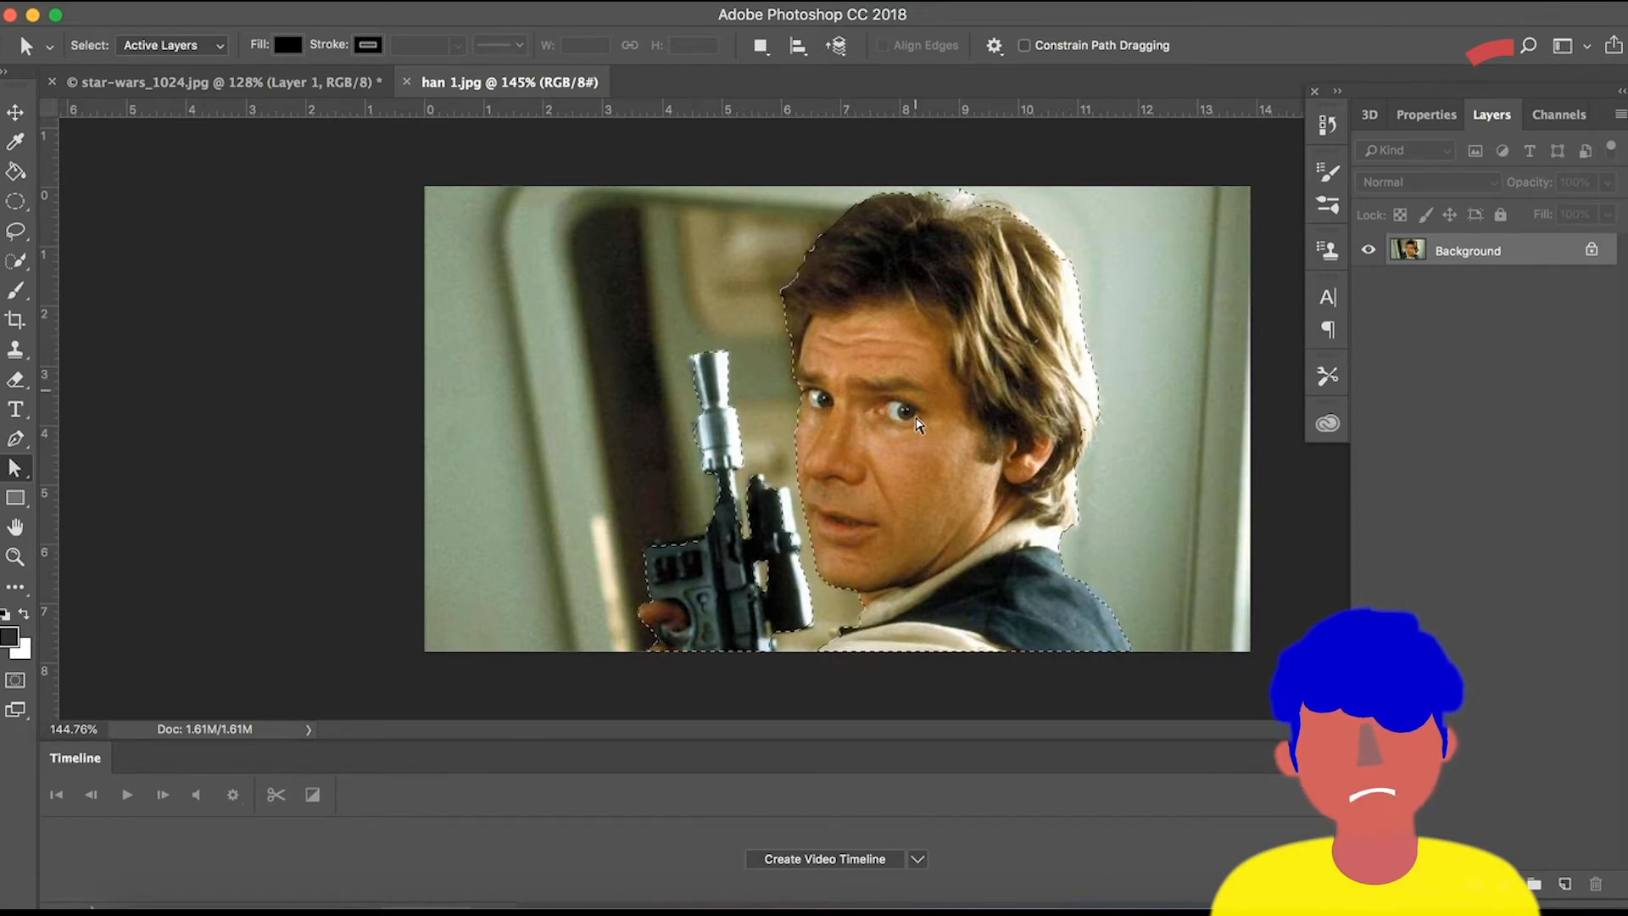
Return to the group image and slightly enlarge Han Solo's layer from its top-left corner, then commit.
key("w")
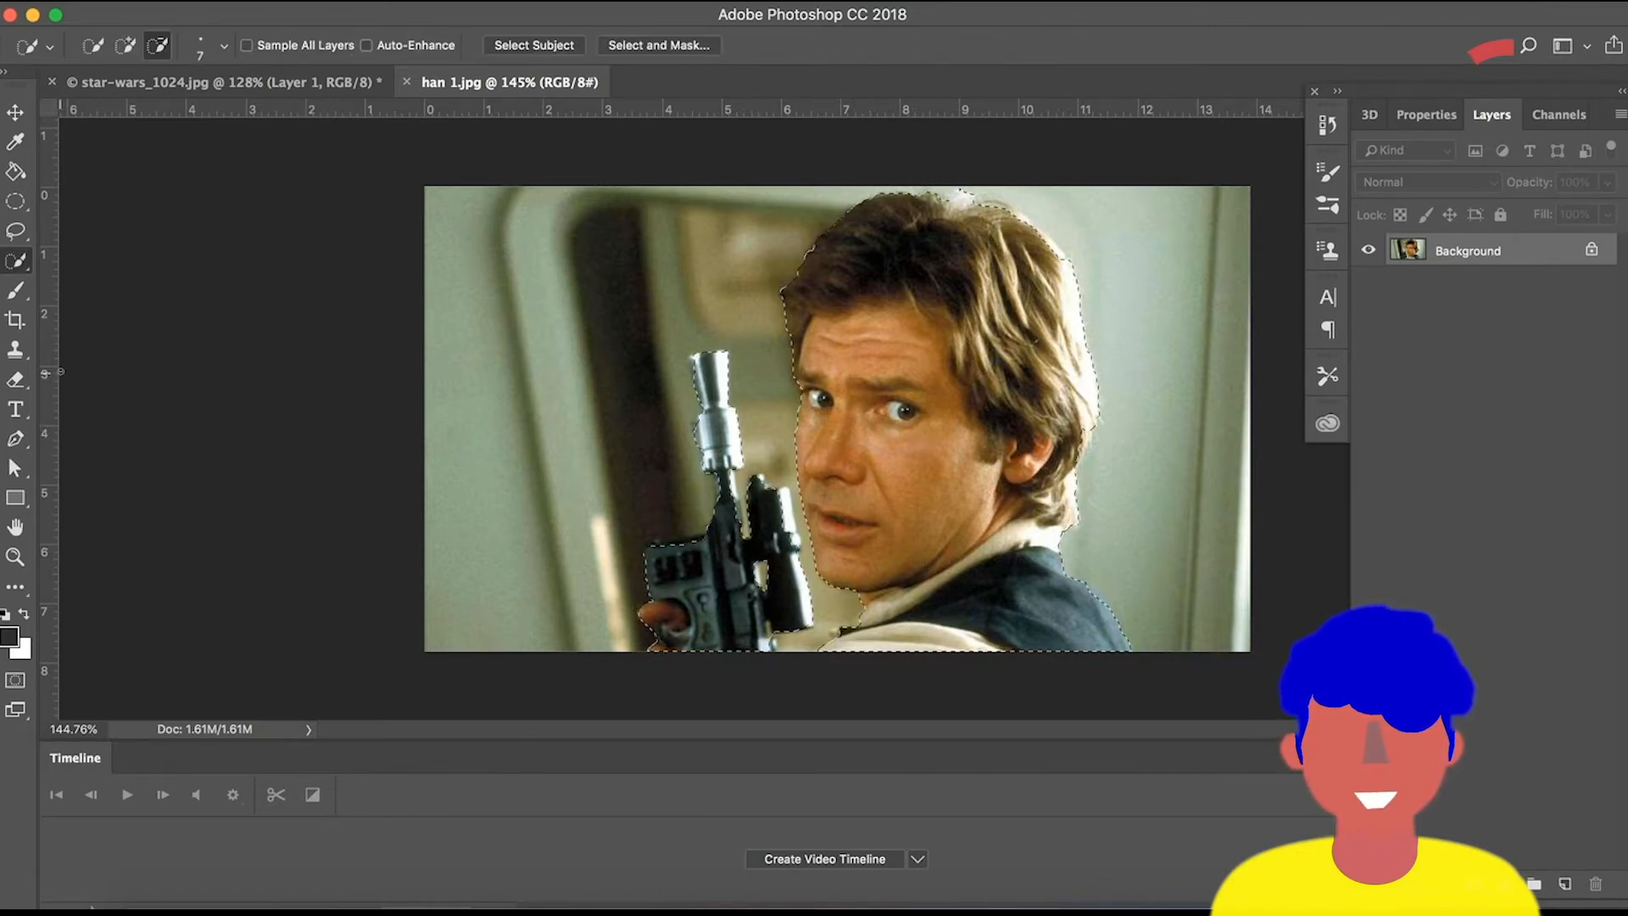
right_click(19, 264)
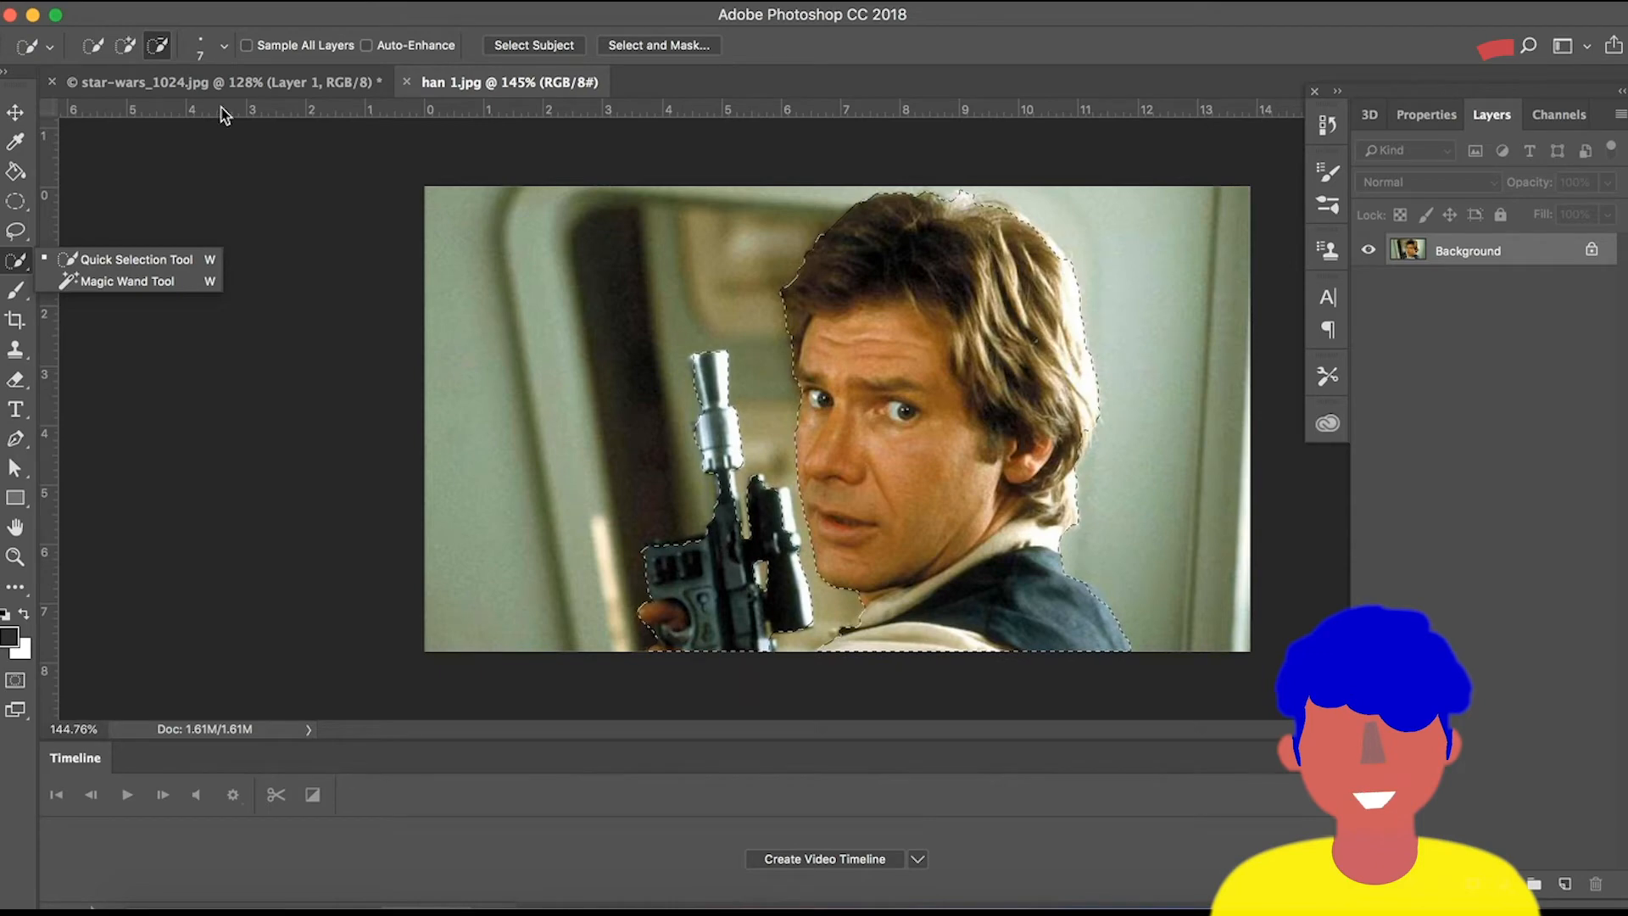
left_click(237, 87)
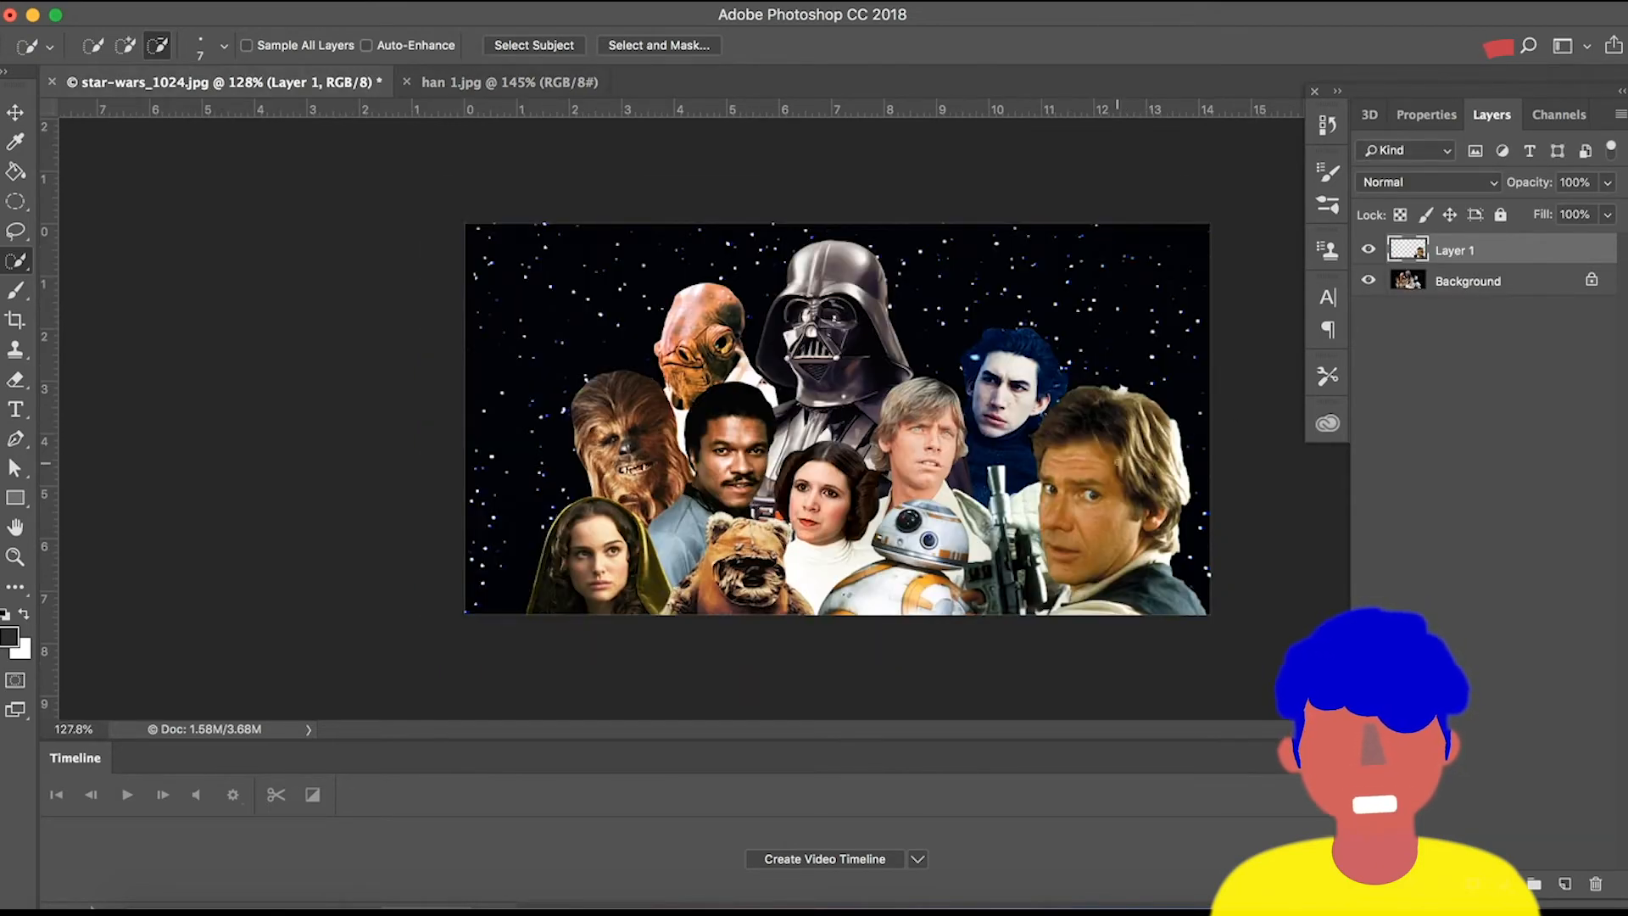
key("v")
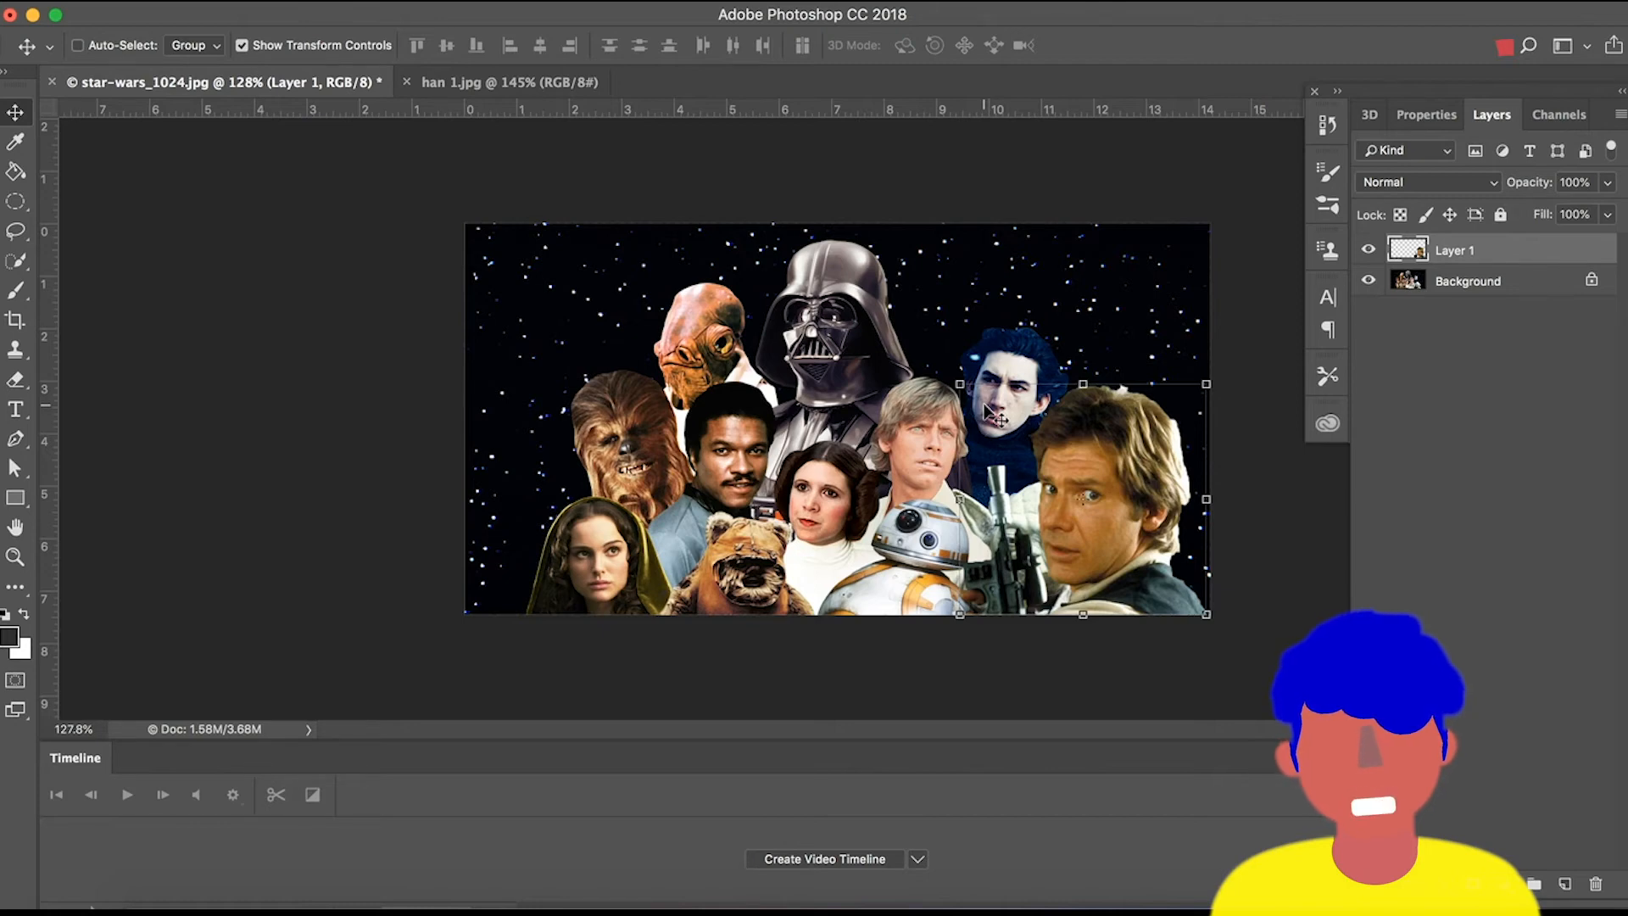
mouse_move(959, 384)
left_mouse_down()
mouse_move(999, 396)
mouse_move(962, 387)
left_mouse_up()
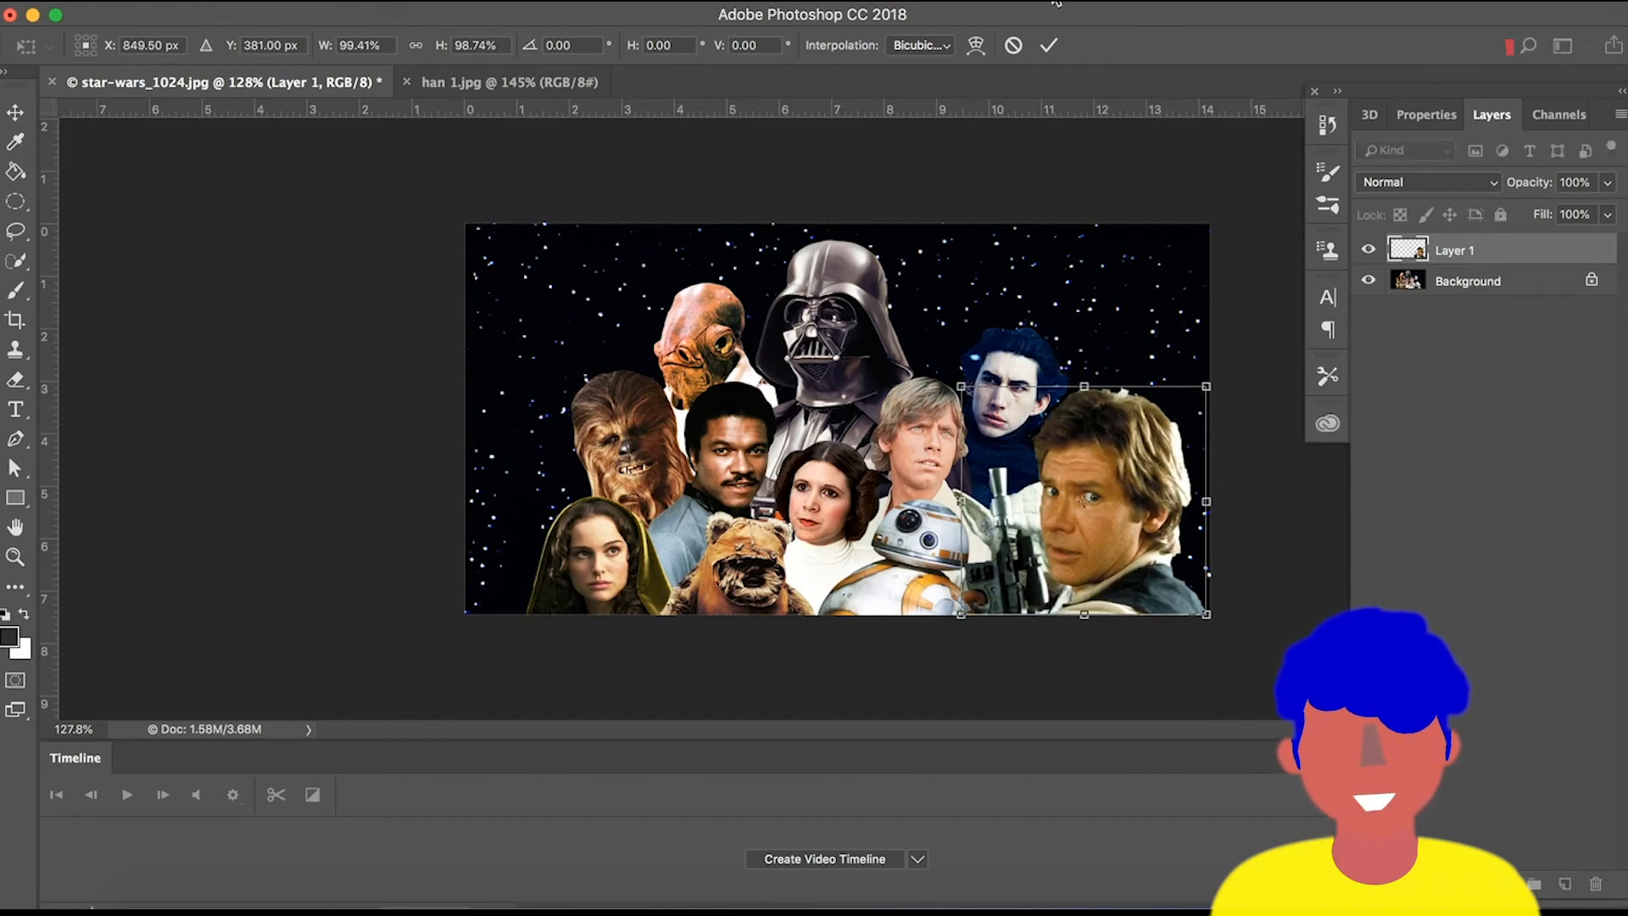
left_click(1049, 45)
key("a")
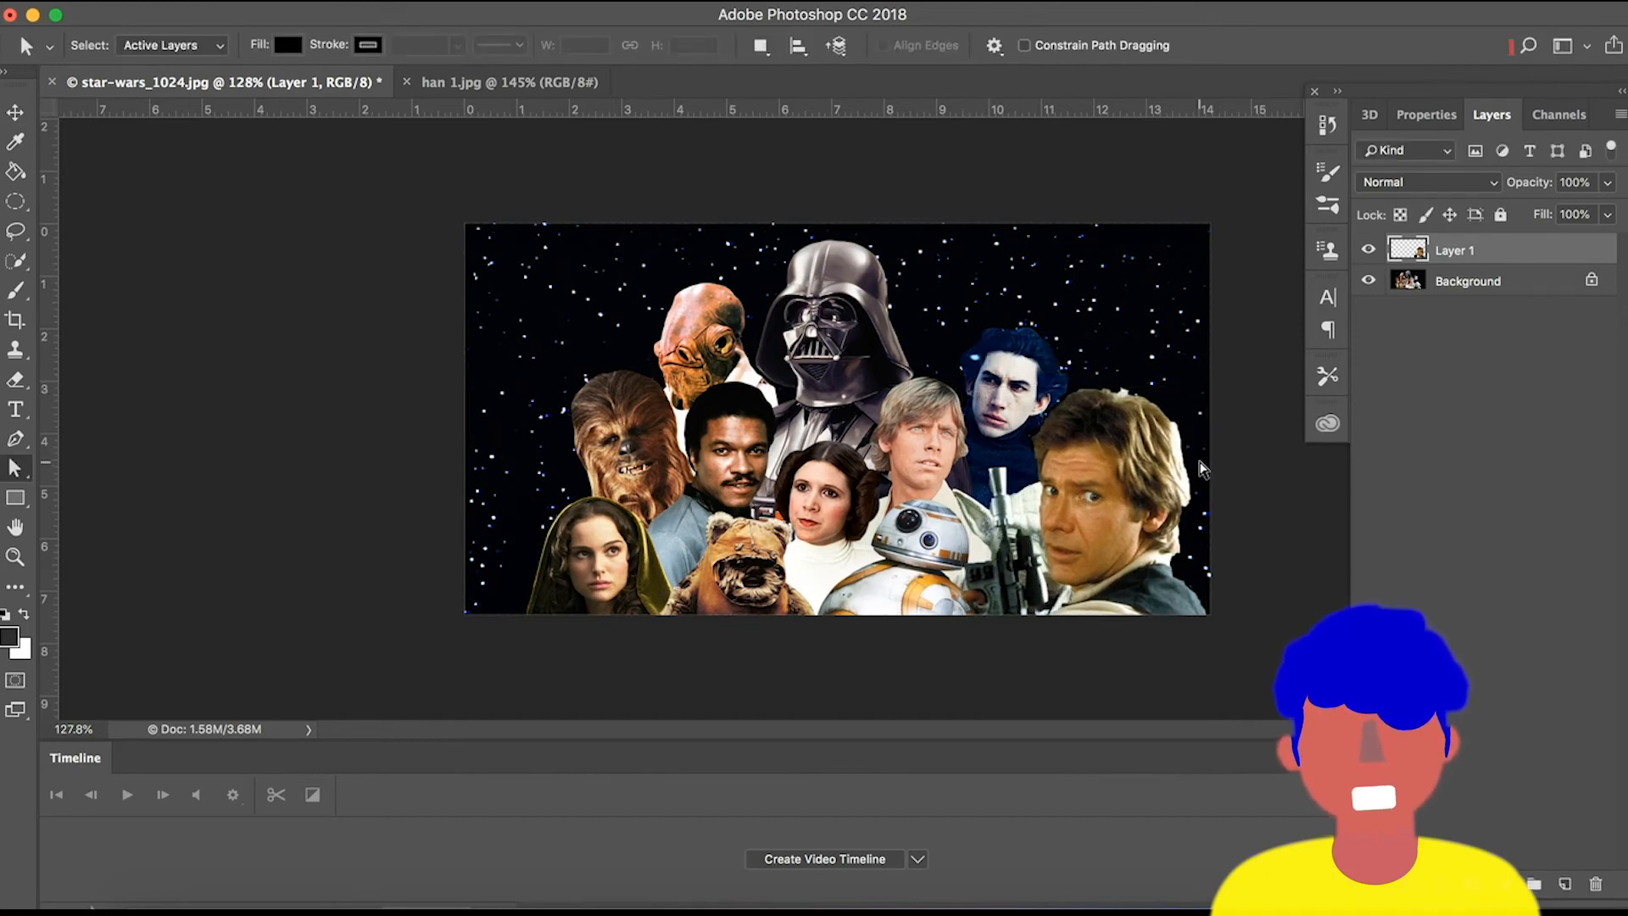